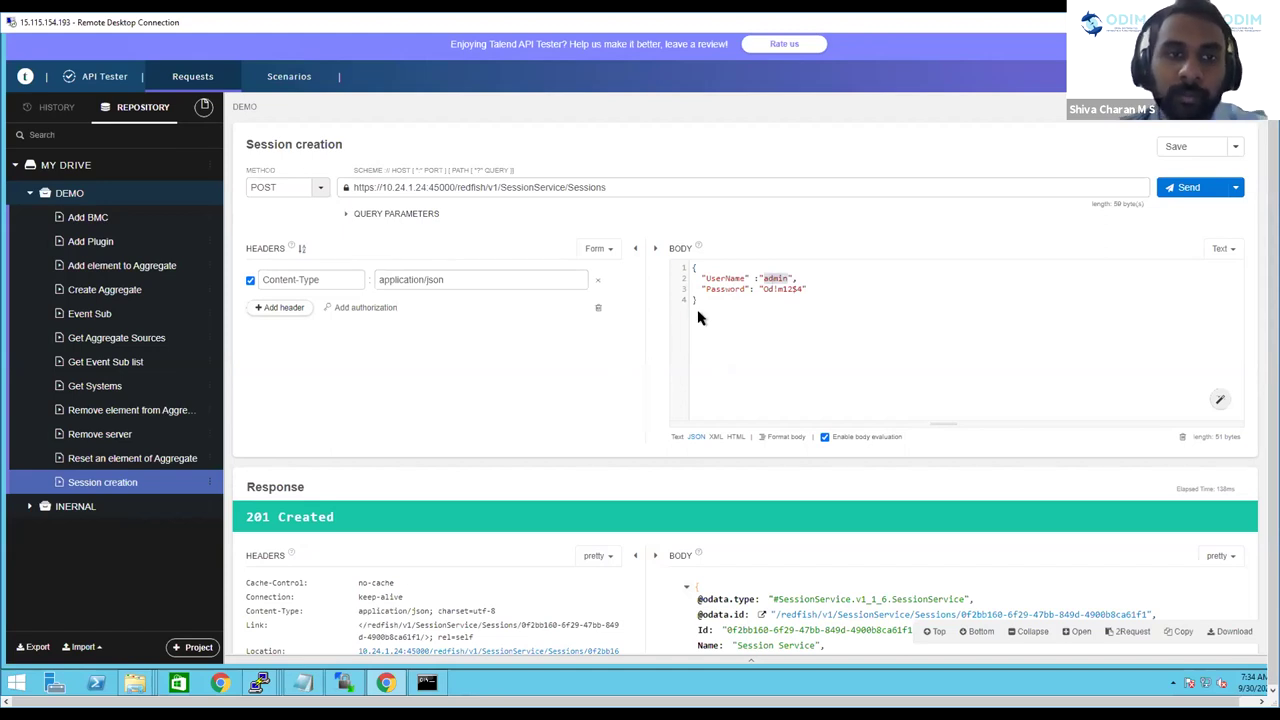
Step: Send the Session creation POST request to /redfish/v1/SessionService/Sessions and bring its response into view
left_click(601, 371)
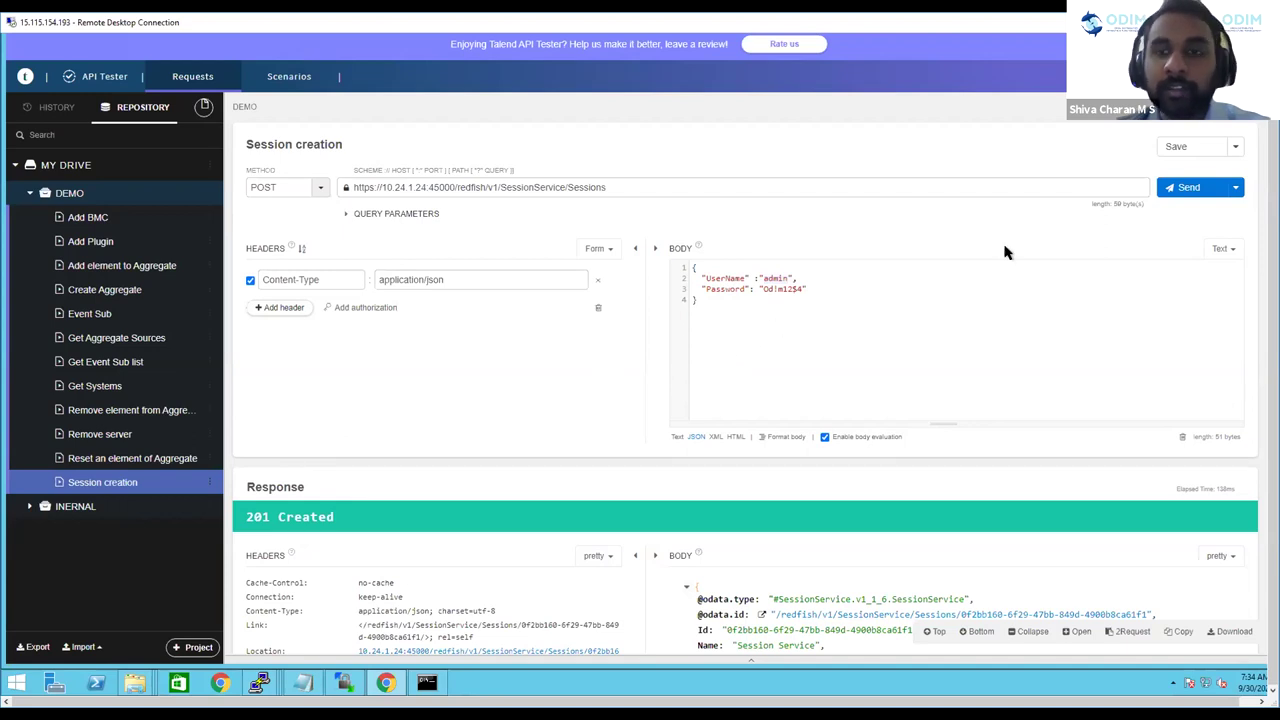
left_click(1185, 191)
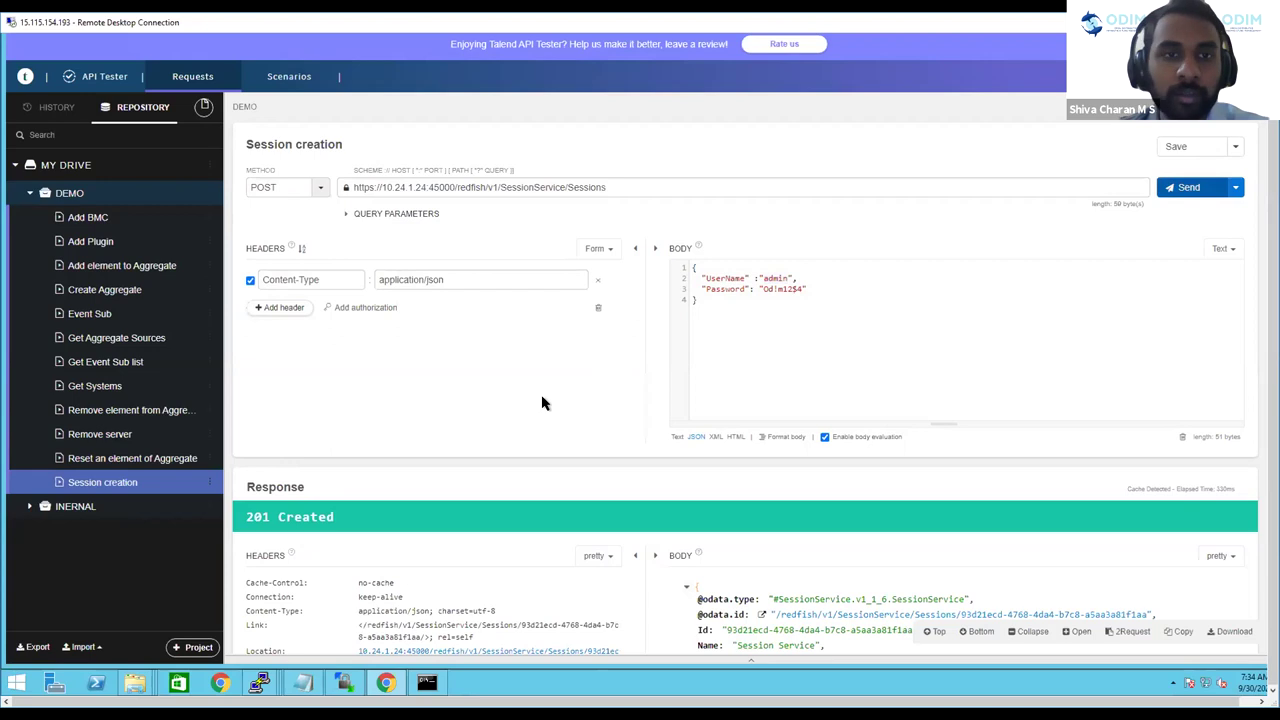
scroll(542, 402, "down", 1)
scroll(600, 450, "down", 2)
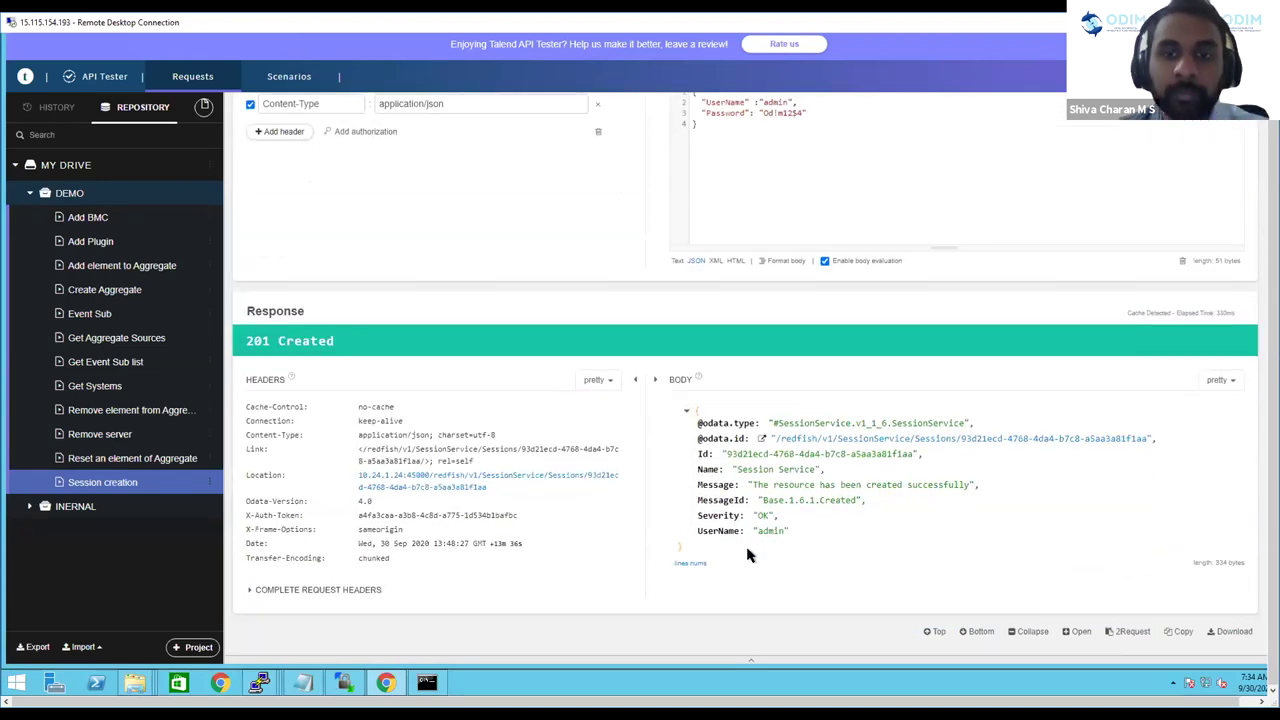
Step: Copy the X-Auth-Token from the session response and paste it into the X-Auth-Token header of the Get Systems request
left_click_drag(358, 515, 508, 515)
left_click(376, 515)
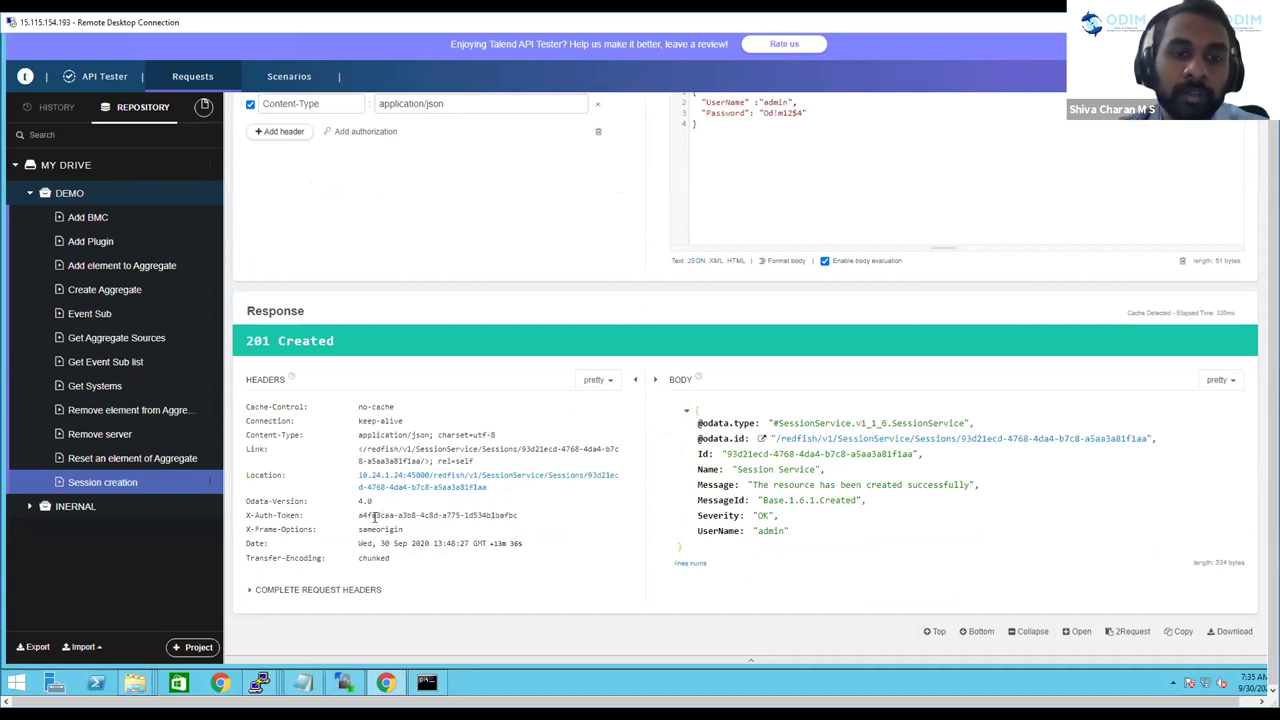
triple_click(375, 515)
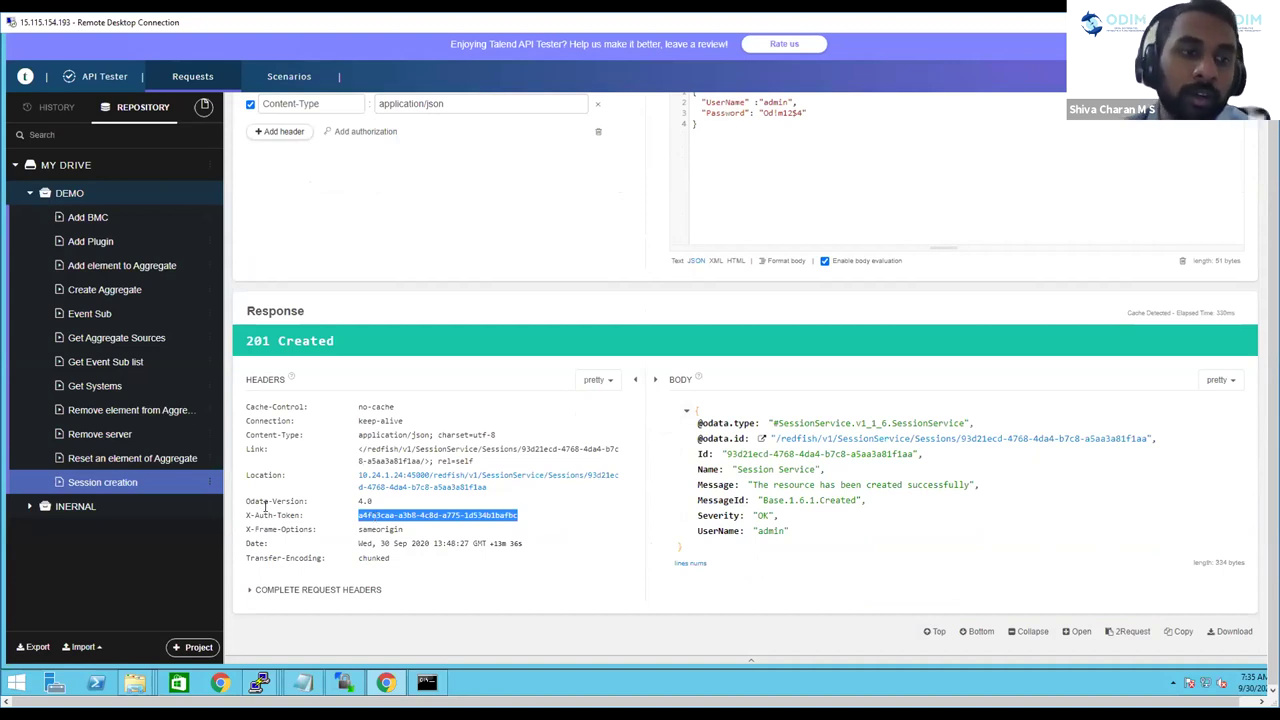
left_click(97, 388)
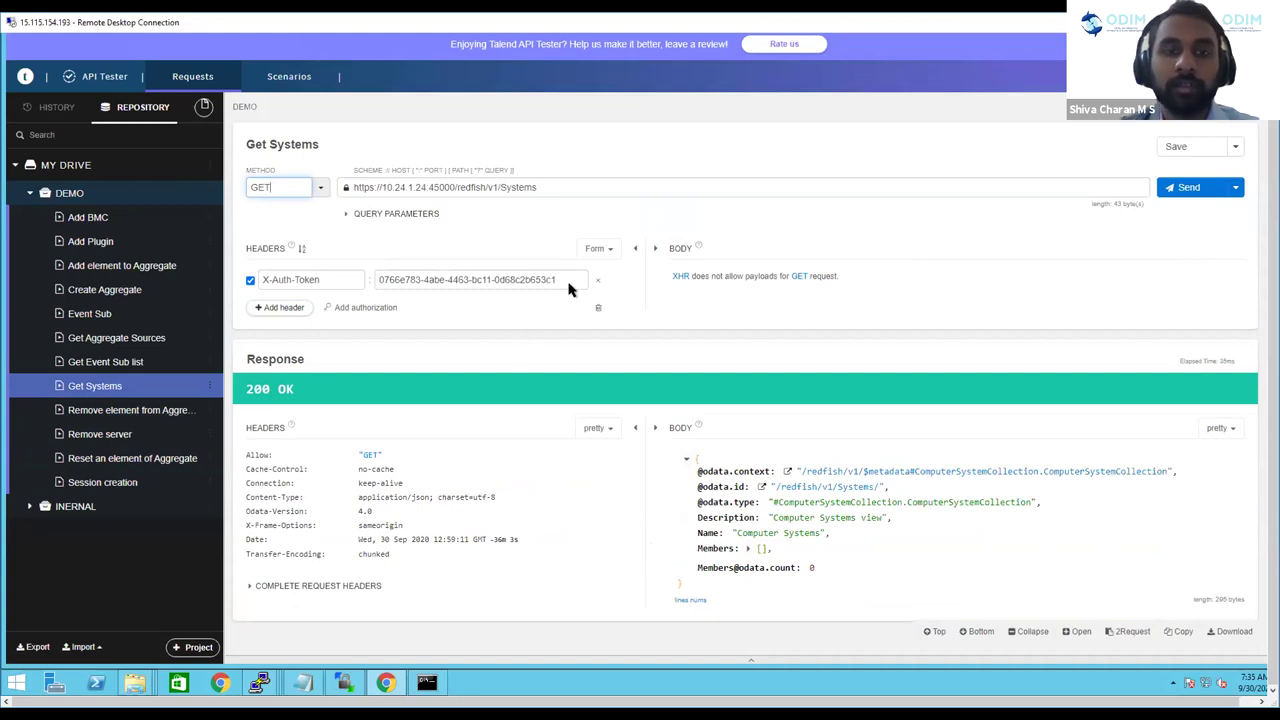
left_click_drag(558, 281, 376, 282)
key("ctrl+v")
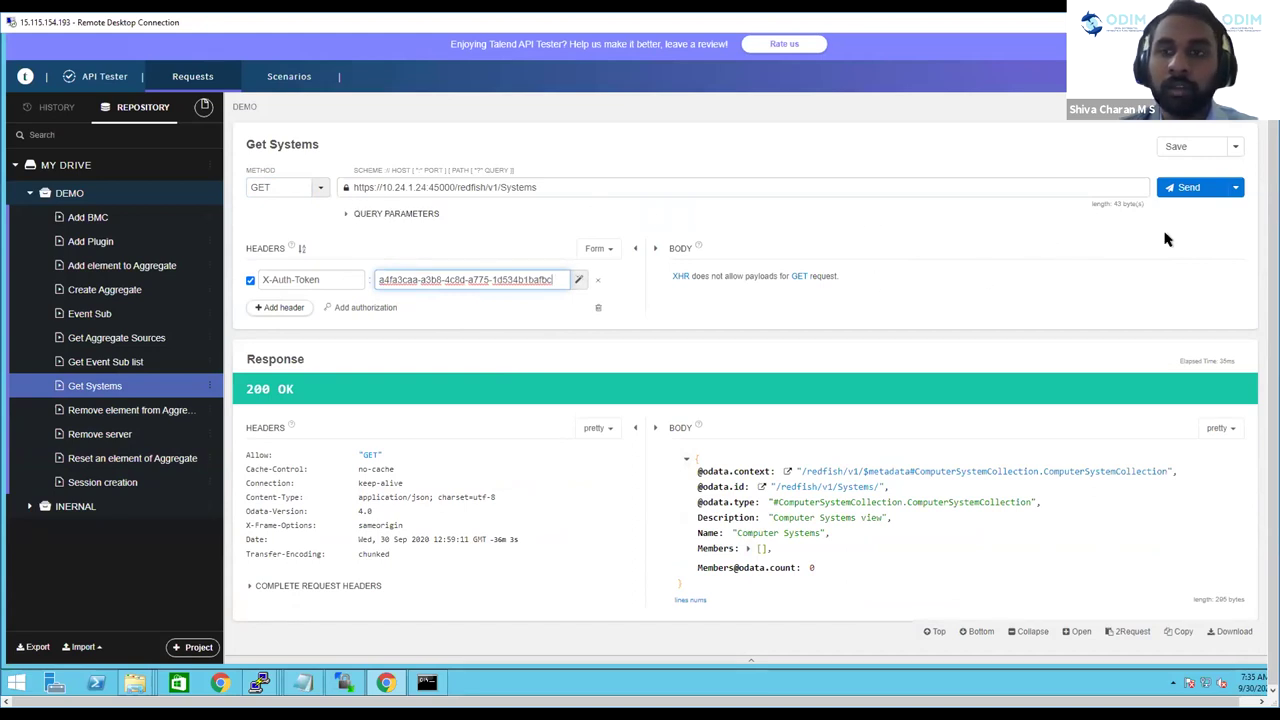
Step: Send the Get Systems request to /redfish/v1/Systems and check the members and their count in the response
double_click(540, 188)
left_click(1168, 198)
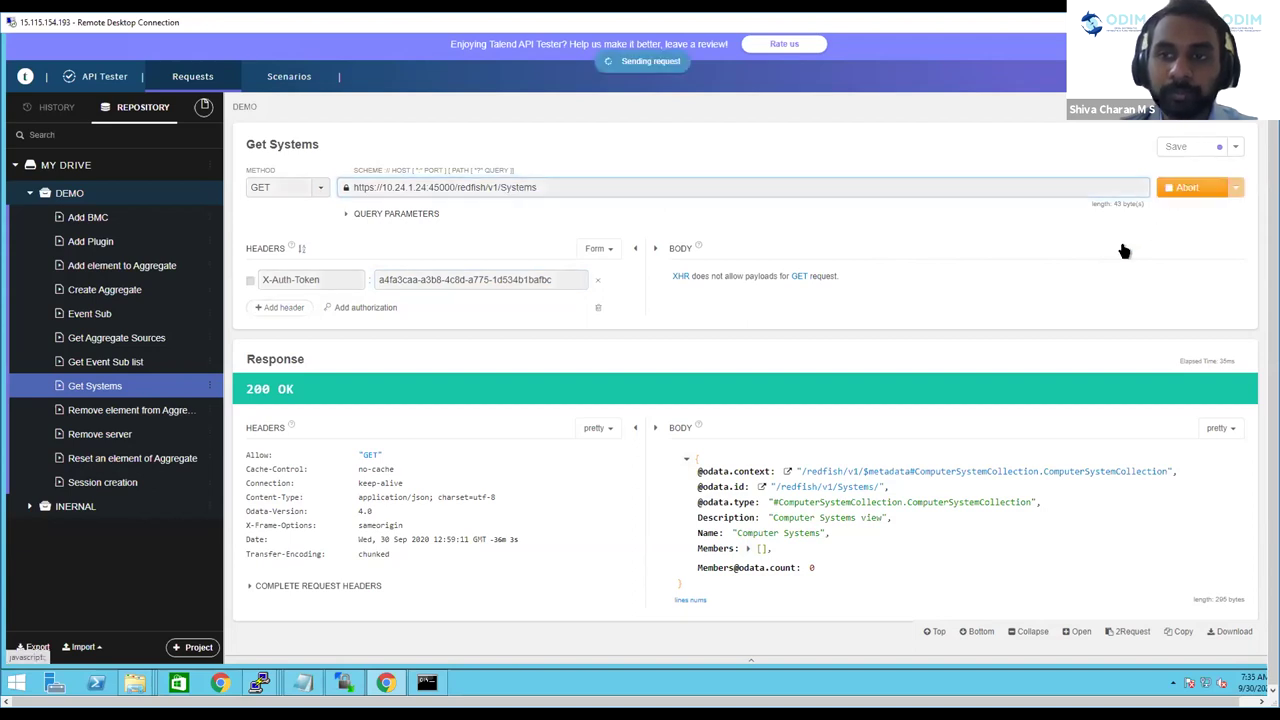
left_click_drag(826, 574, 697, 532)
left_click(870, 555)
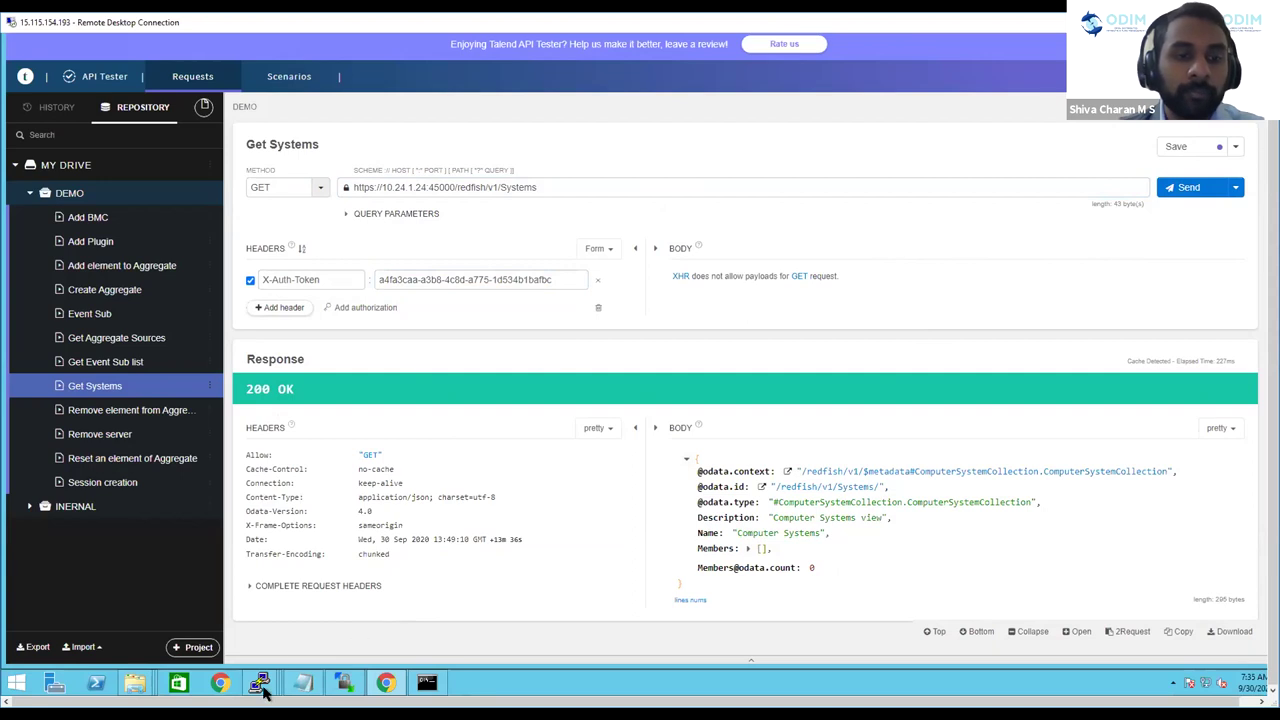
Step: Switch to the PuTTY terminals and view the Docker session, followed by the ~/DEMO session running the event listener client on port 8058
mouse_move(262, 685)
left_click(804, 612)
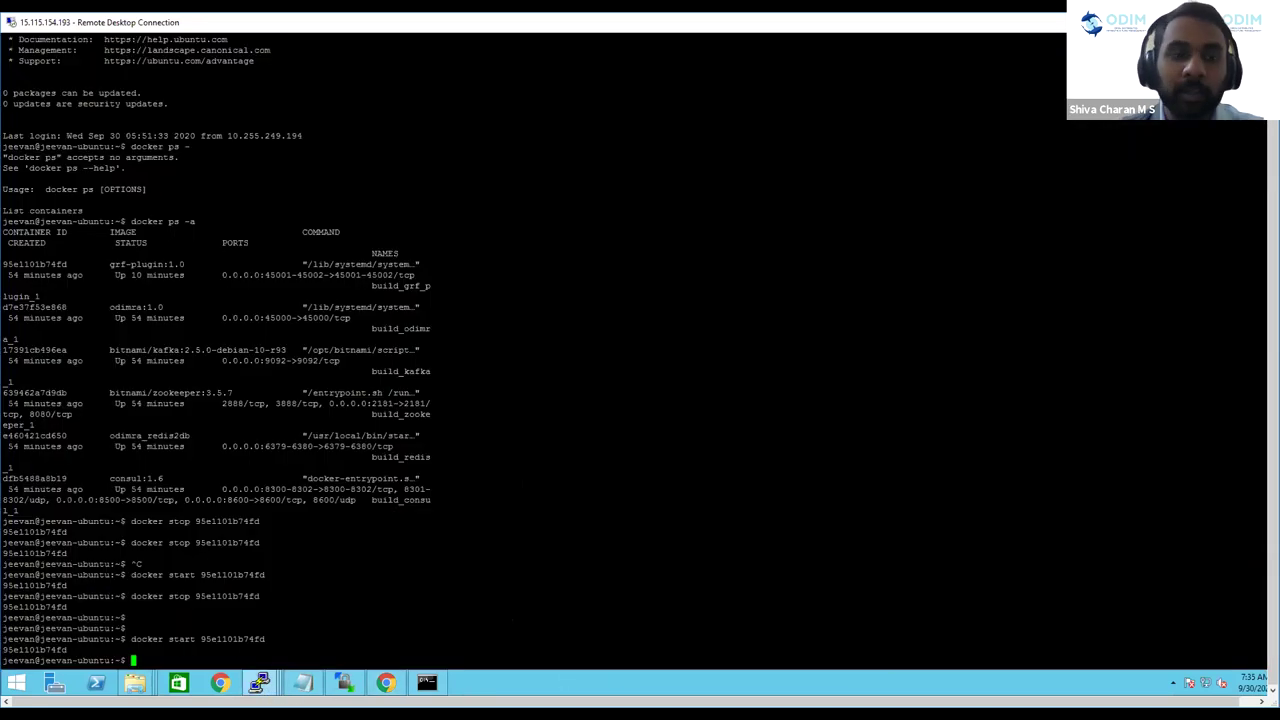
mouse_move(261, 684)
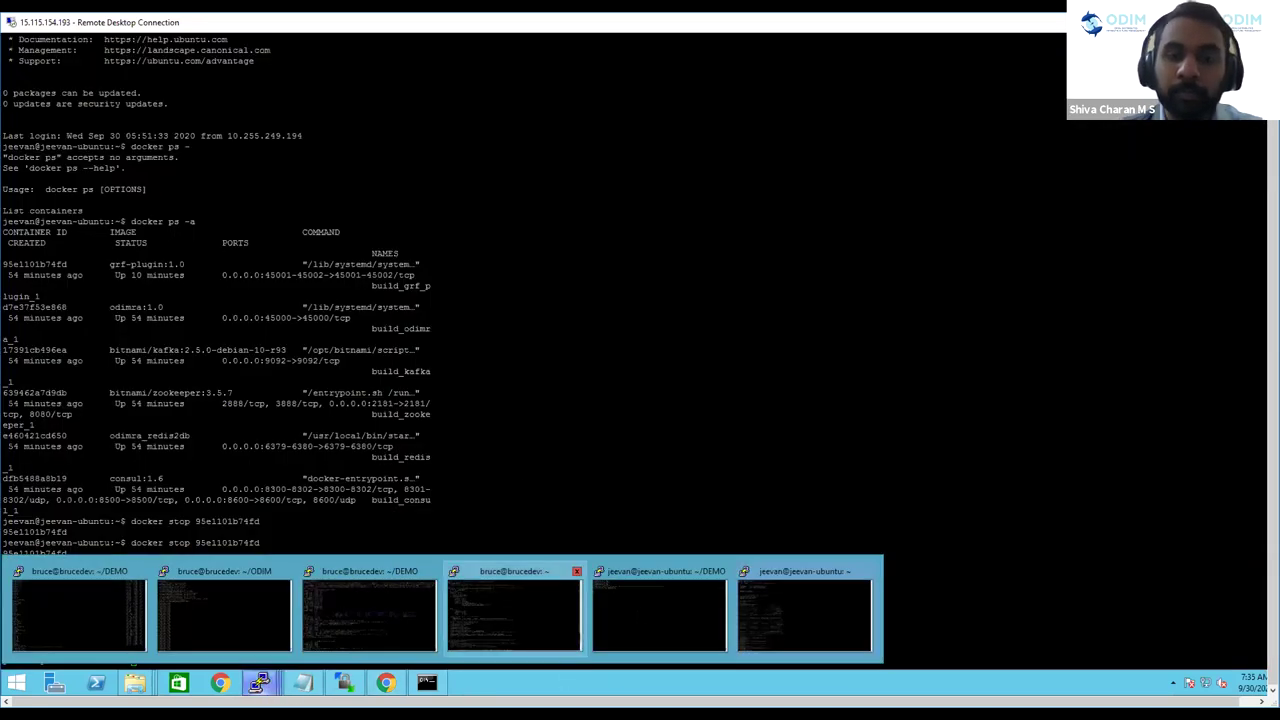
left_click(659, 612)
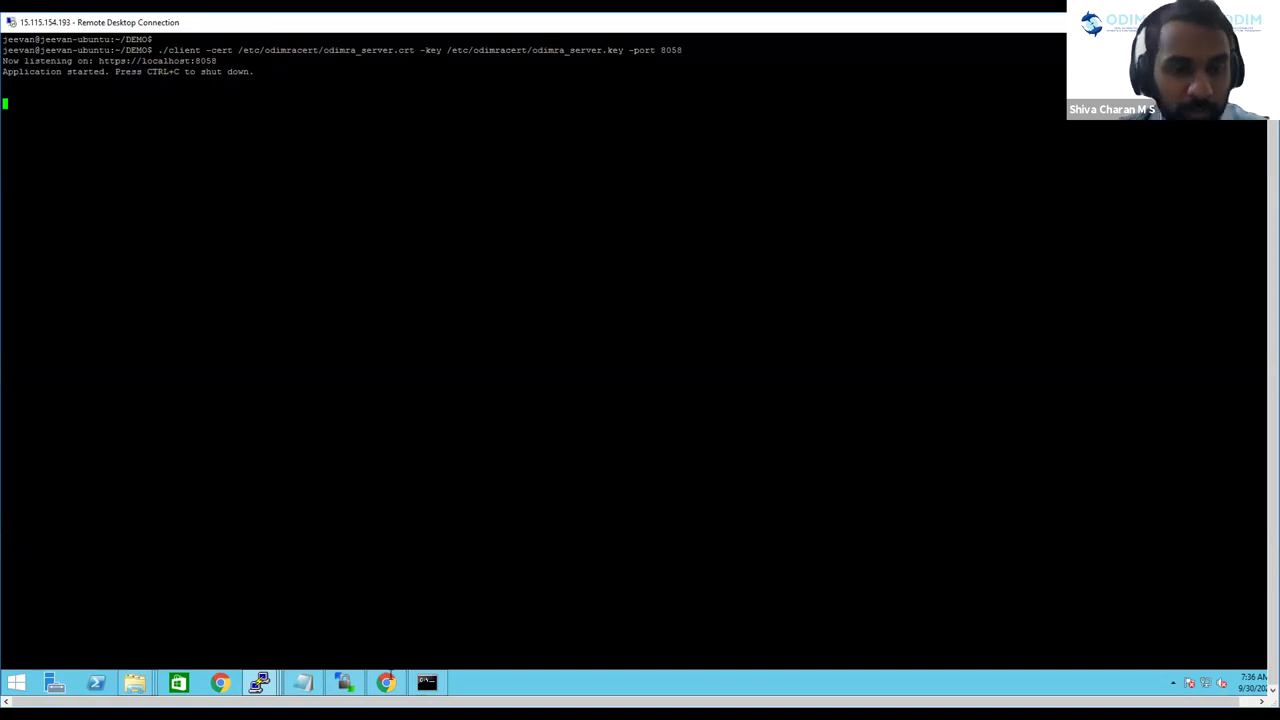
Step: Switch back to the API Tester in Chrome and open the Event Sub request, discarding the unsaved Get Systems changes
left_click(388, 682)
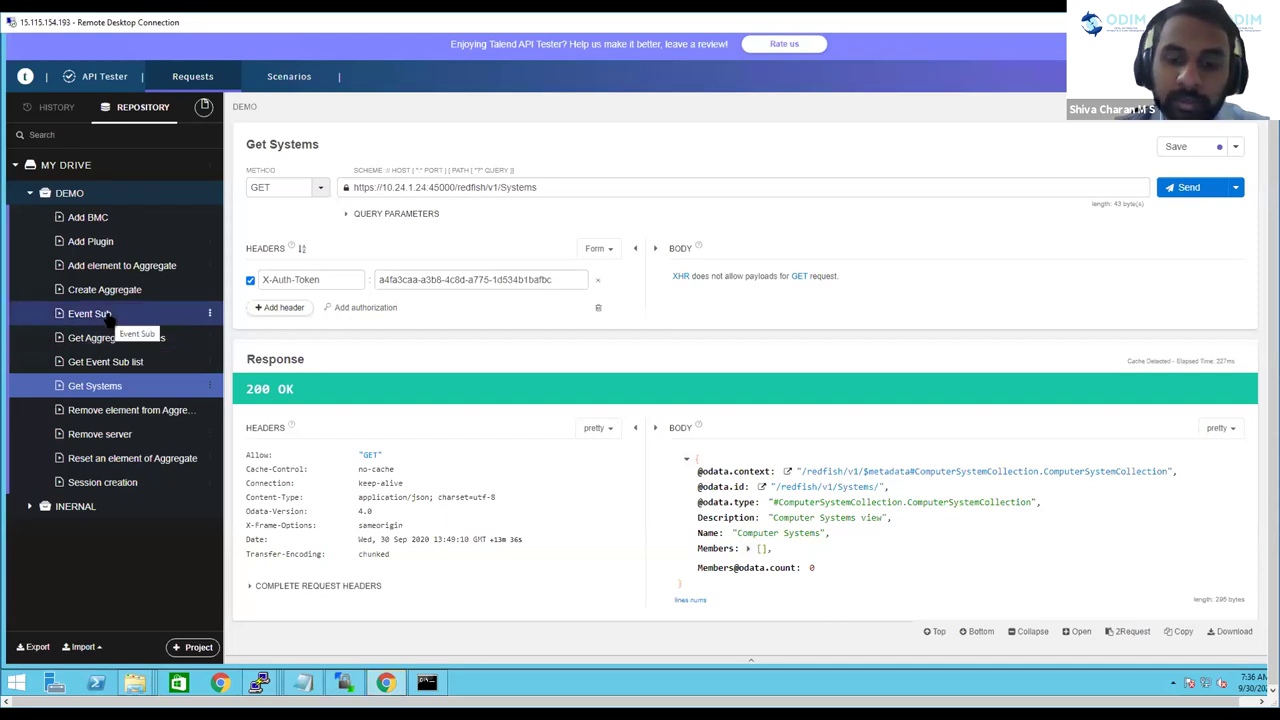
left_click(107, 318)
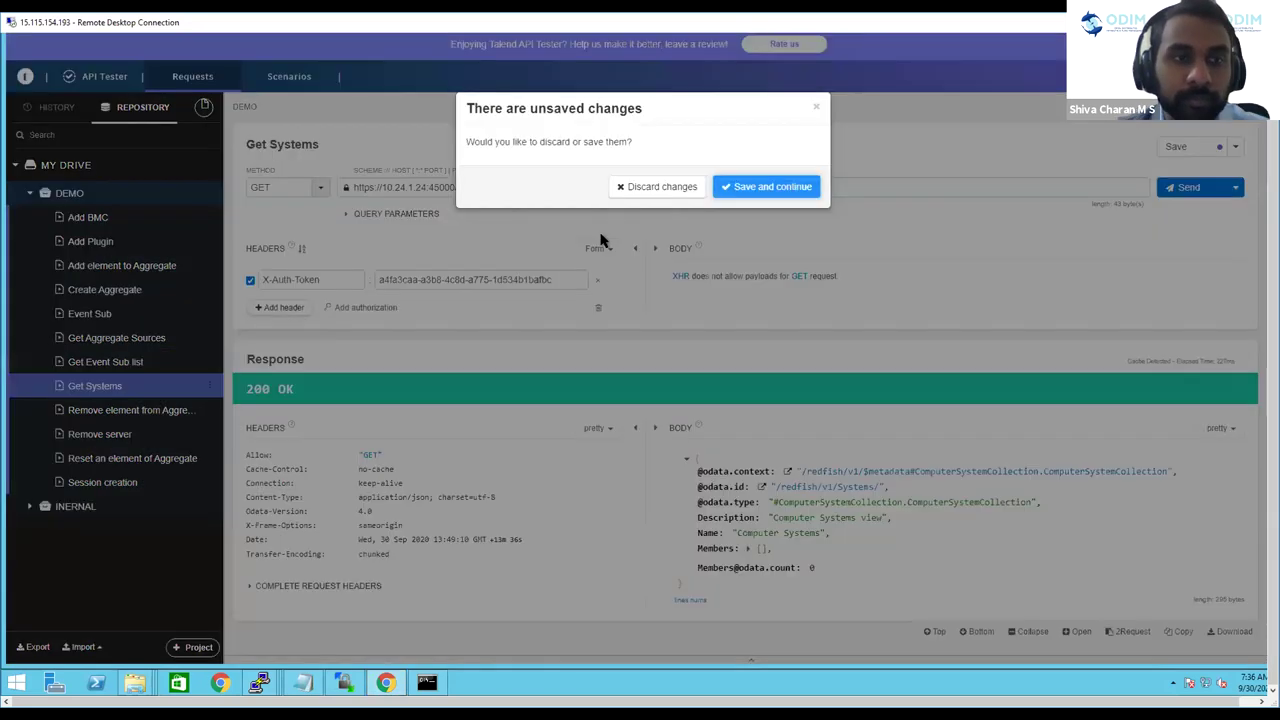
left_click(674, 192)
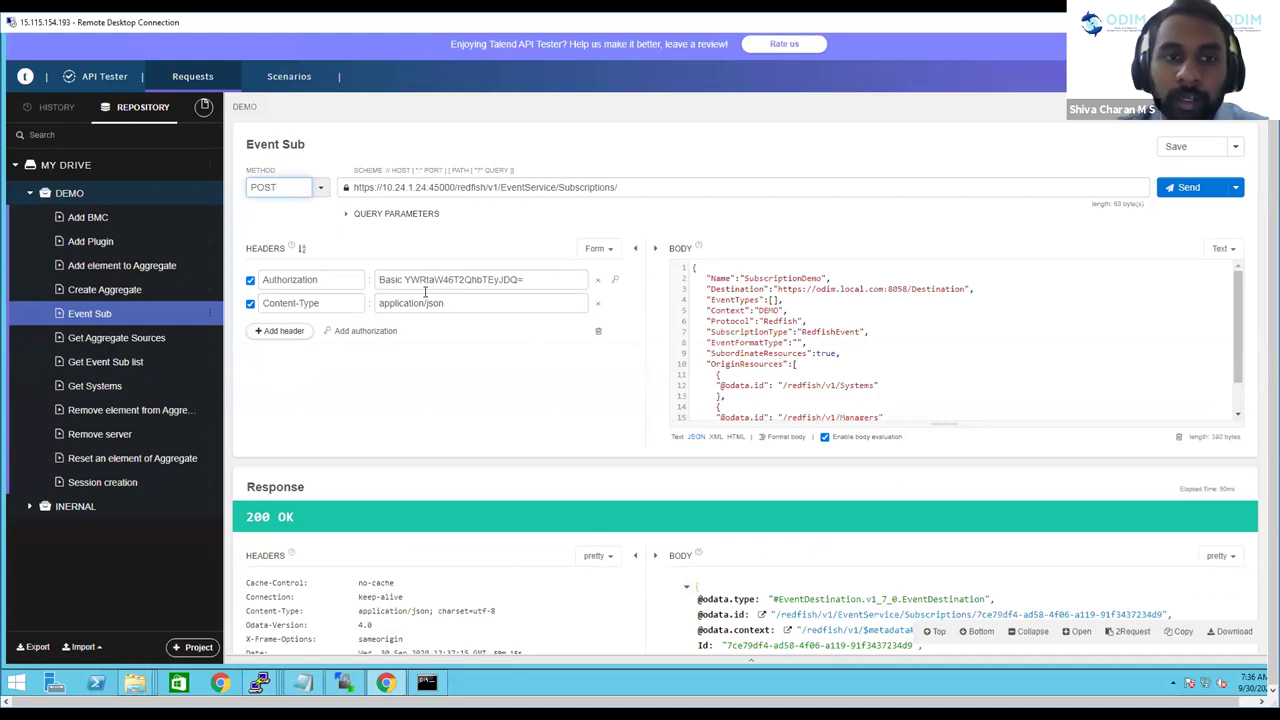
Step: Examine the Authorization header and the Destination and EventTypes fields of the Event Sub request
left_click(381, 275)
triple_click(381, 275)
left_click(950, 358)
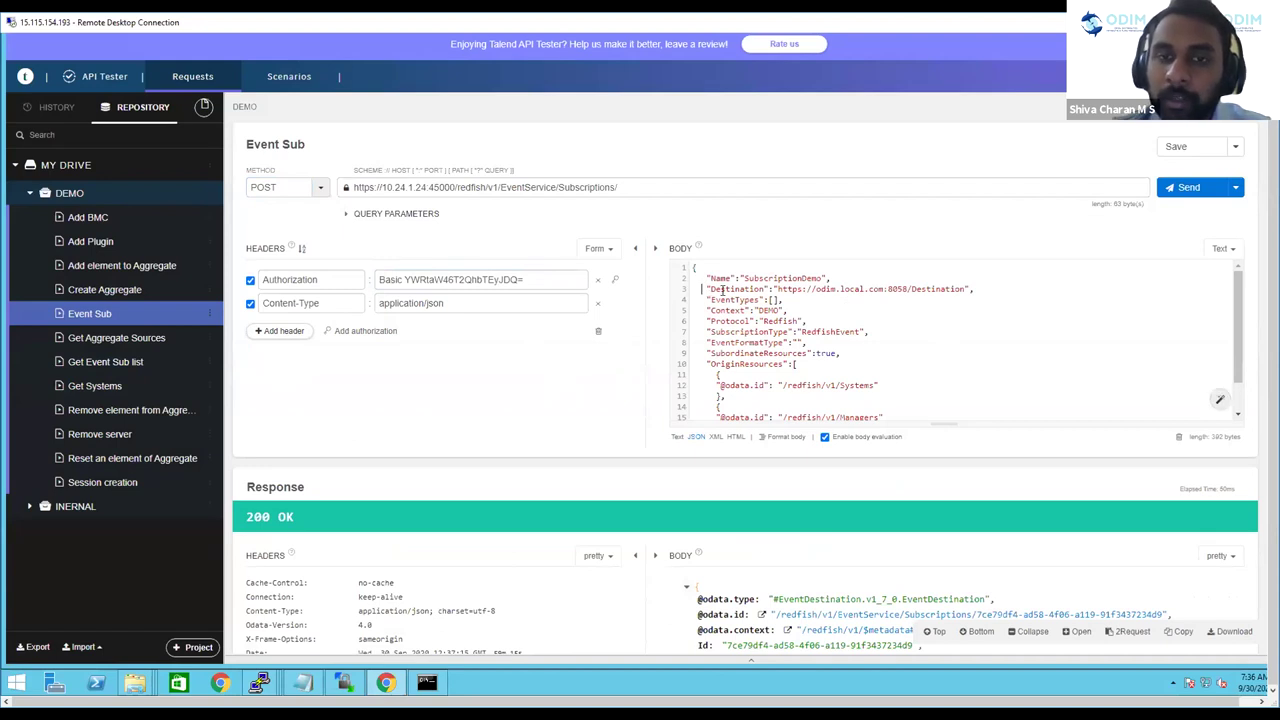
left_click_drag(705, 289, 979, 291)
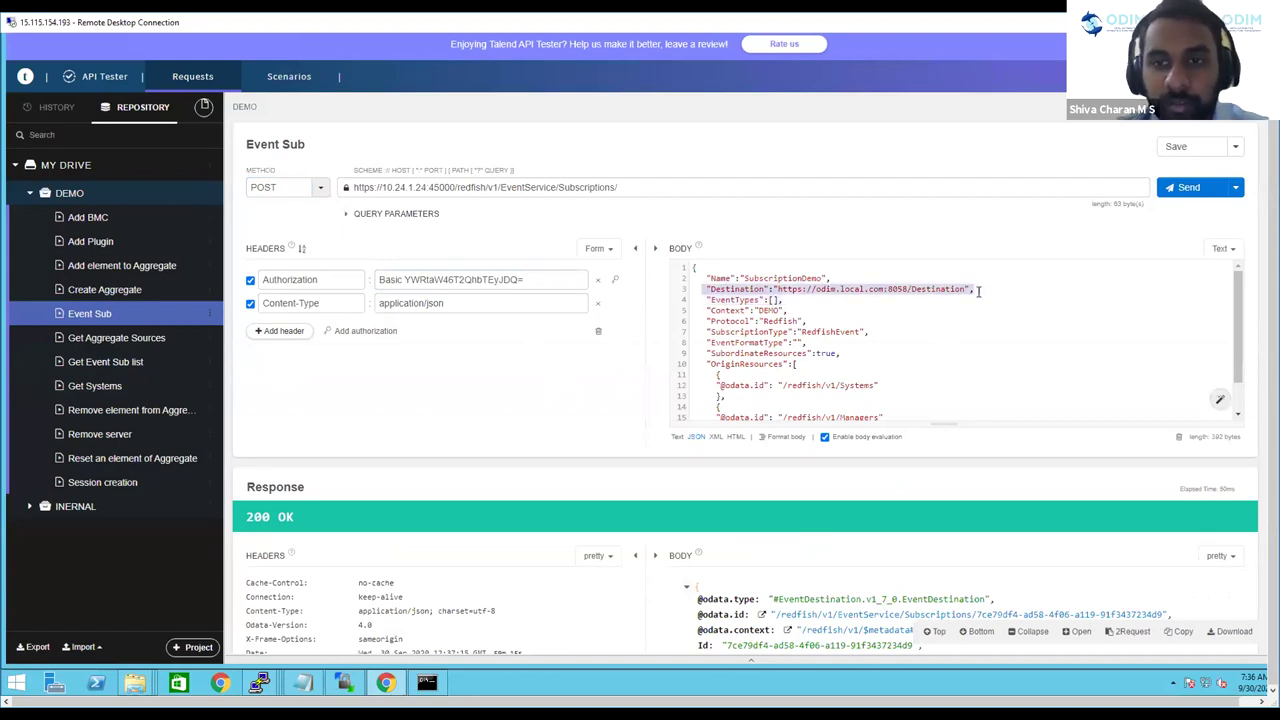
left_click(956, 312)
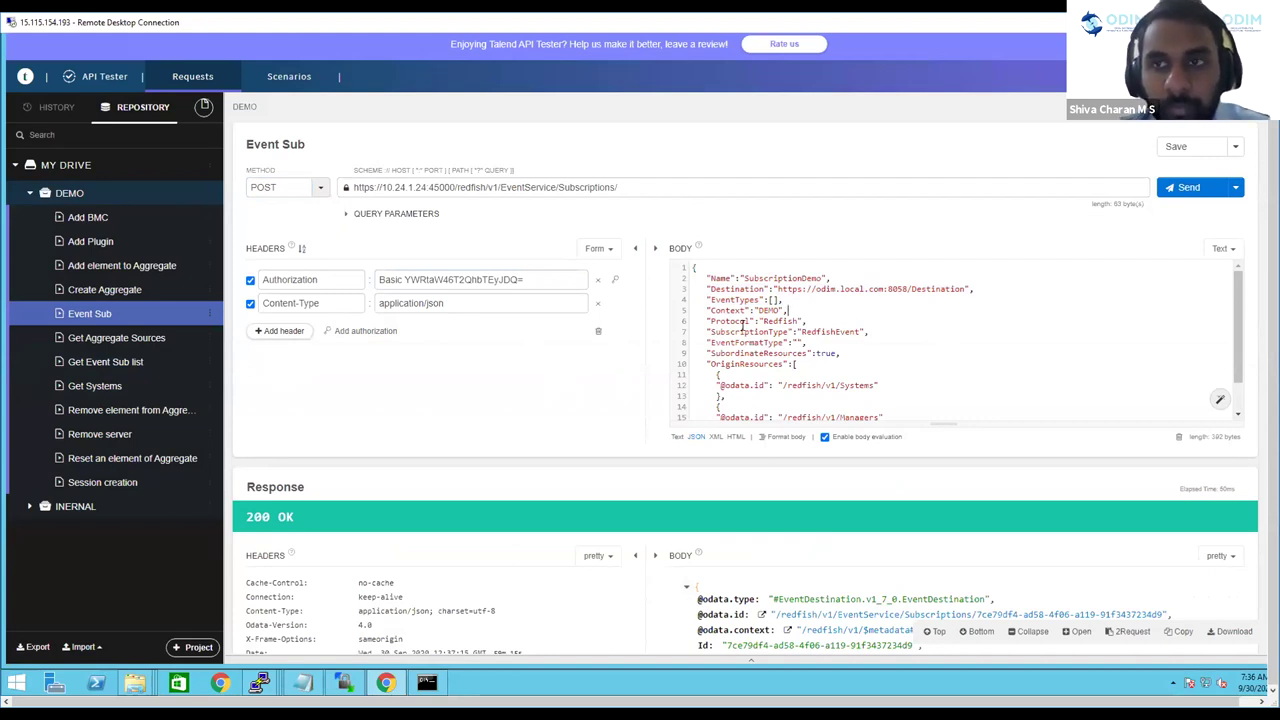
left_click_drag(706, 296, 790, 300)
left_click(806, 300)
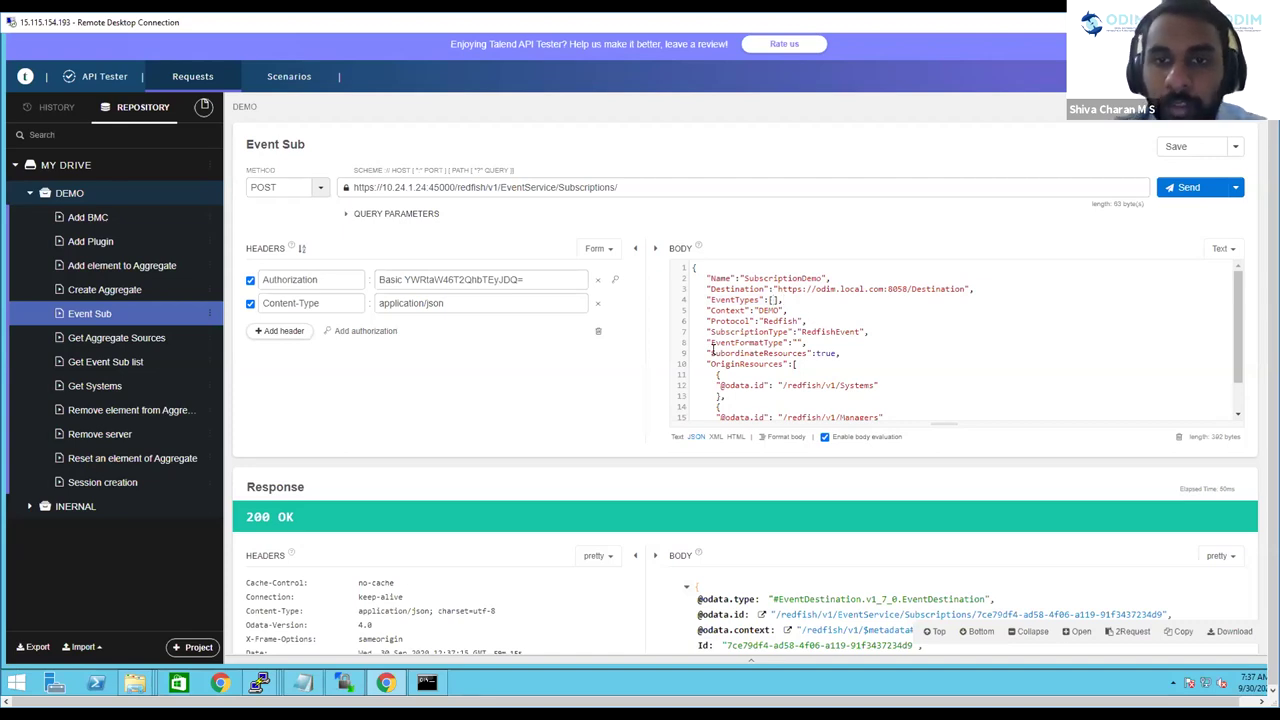
Step: Examine the Systems and Managers entries under OriginResources in the Event Sub request body
scroll(712, 352, "down", 1)
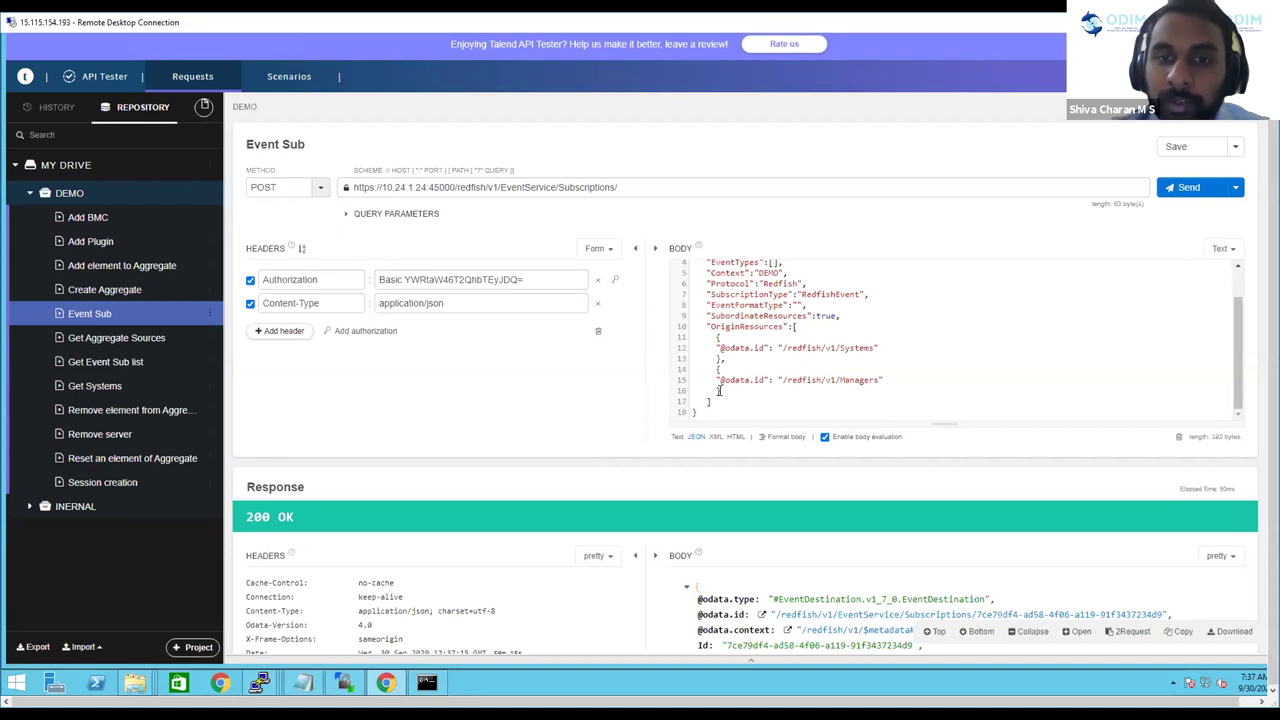
left_click_drag(718, 390, 696, 336)
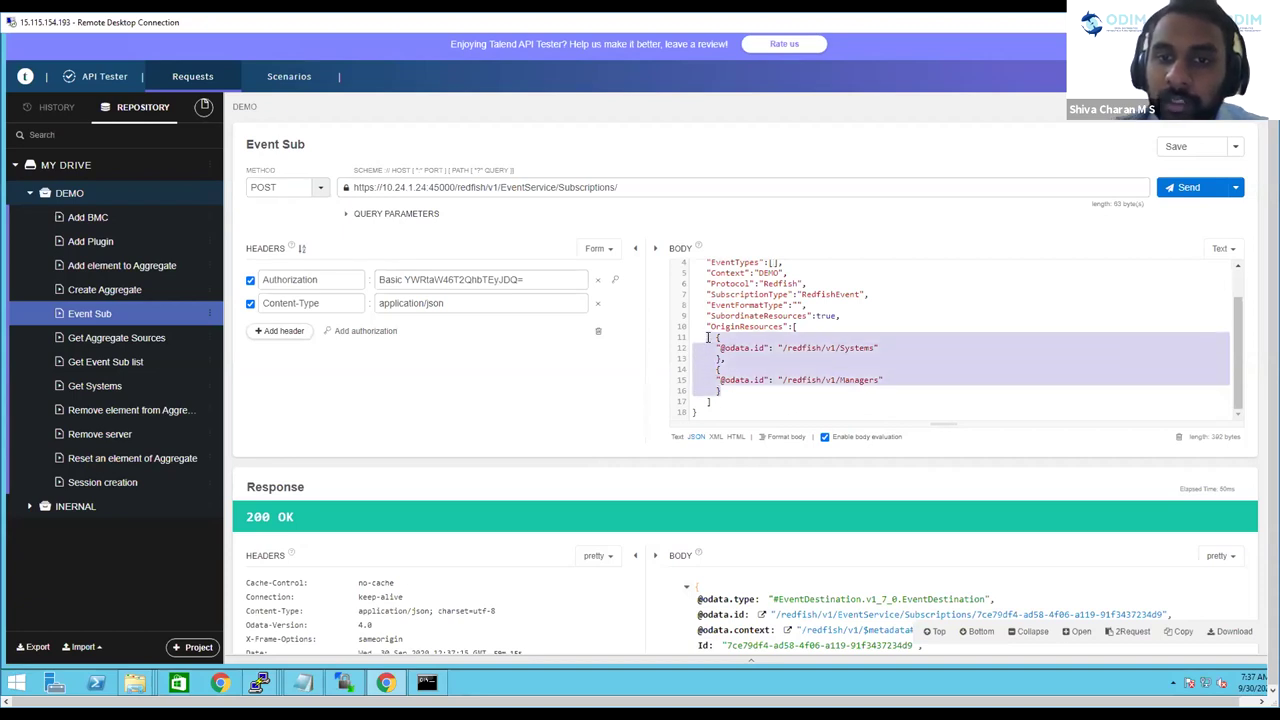
left_click(849, 368)
scroll(849, 368, "up", 1)
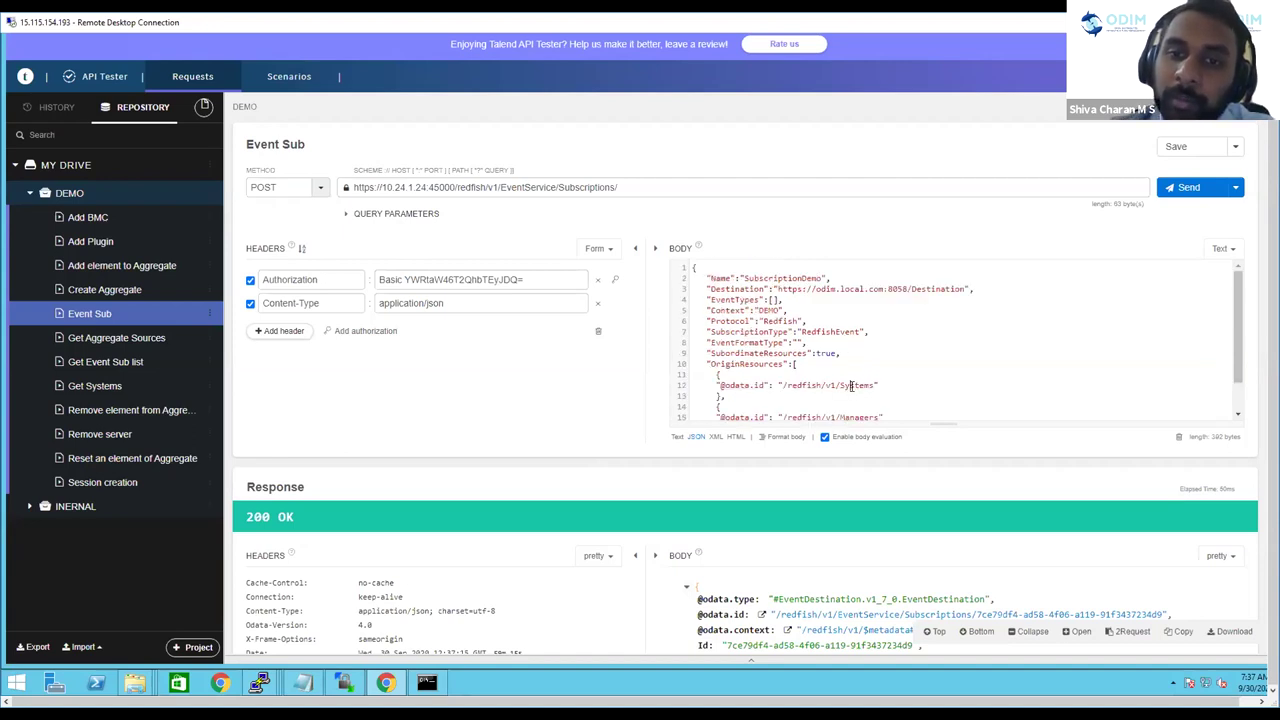
double_click(856, 386)
double_click(860, 416)
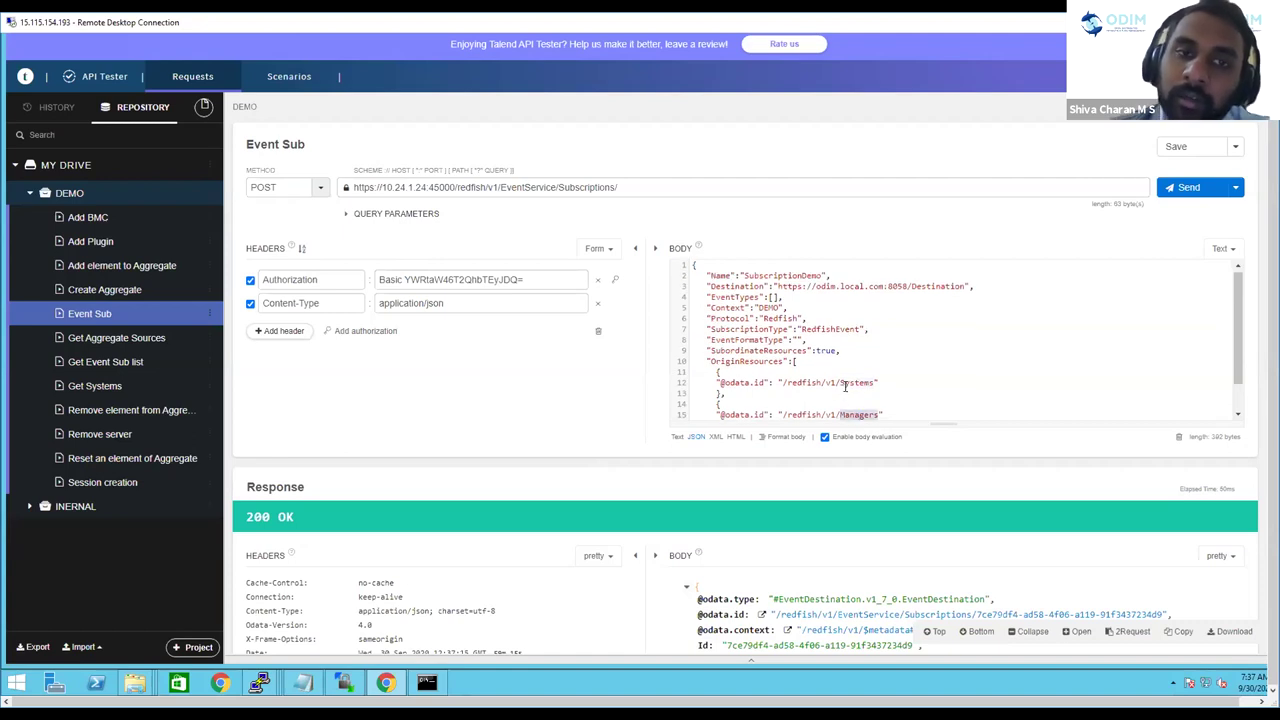
Step: Review the SubordinateResources setting in the request body together with the subscription's destination address and origin resources
left_click_drag(826, 286, 936, 286)
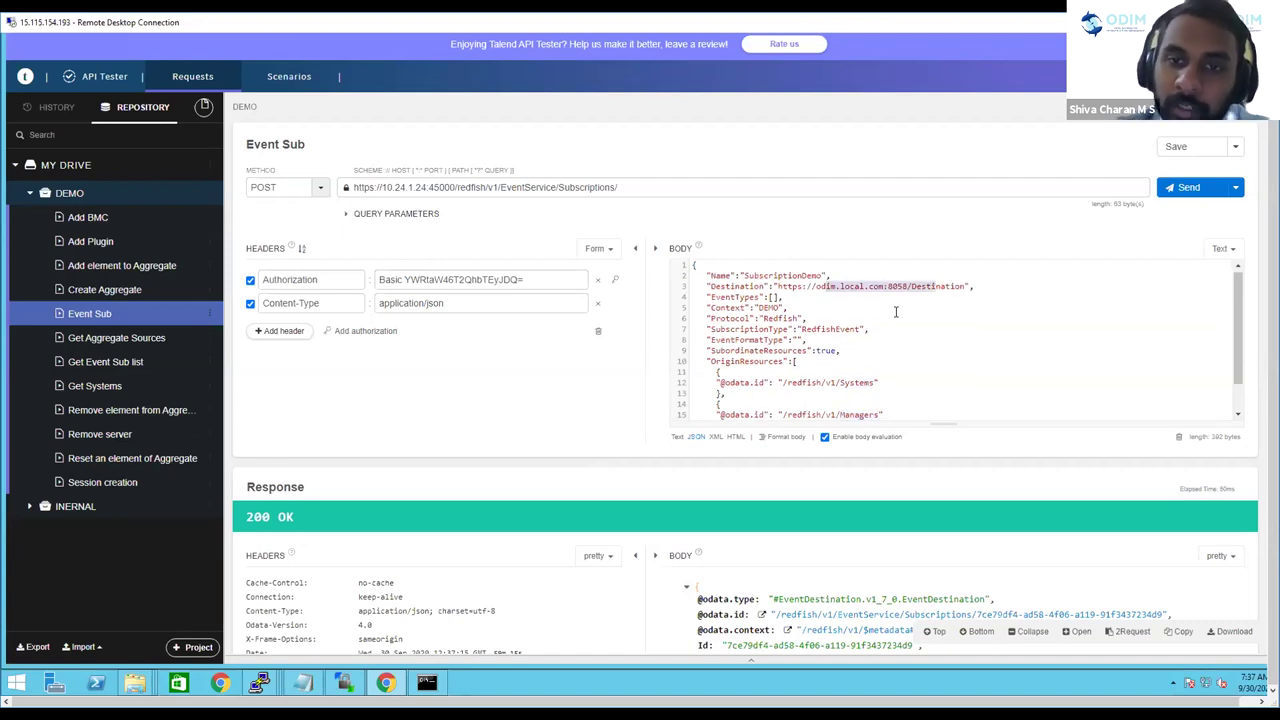
double_click(741, 351)
left_click(816, 351)
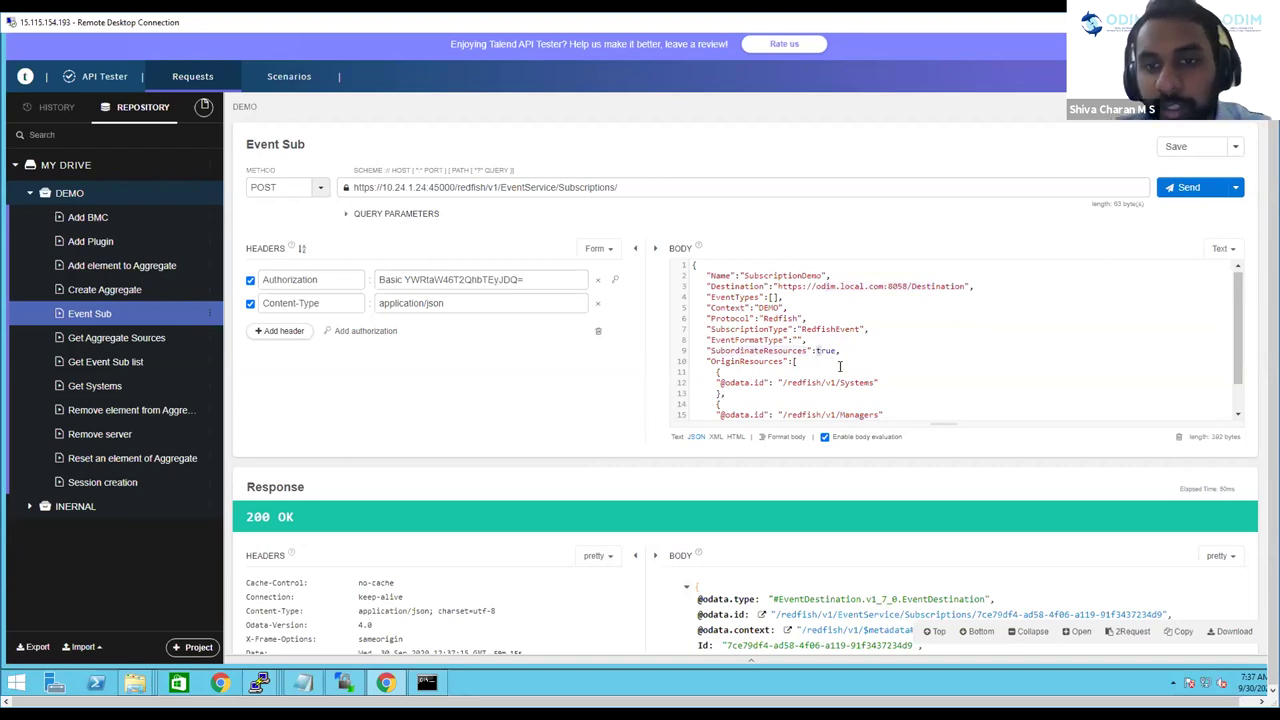
left_click(825, 390)
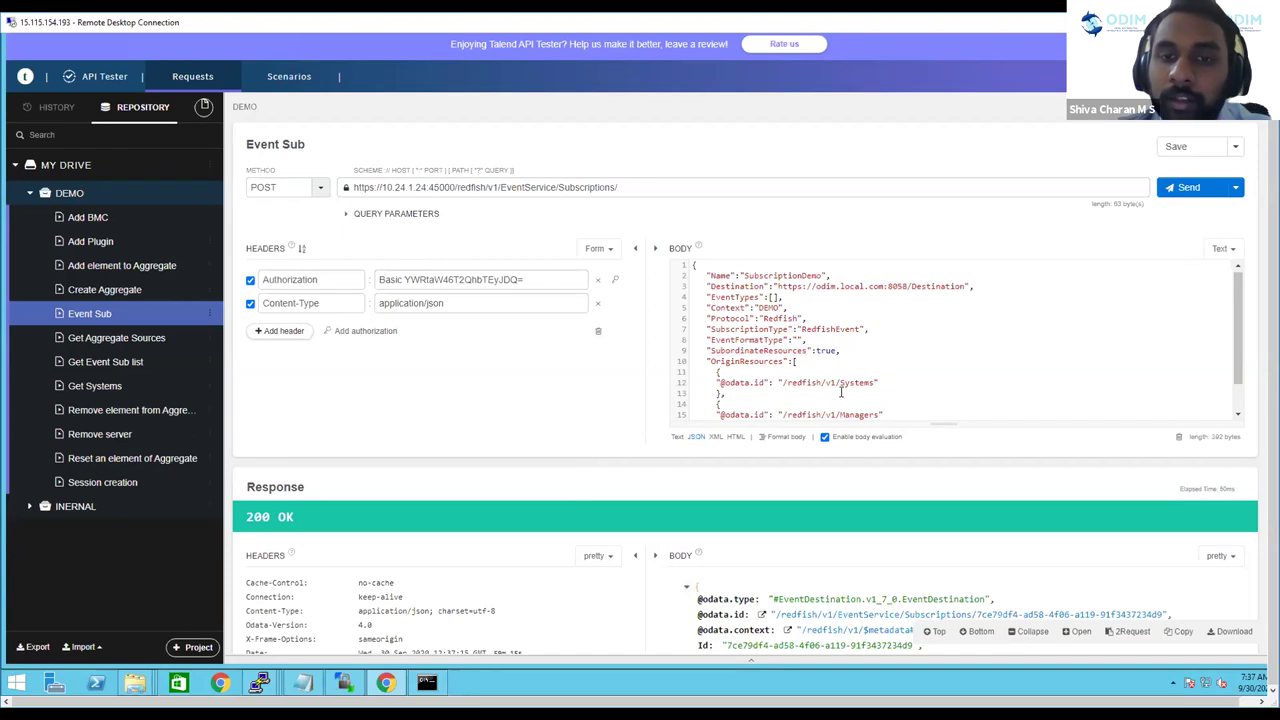
left_click_drag(829, 382, 870, 382)
double_click(858, 414)
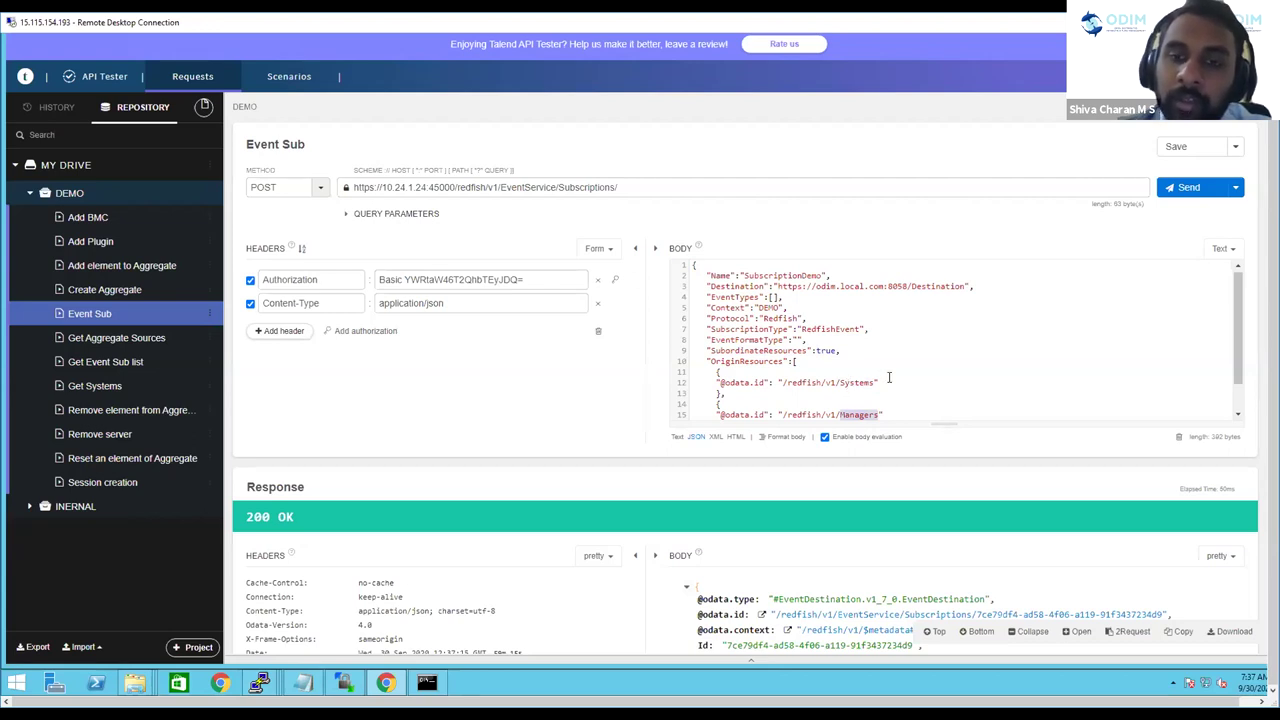
left_click_drag(870, 286, 966, 286)
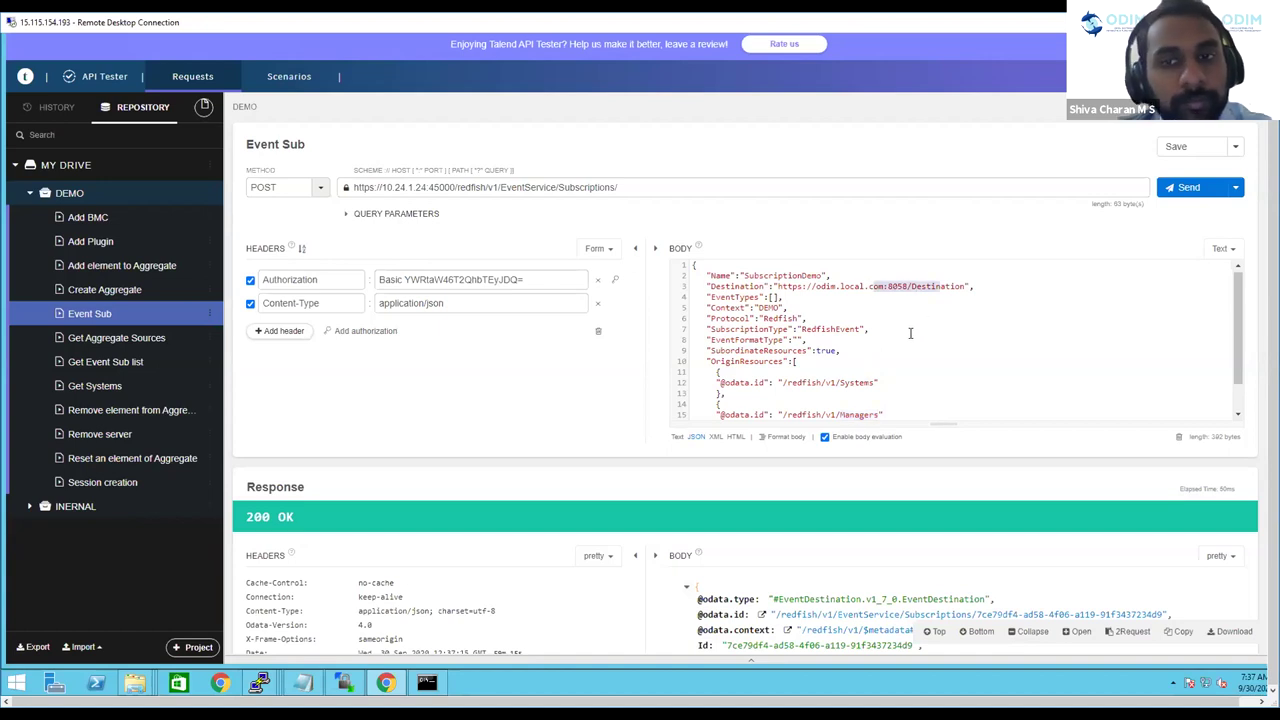
Step: Send the Event Sub POST request to /redfish/v1/EventService/Subscriptions/ and show the returned task details
left_click(555, 377)
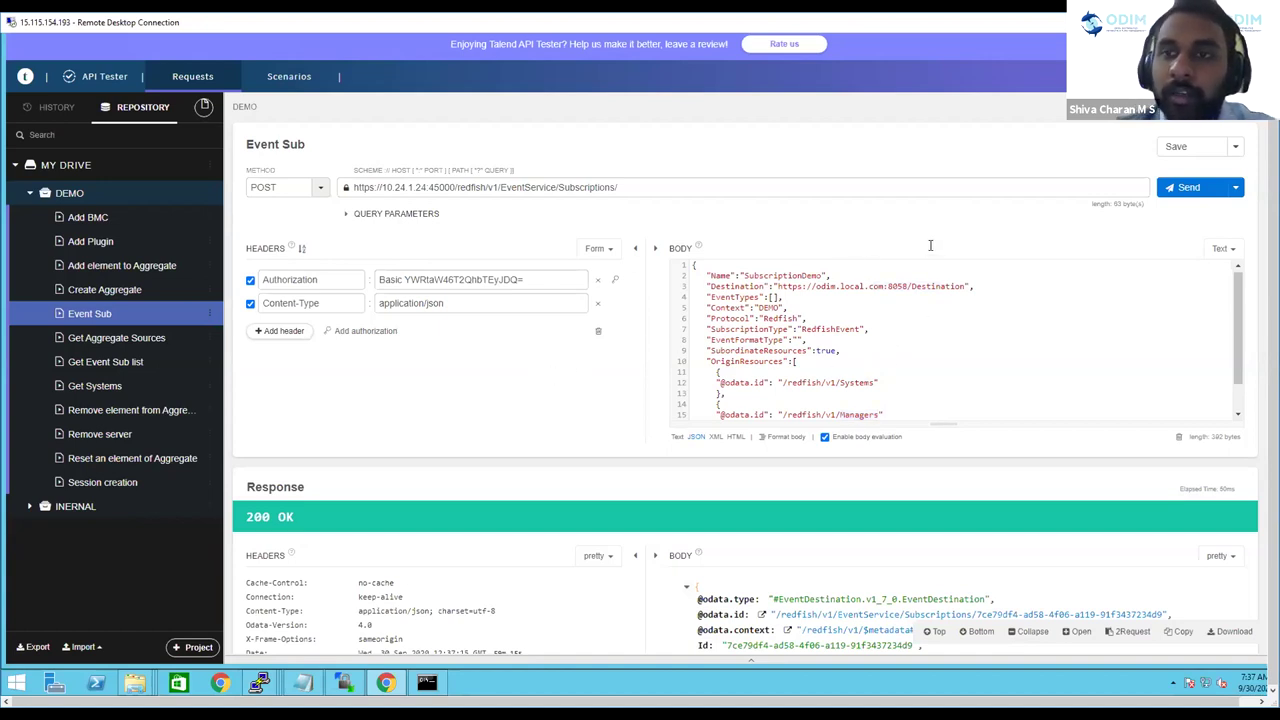
left_click(1172, 194)
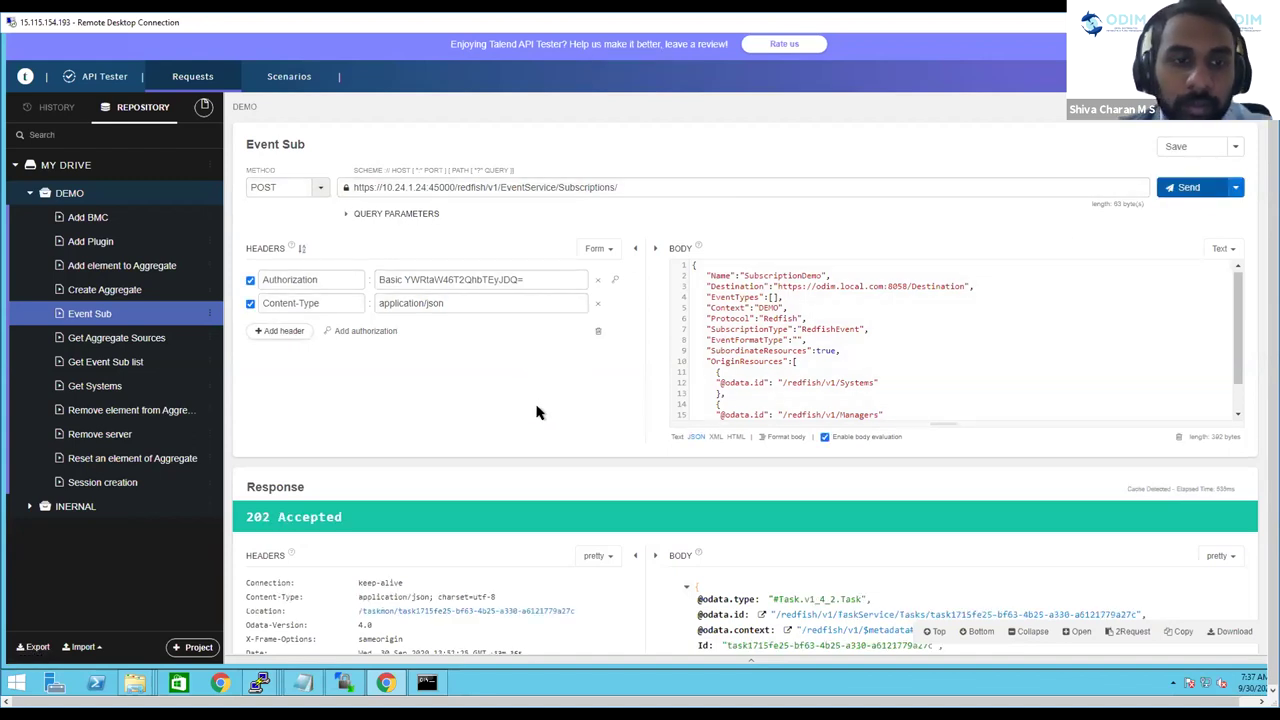
scroll(560, 410, "down", 2)
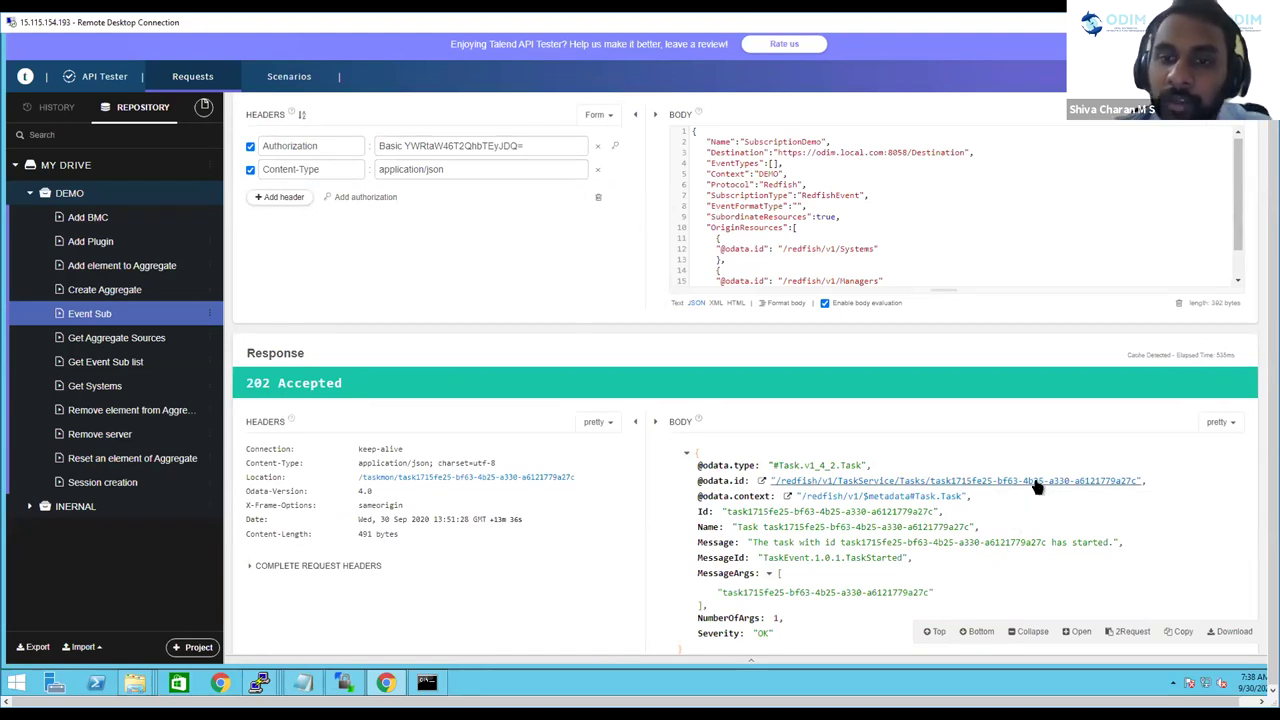
left_click(840, 481)
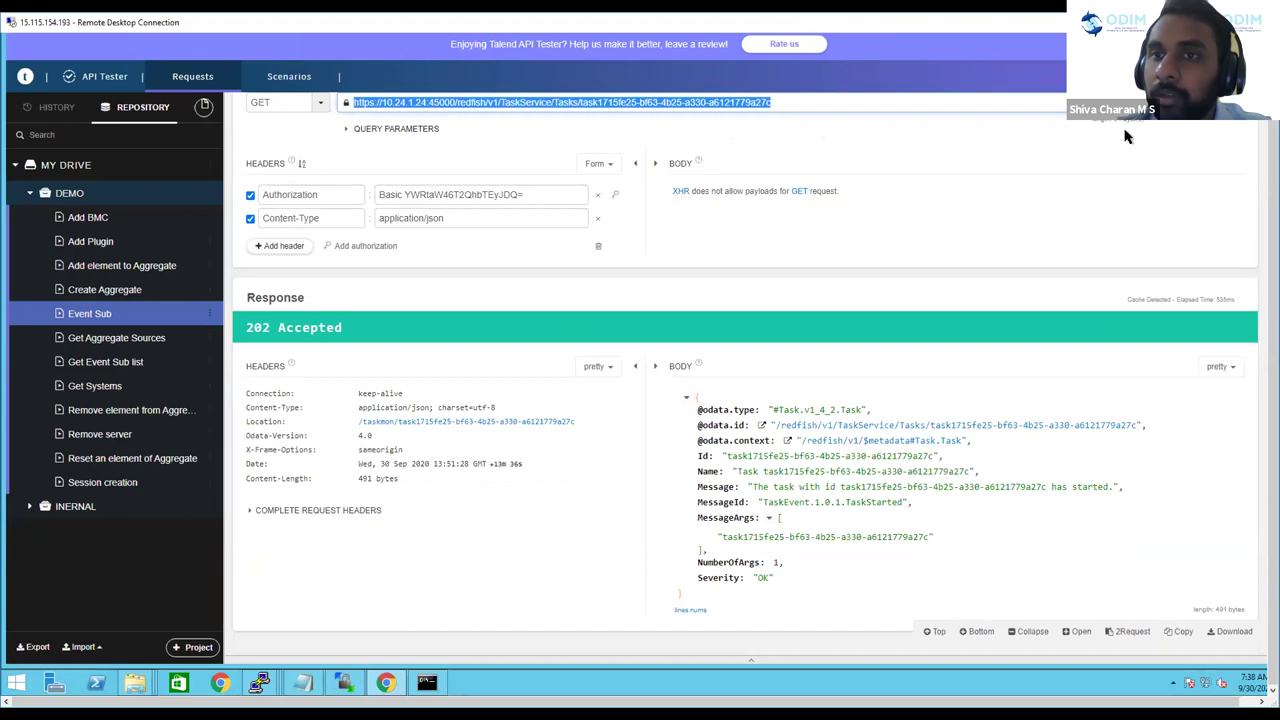
left_click(1250, 198)
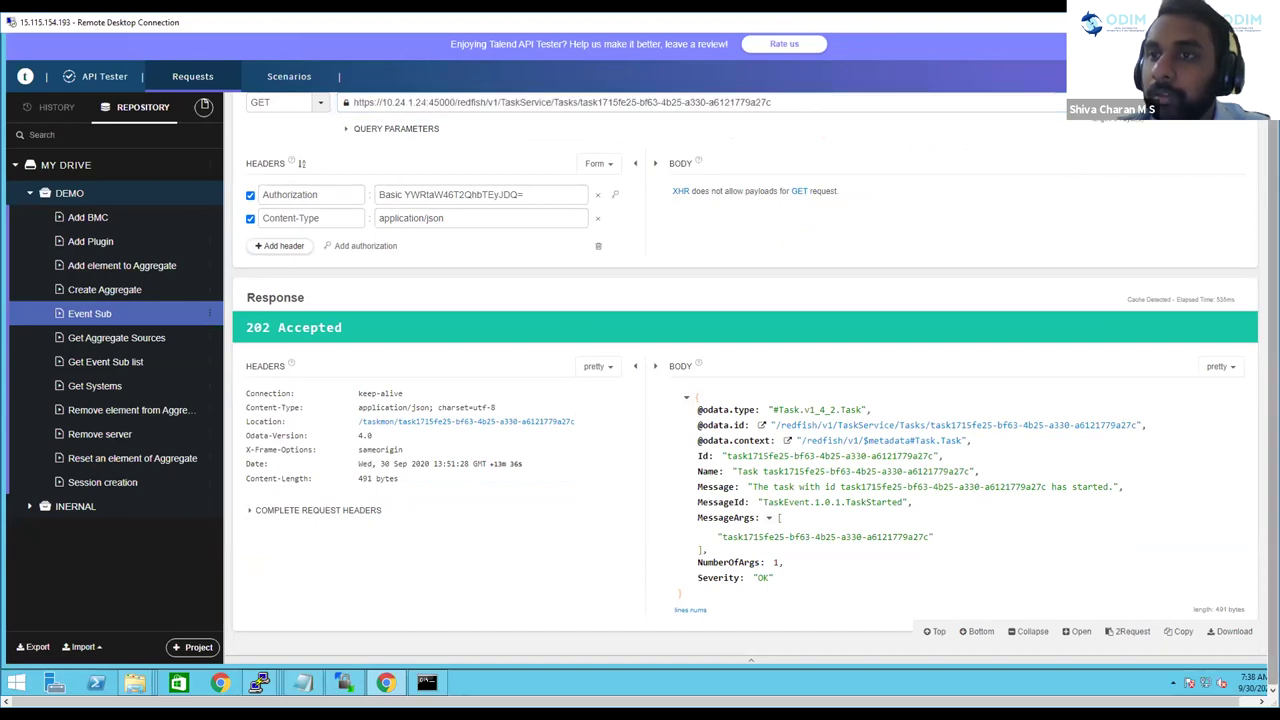
left_click_drag(1273, 300, 1273, 250)
left_click(1189, 160)
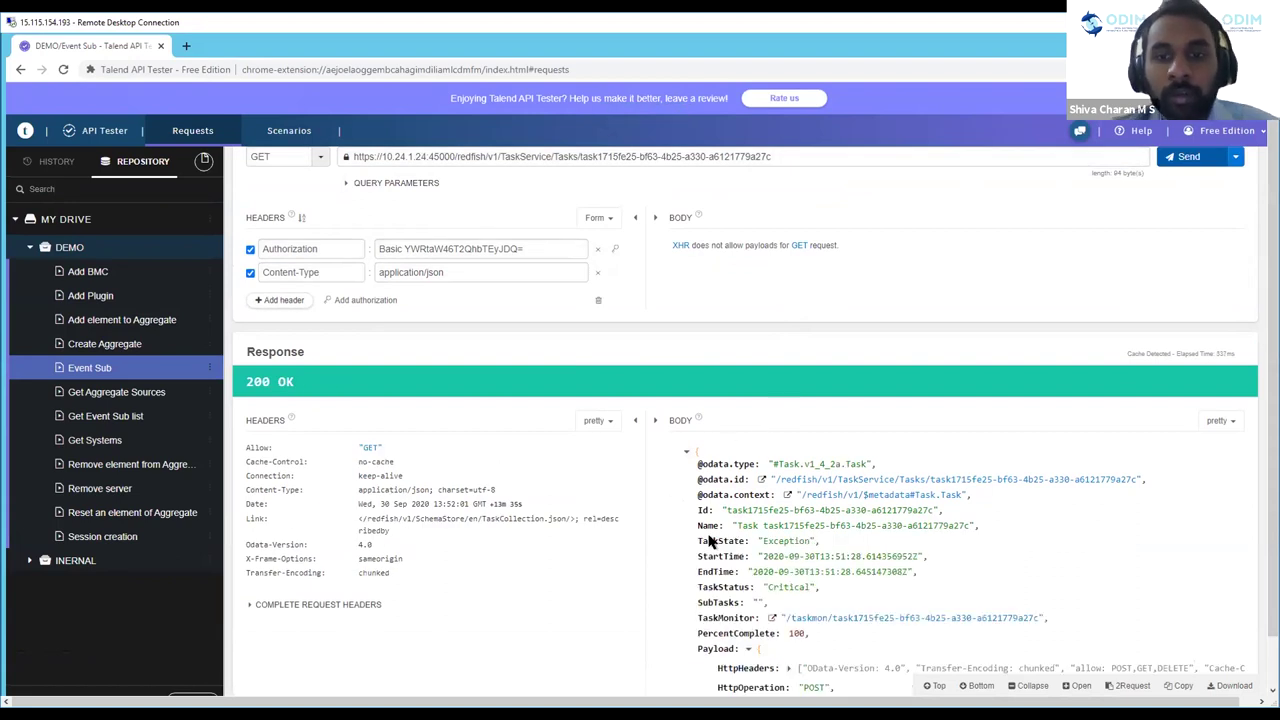
scroll(680, 535, "down", 1)
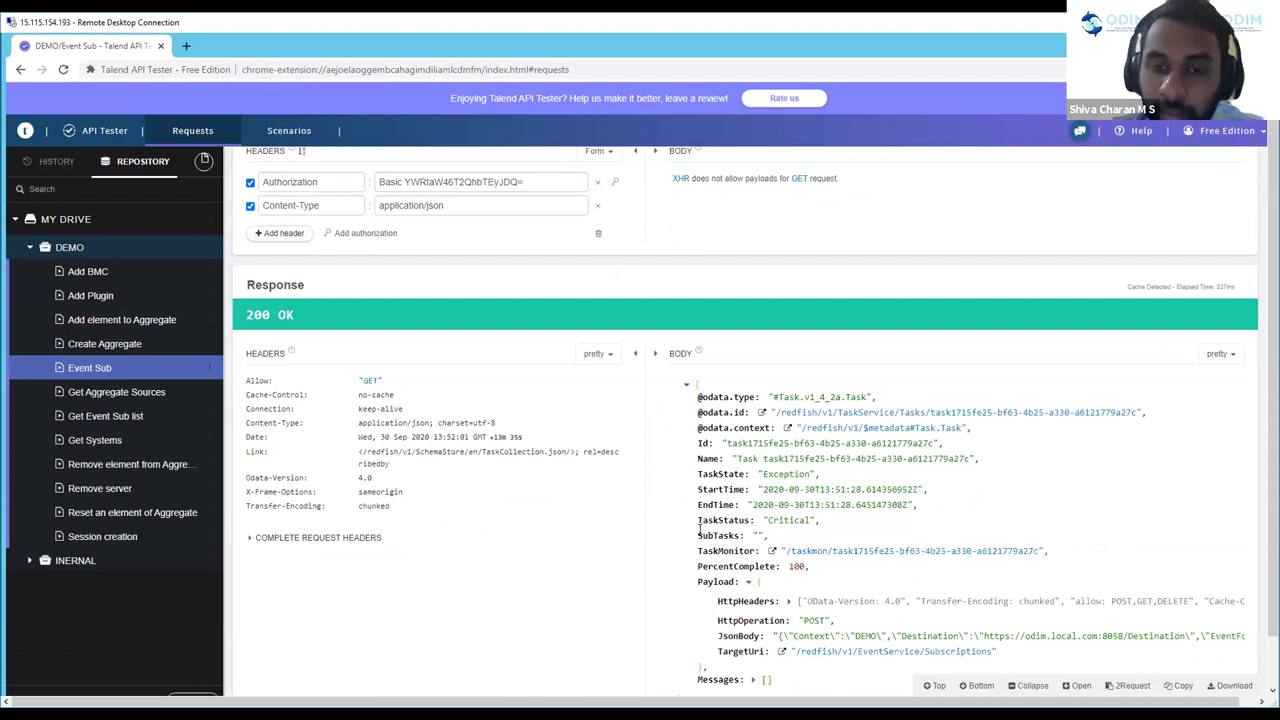
Step: Review the task response's completion percentage, JSON body, end time and task status
left_click_drag(698, 566, 808, 568)
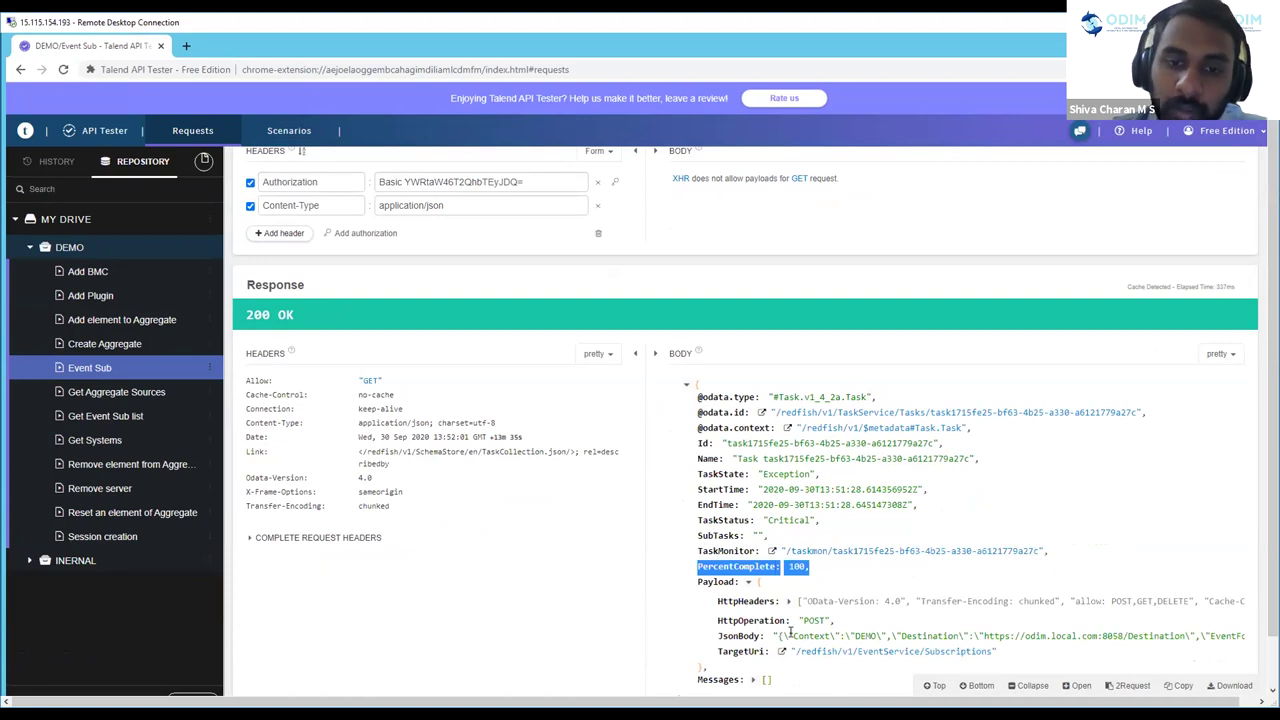
left_click_drag(774, 637, 1020, 637)
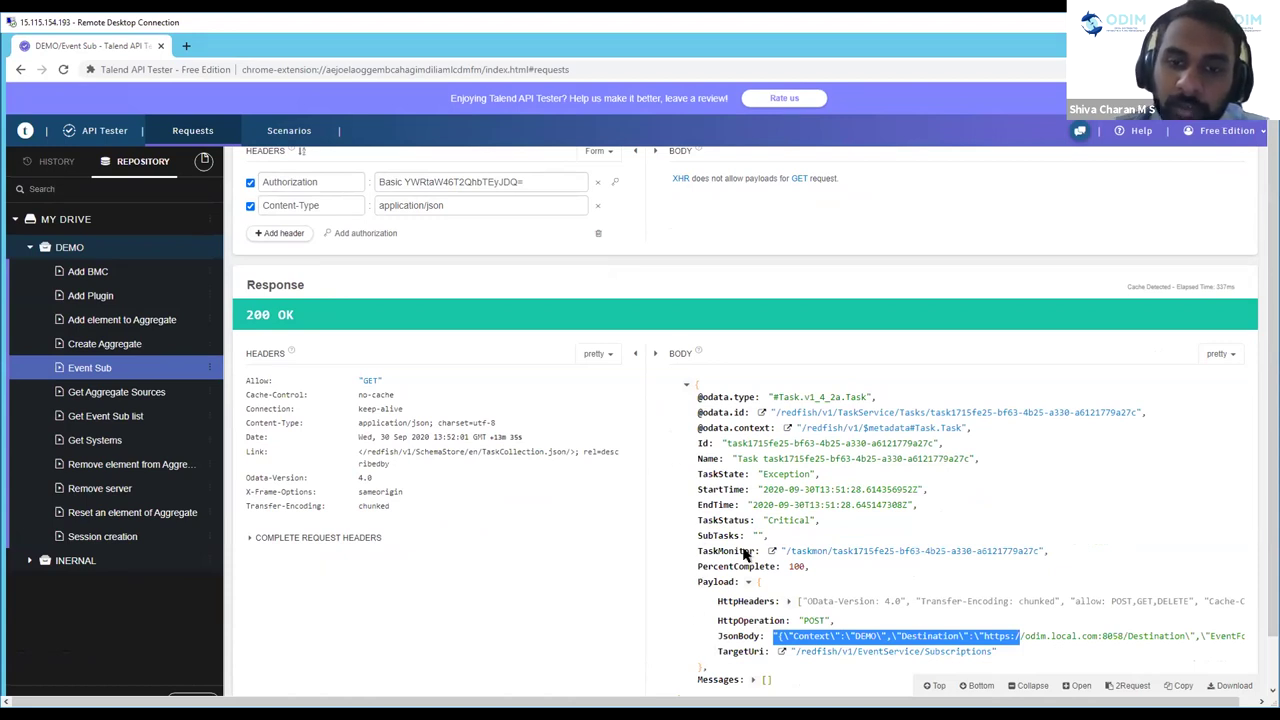
left_click(797, 519)
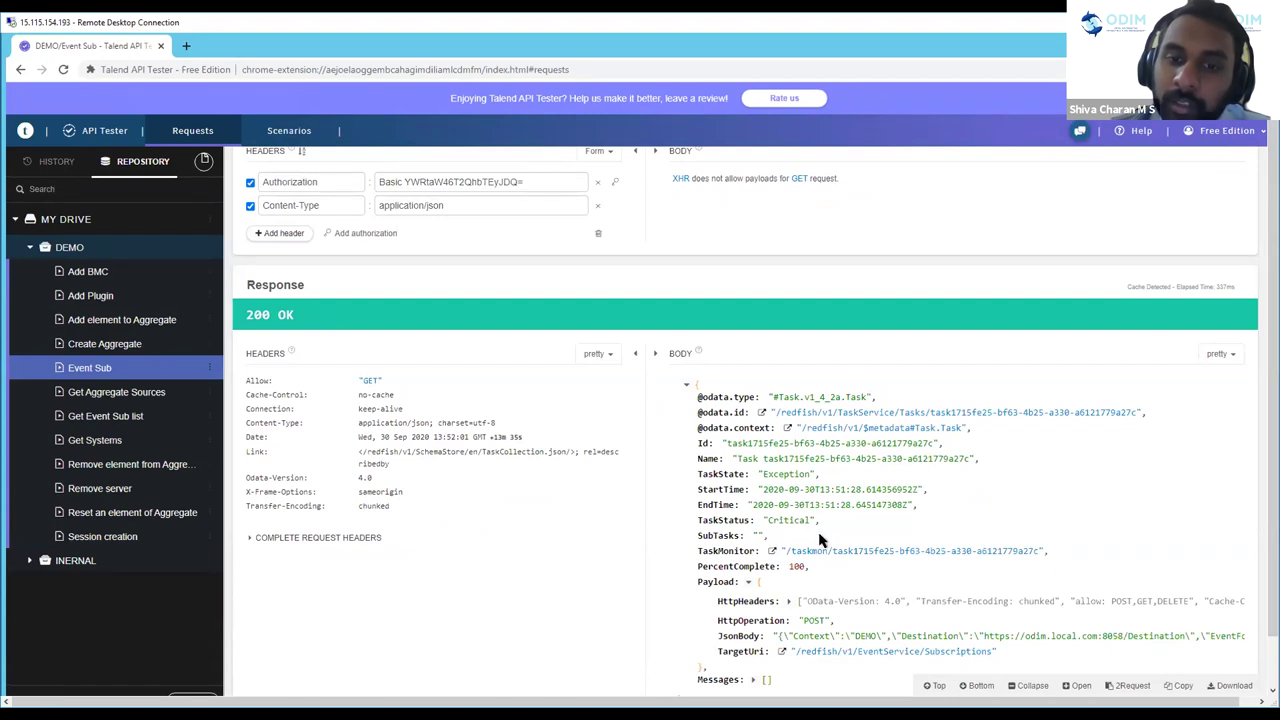
left_click_drag(822, 525, 798, 505)
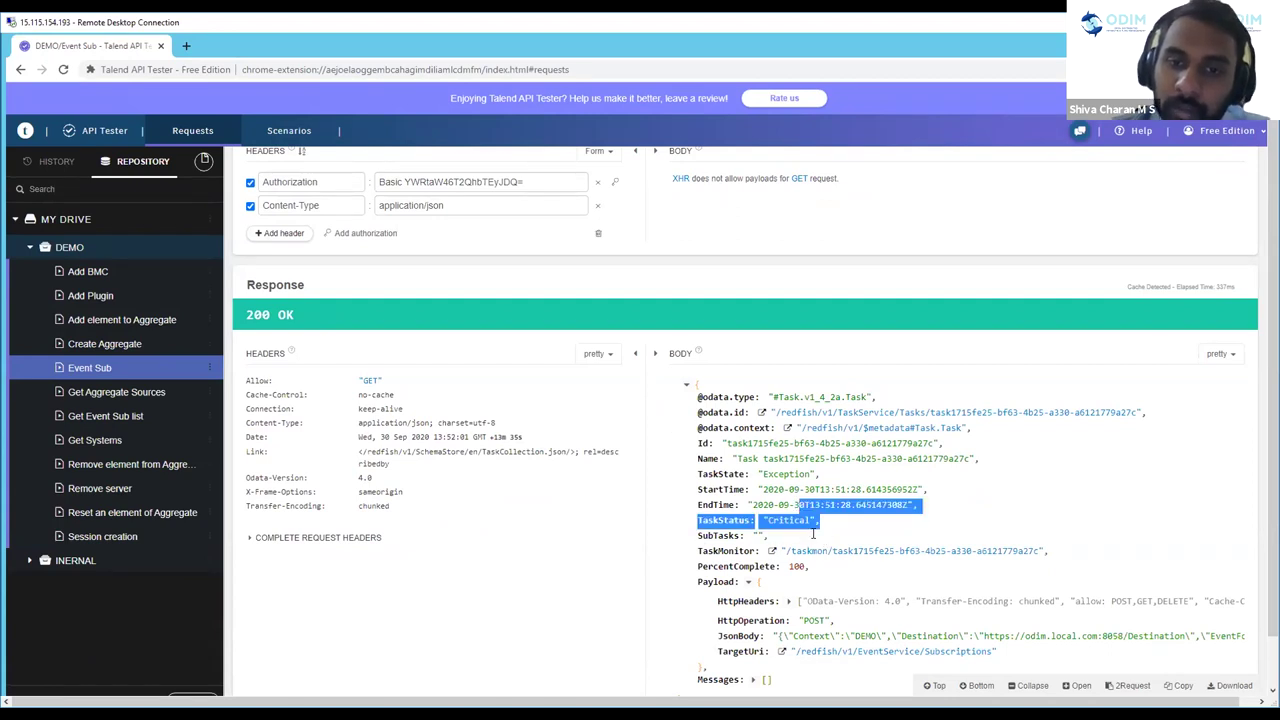
left_click_drag(790, 567, 840, 575)
left_click(856, 572)
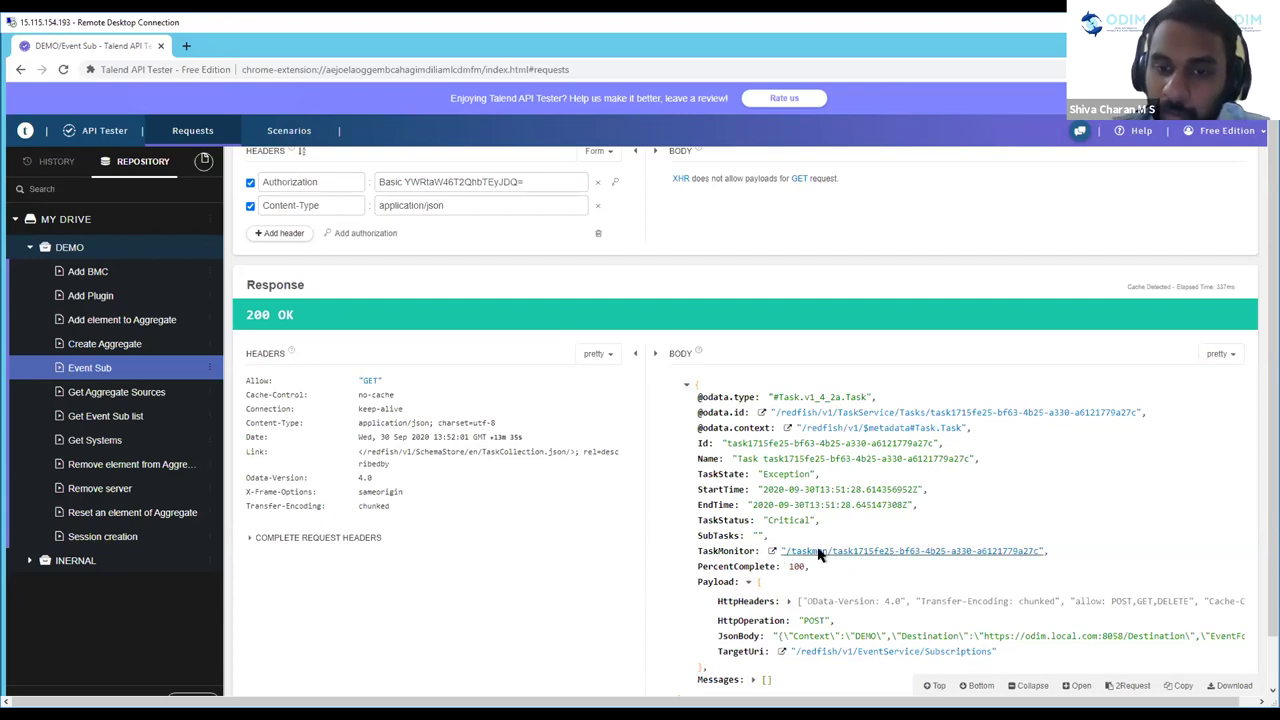
Step: Load the task's TaskMonitor link as a GET request, send it, and expand the extended error information in the response
left_click(870, 557)
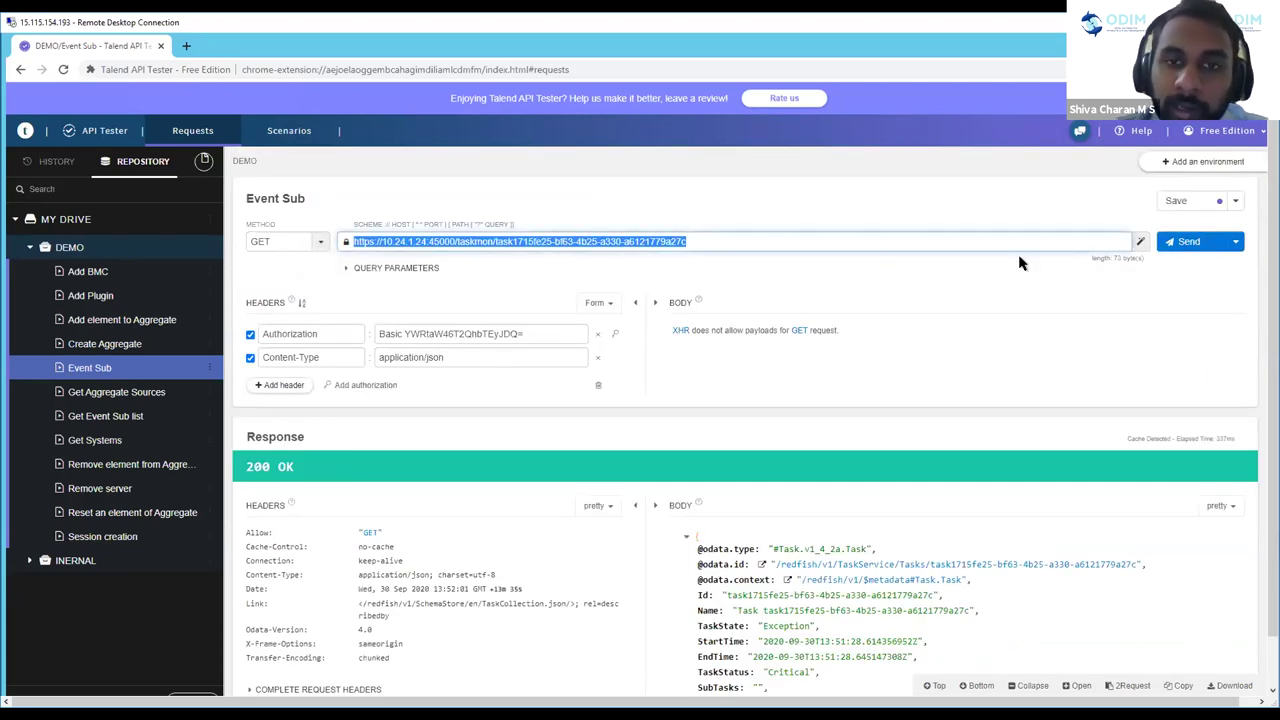
left_click(1192, 246)
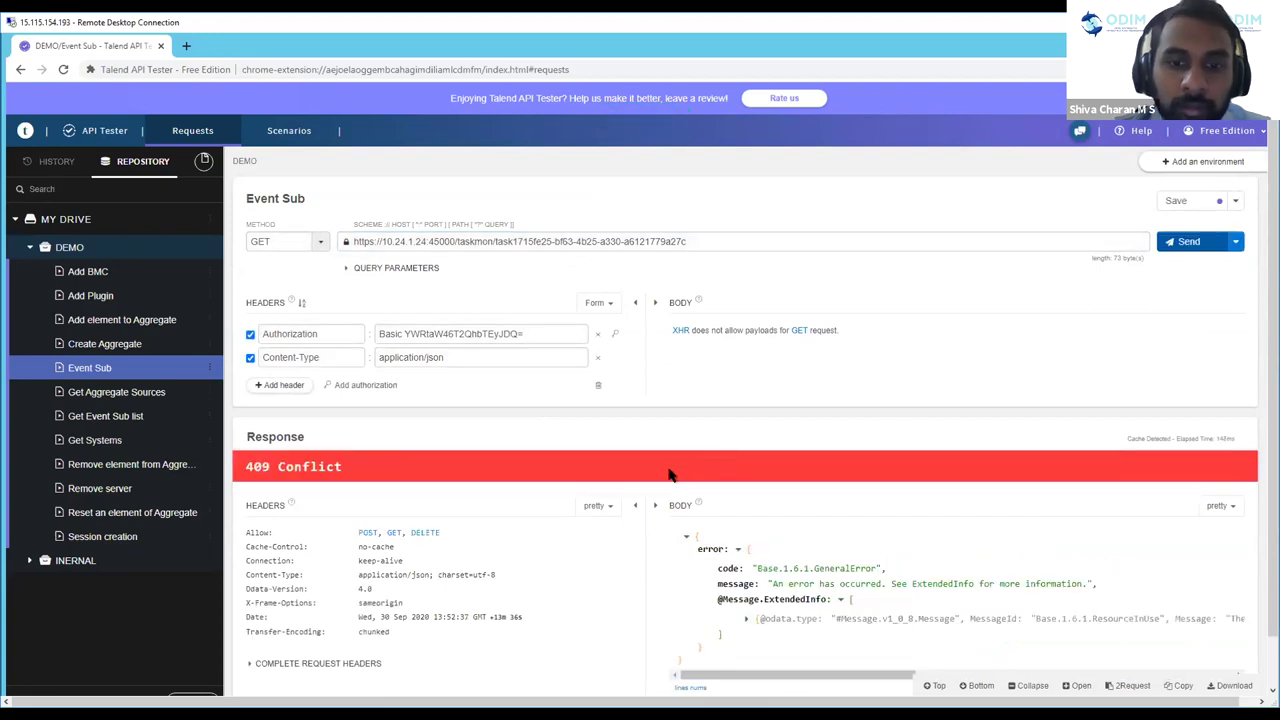
left_click(744, 622)
scroll(630, 552, "down", 1)
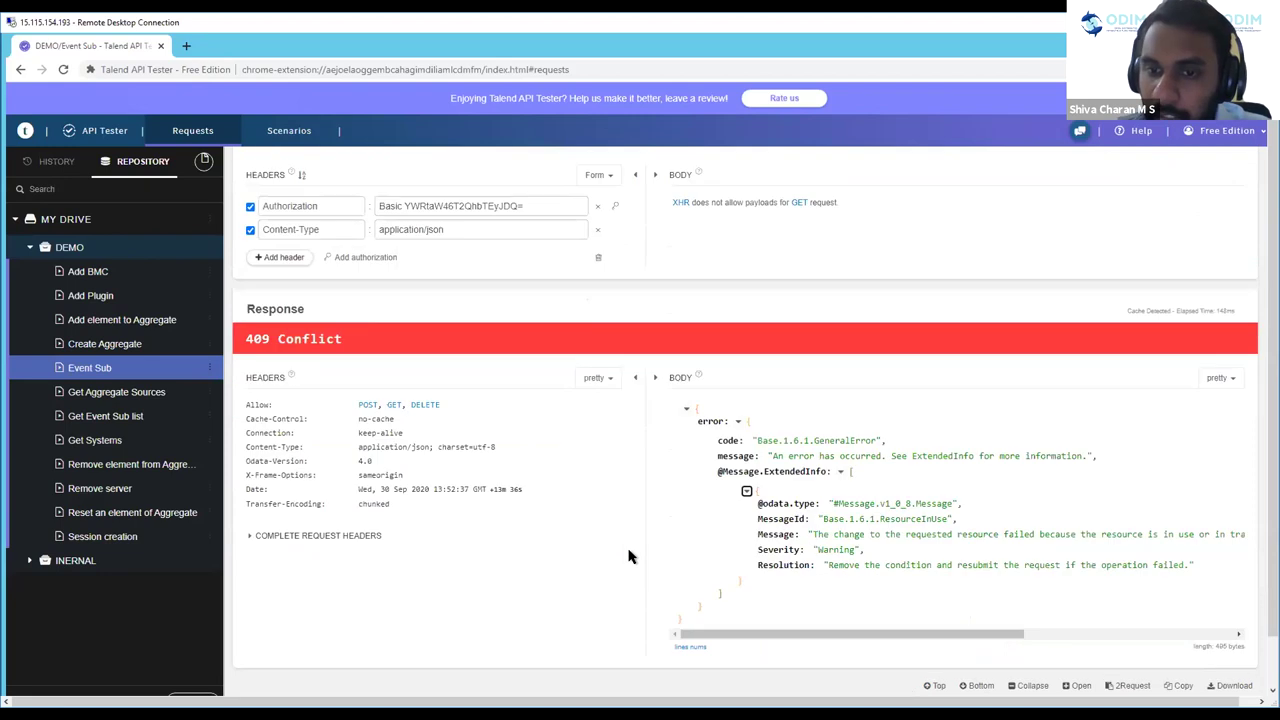
scroll(630, 556, "up", 1)
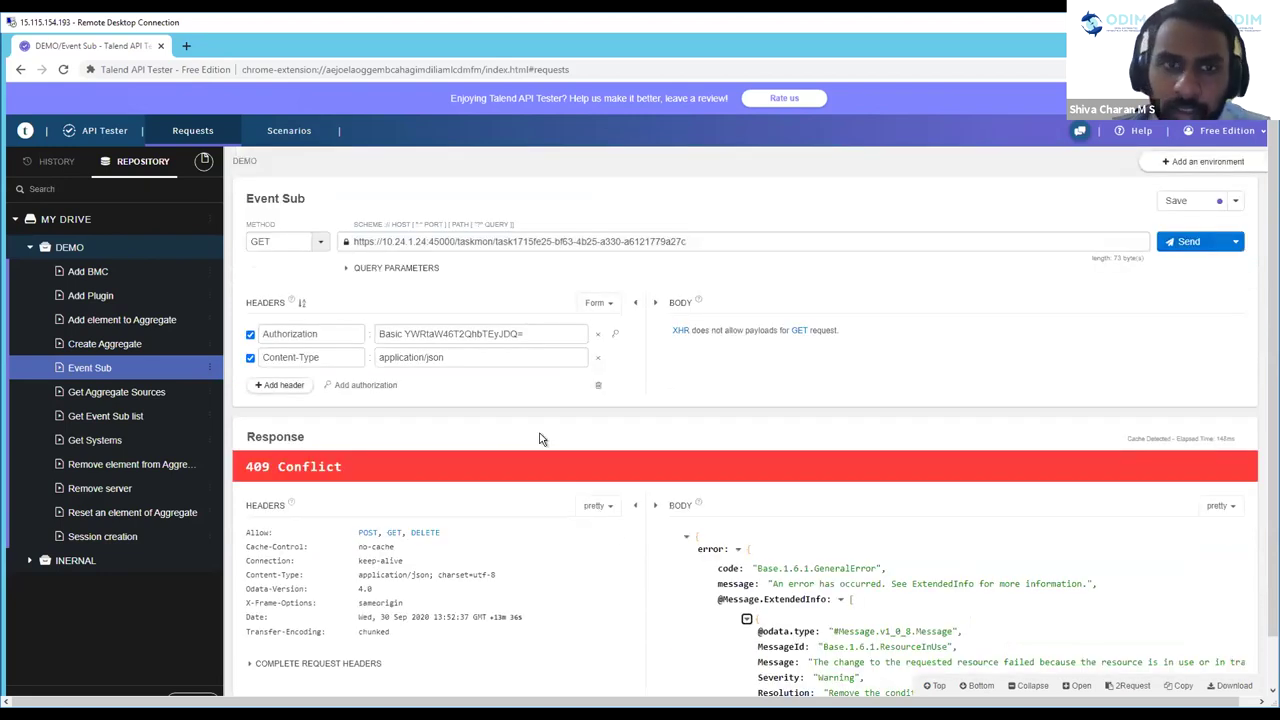
left_click(318, 248)
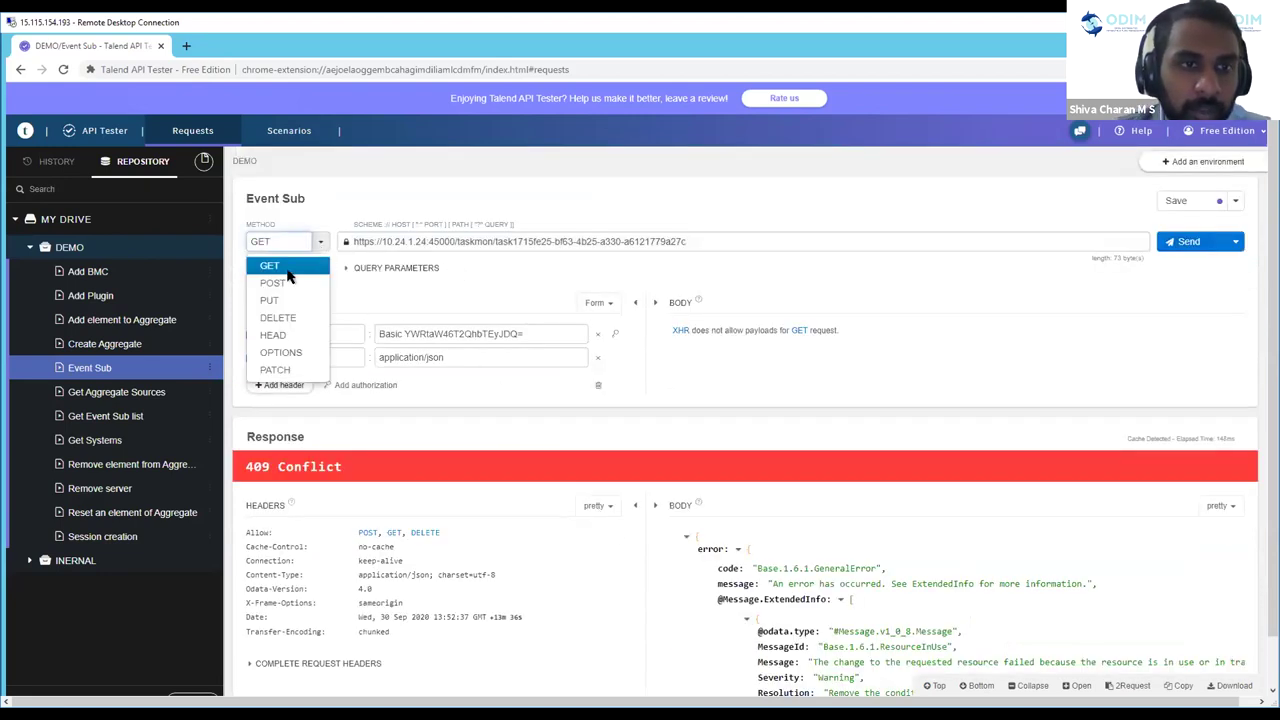
left_click(130, 414)
left_click(655, 242)
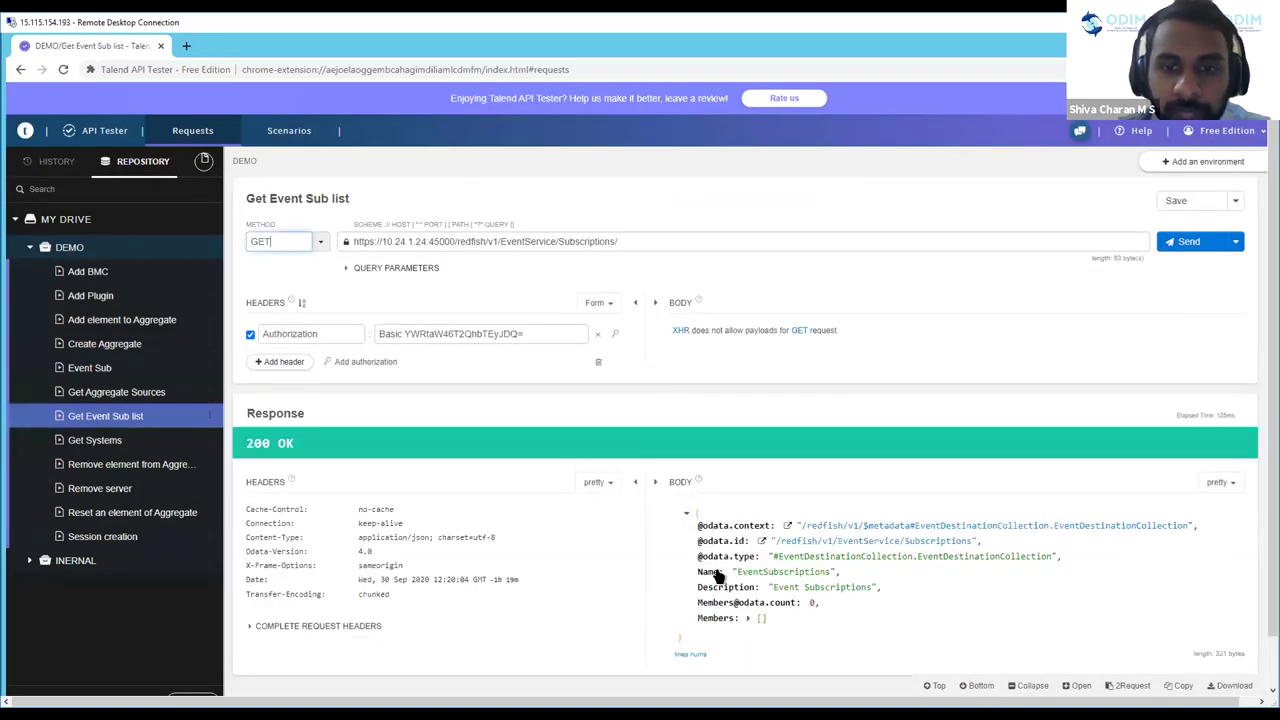
left_click(1188, 242)
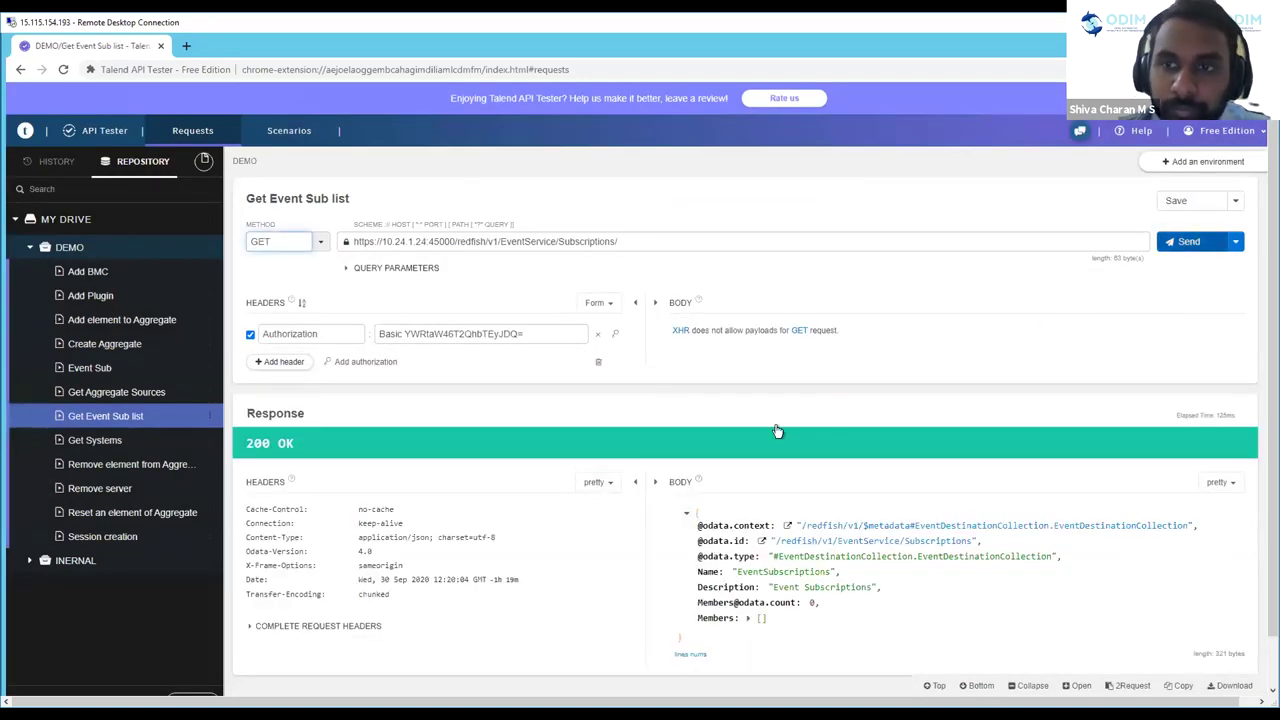
scroll(928, 604, "down", 1)
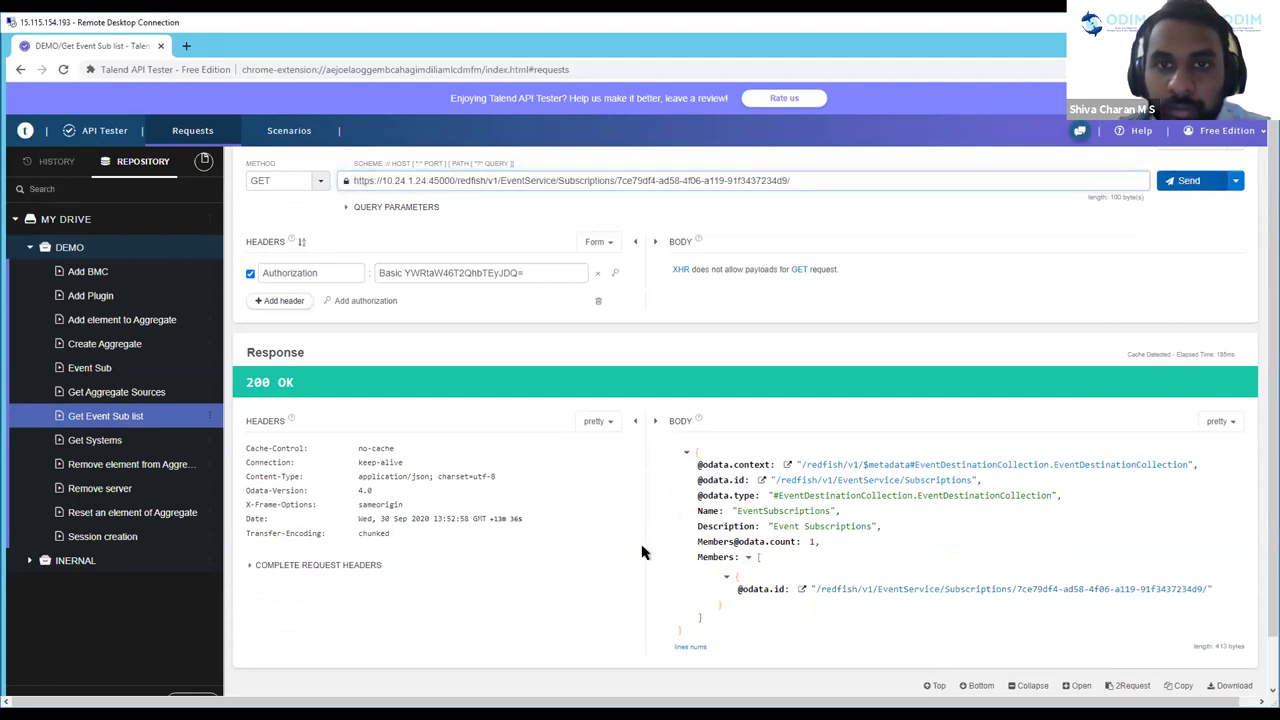
scroll(645, 546, "down", 1)
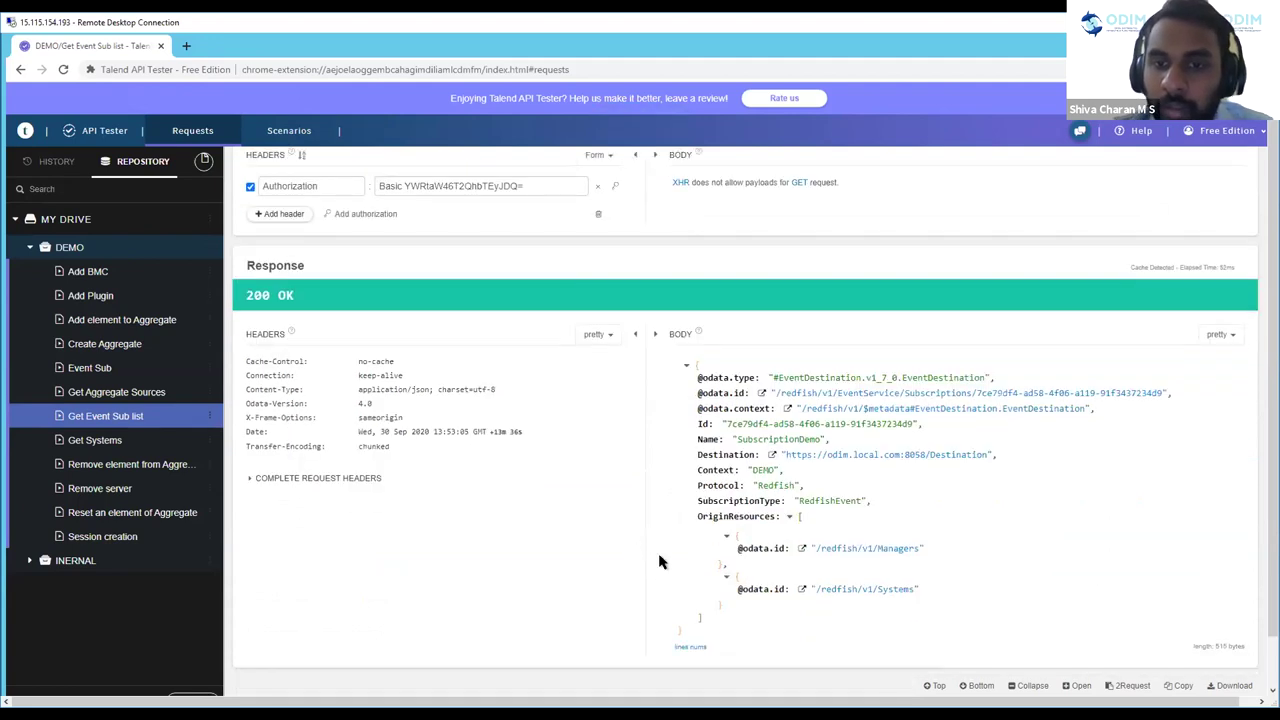
Step: Examine the returned subscription's name, destination and OriginResources entries
left_click_drag(686, 631, 998, 455)
left_click(1002, 454)
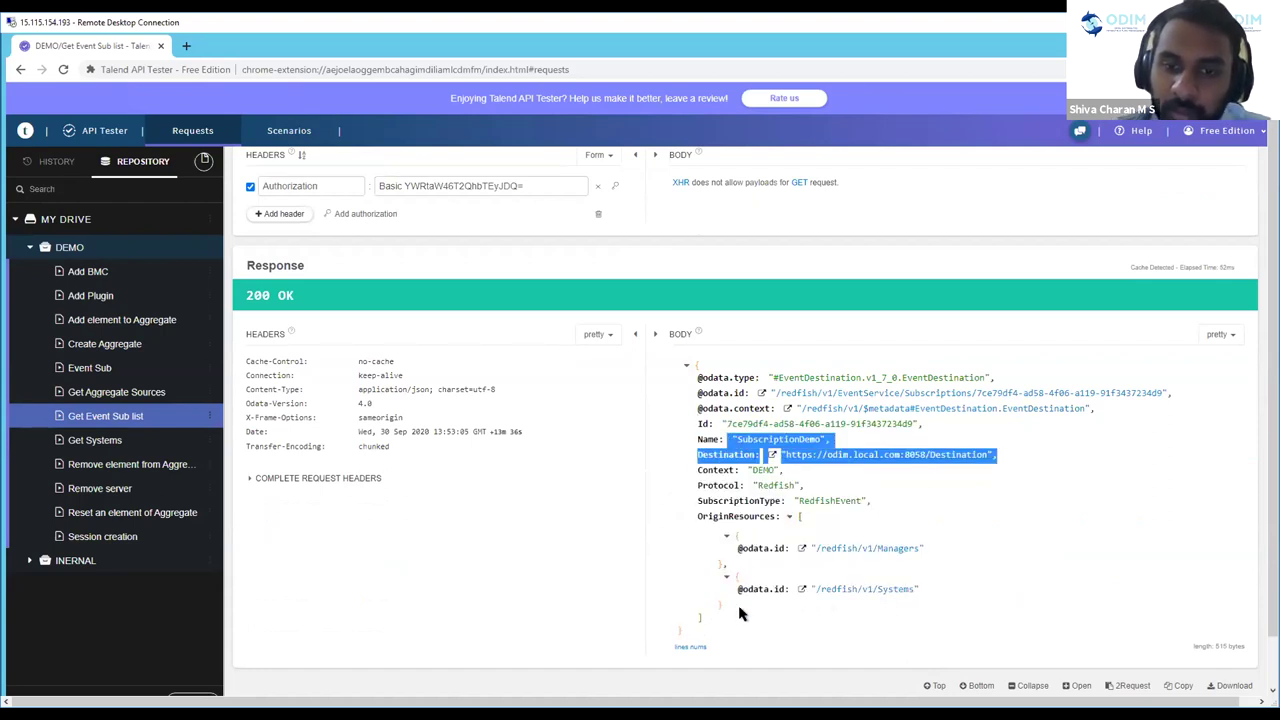
left_click_drag(724, 516, 884, 585)
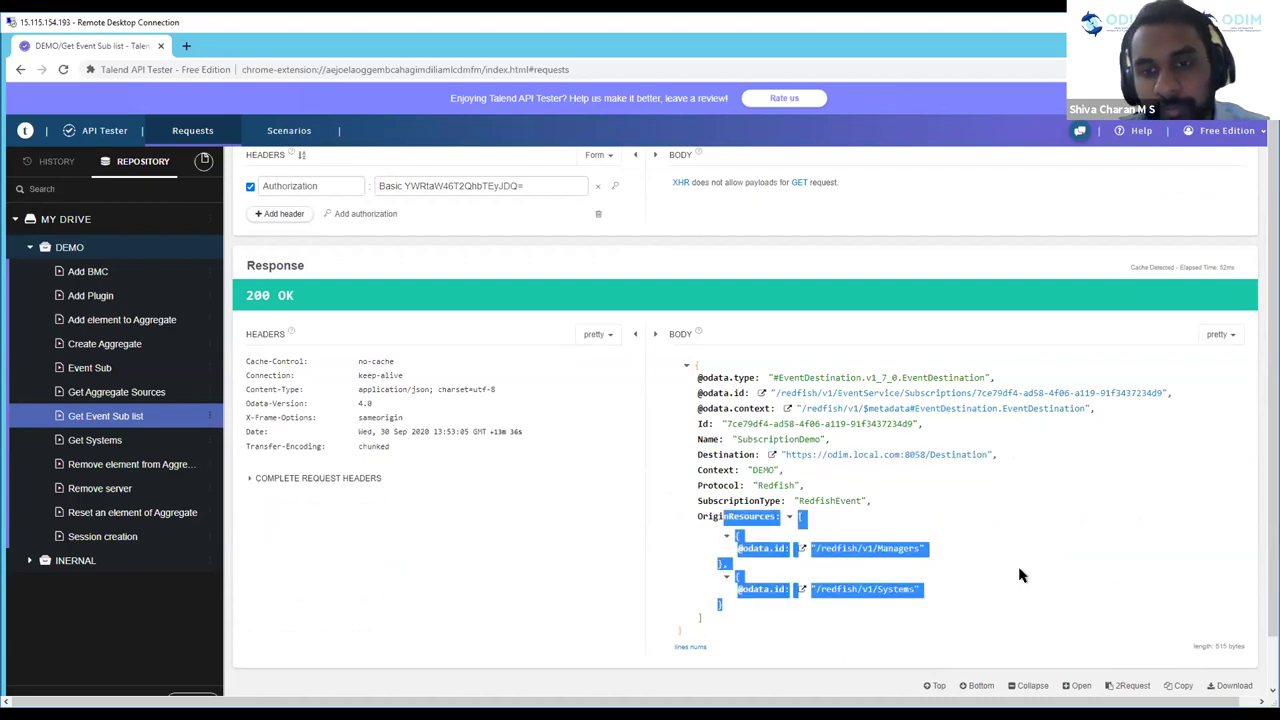
left_click(824, 575)
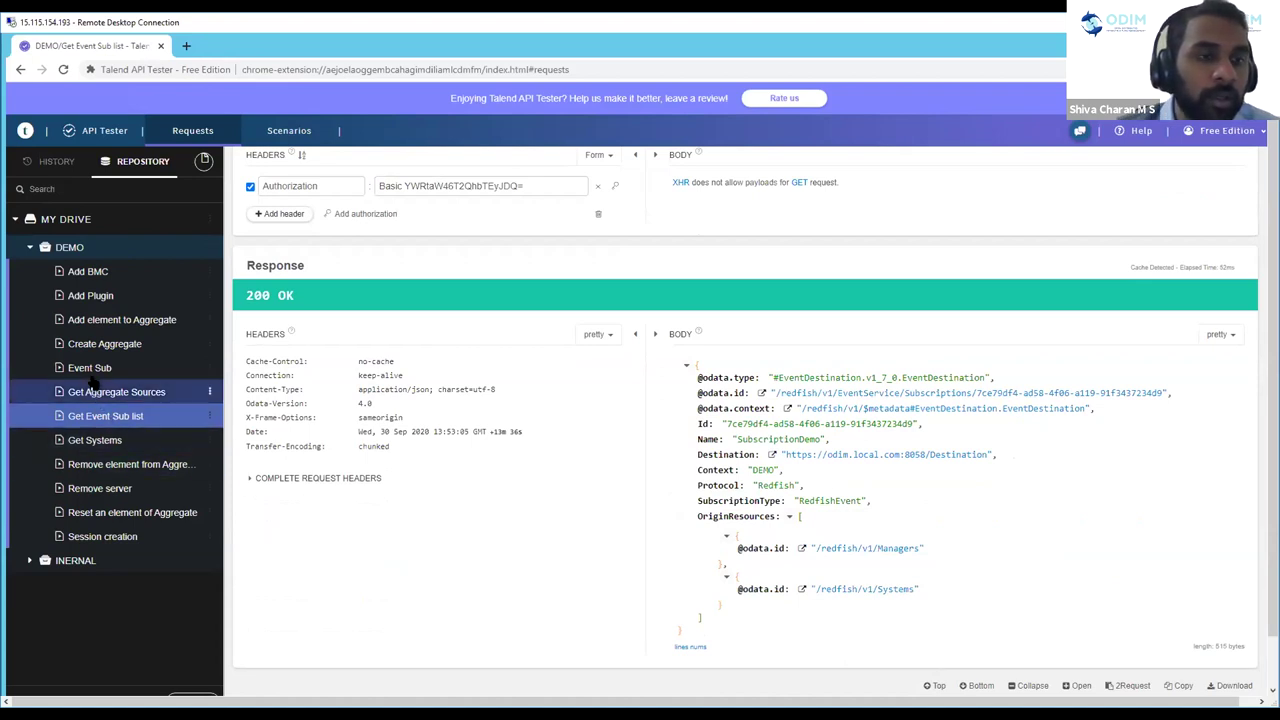
left_click(183, 372)
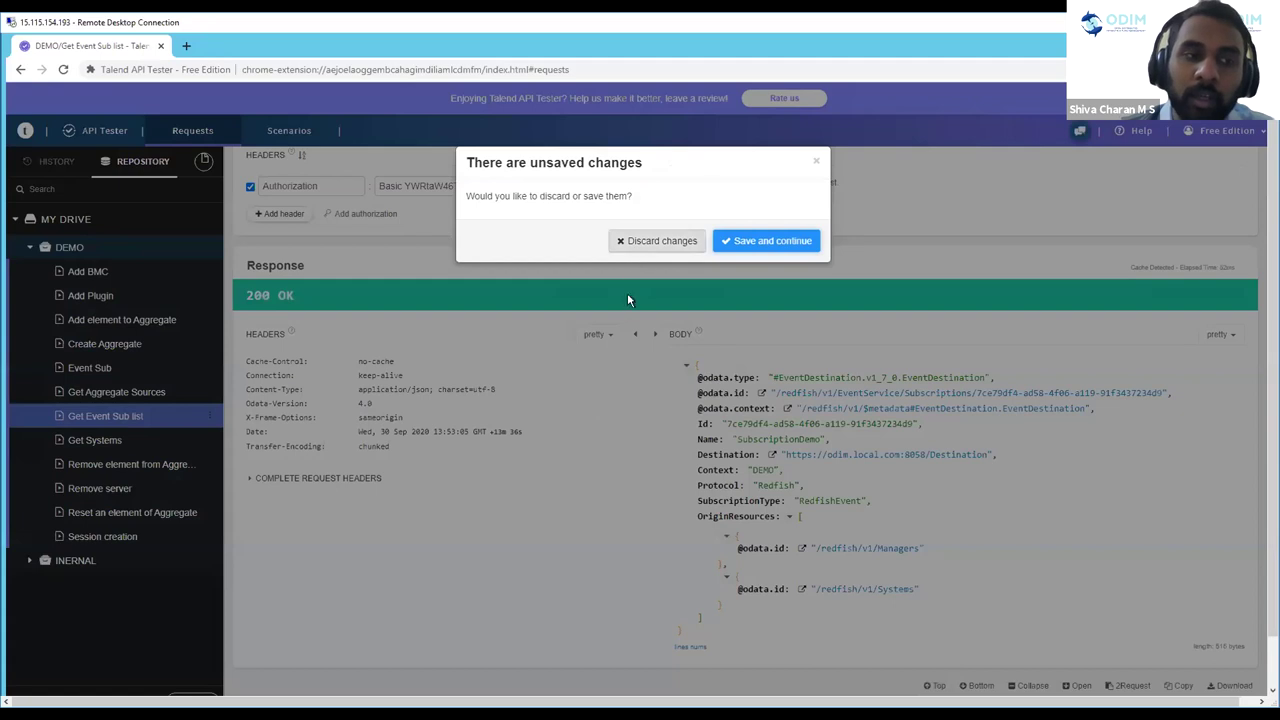
key("Return")
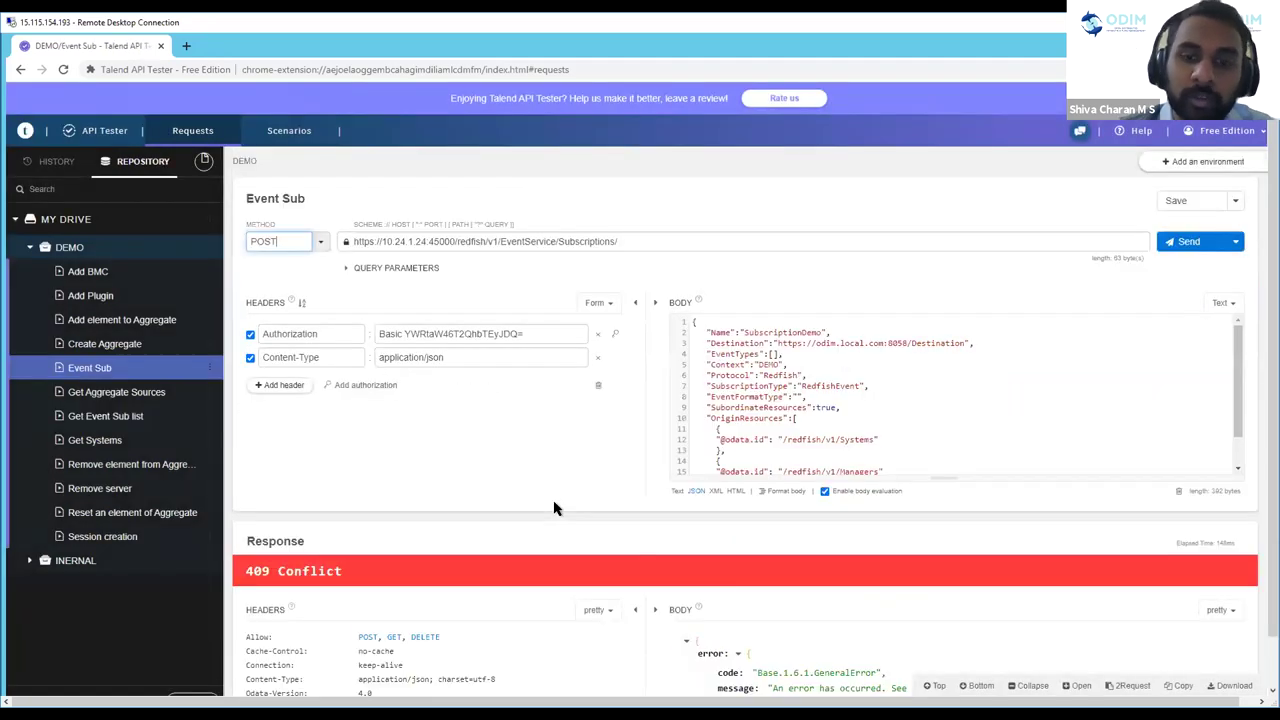
scroll(700, 545, "down", 2)
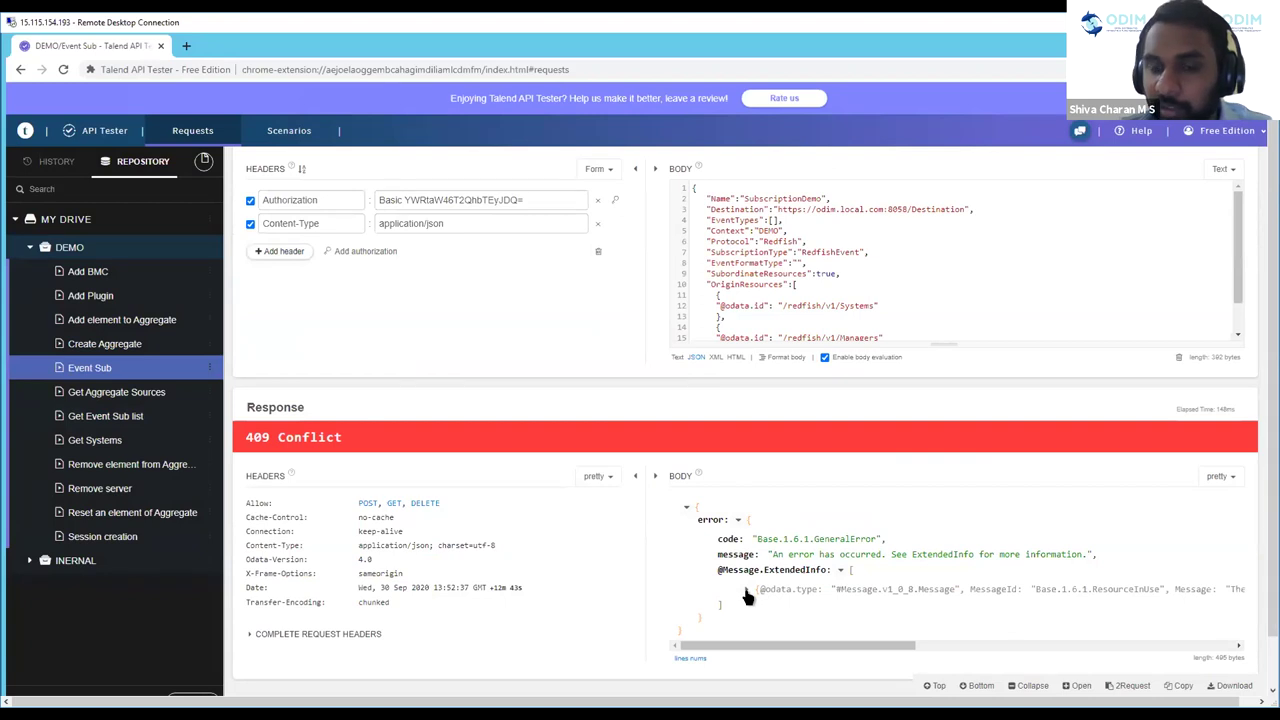
left_click(746, 591)
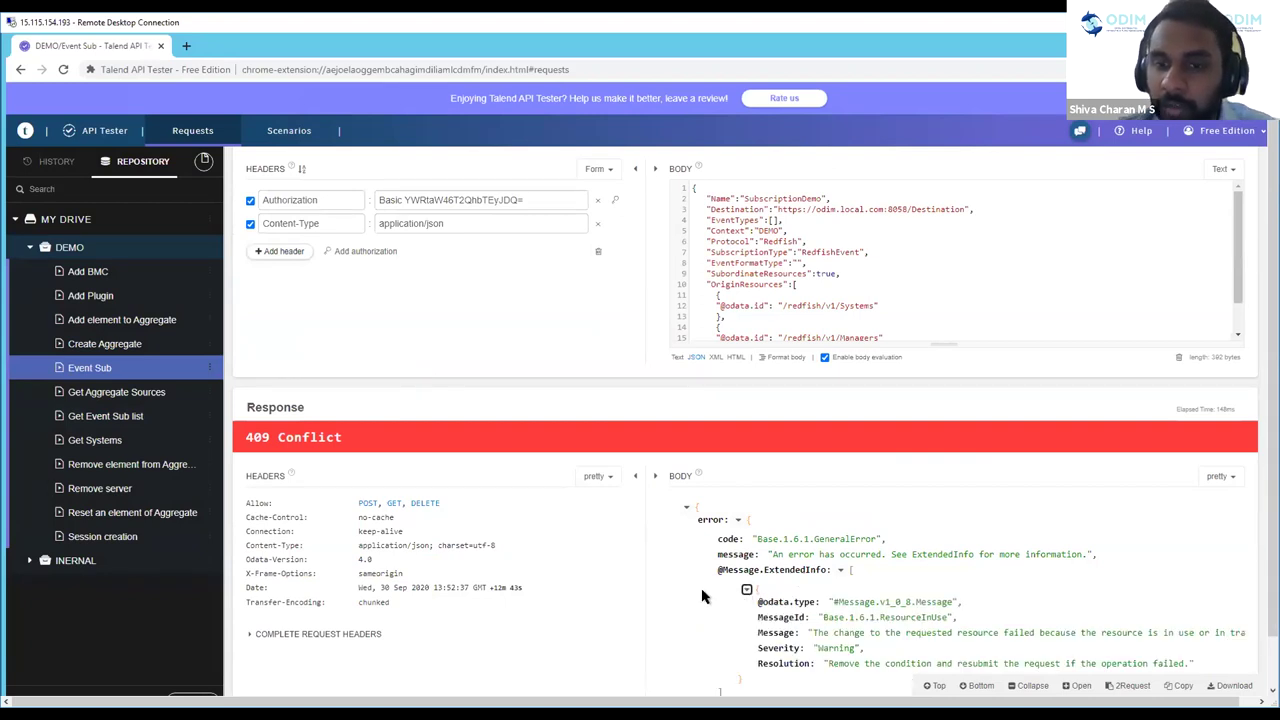
scroll(810, 580, "down", 1)
left_click_drag(818, 552, 928, 552)
left_click(617, 544)
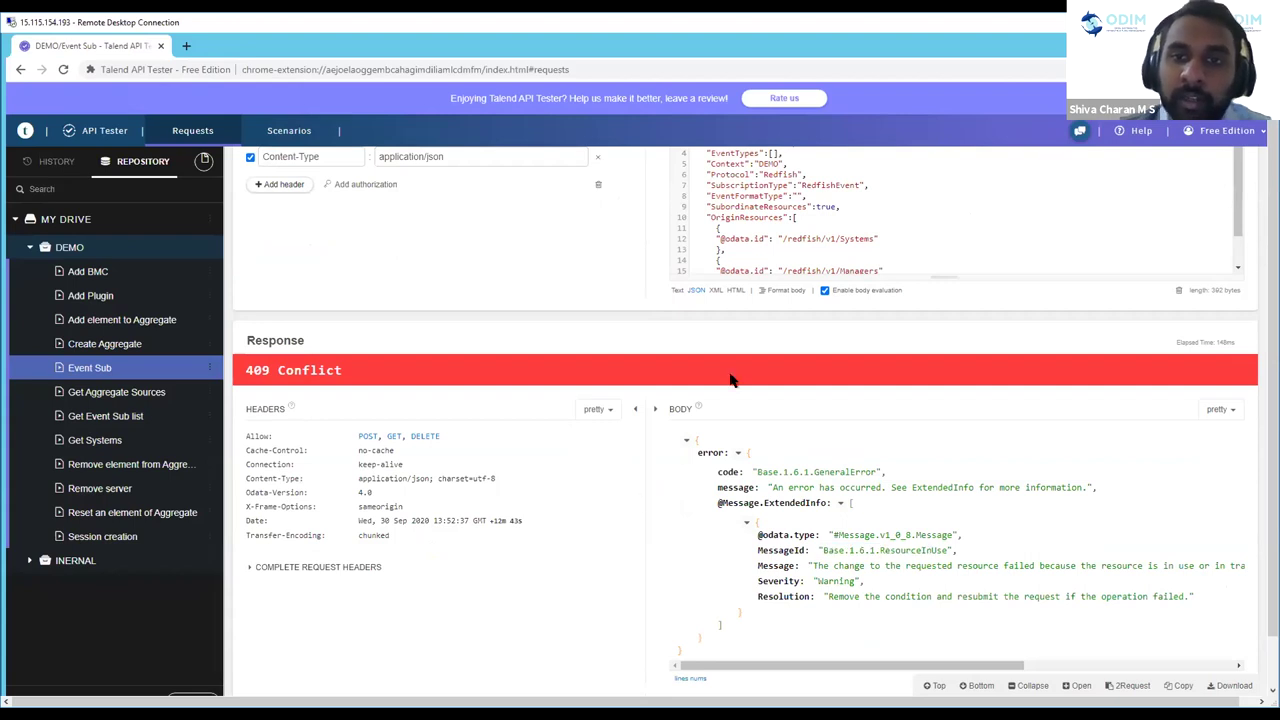
Step: Review the Destination entry in the Event Sub request body against the error response
scroll(936, 316, "up", 2)
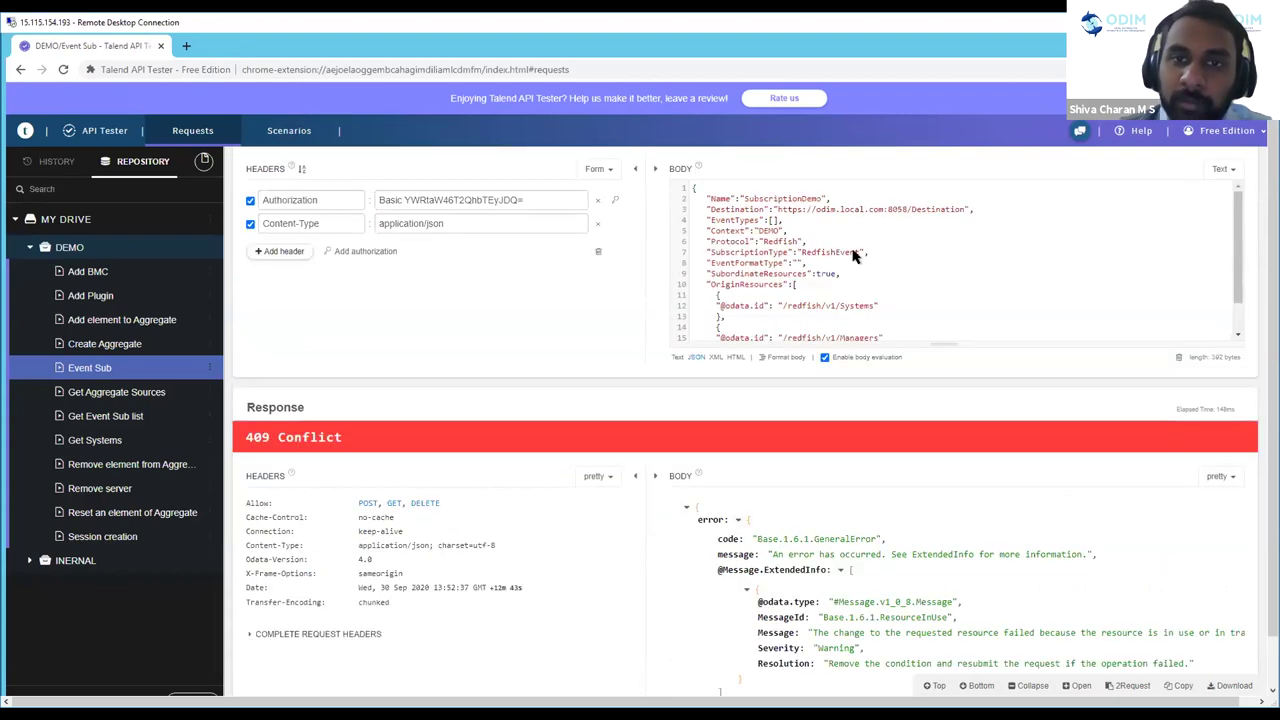
left_click_drag(816, 276, 706, 276)
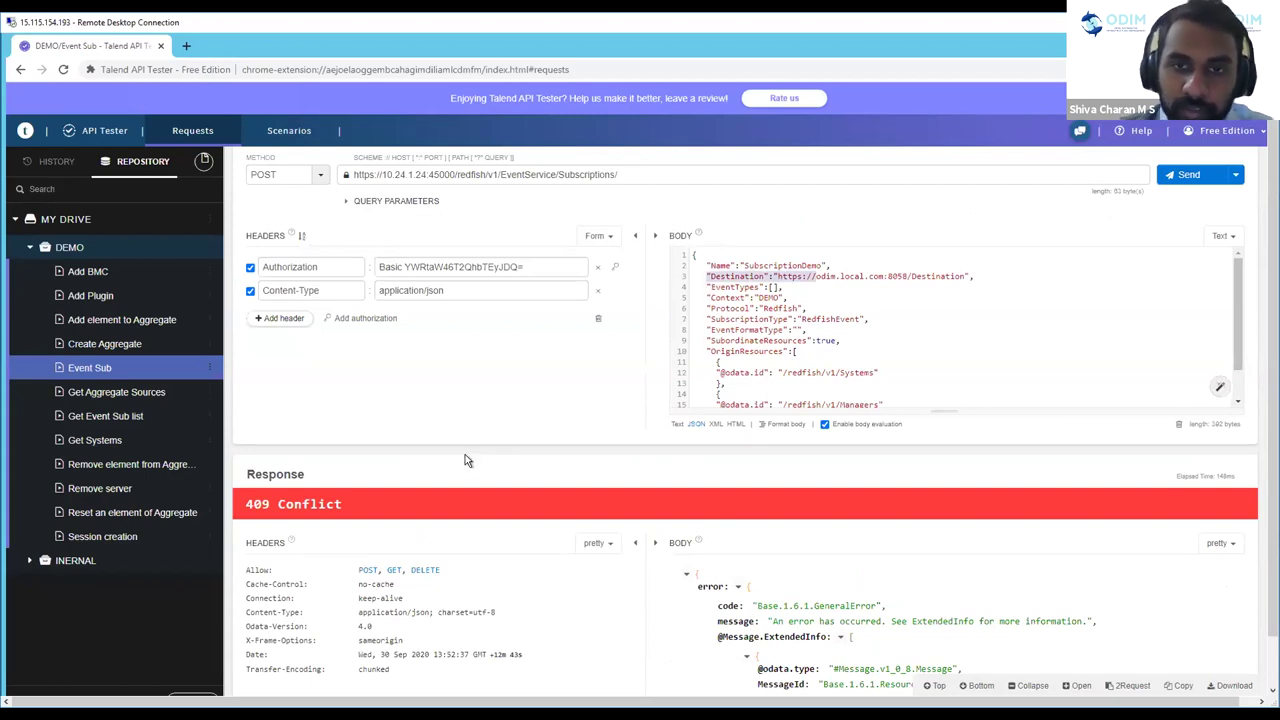
left_click(514, 417)
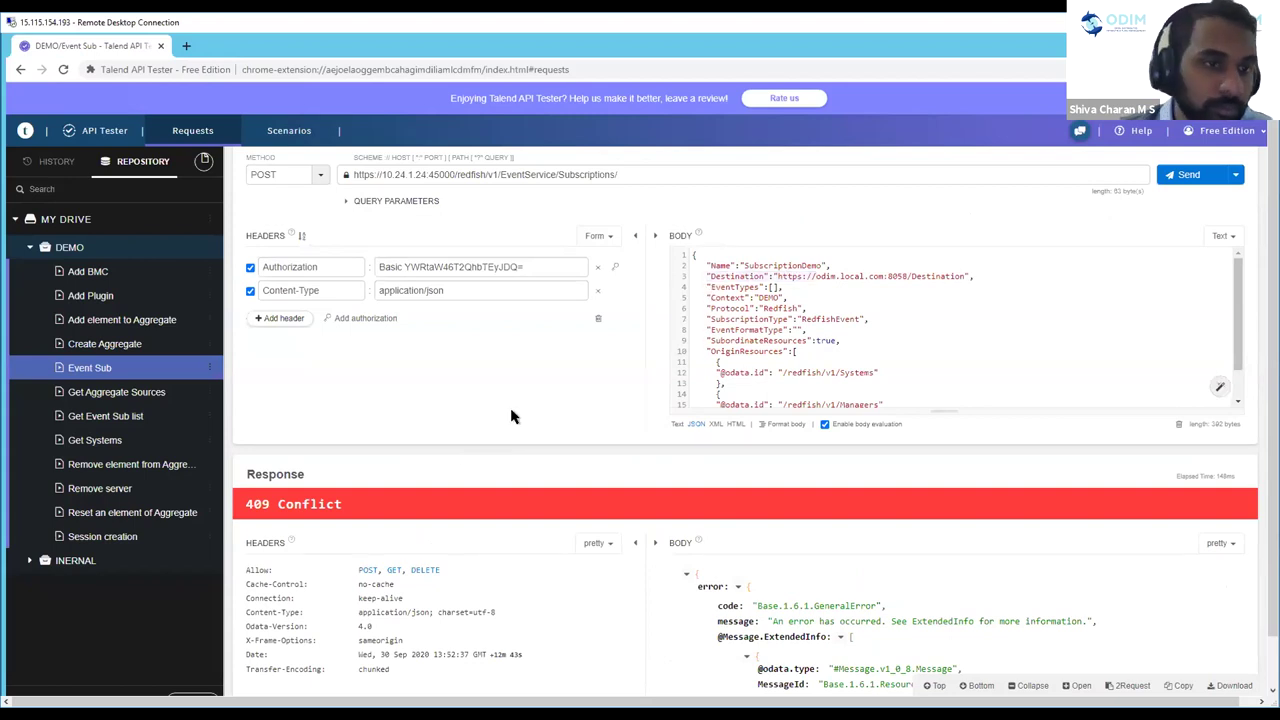
Step: Send the Get Aggregate Sources request to /redfish/v1/AggregationService/AggregationSources and examine the Members list in the response
left_click(122, 395)
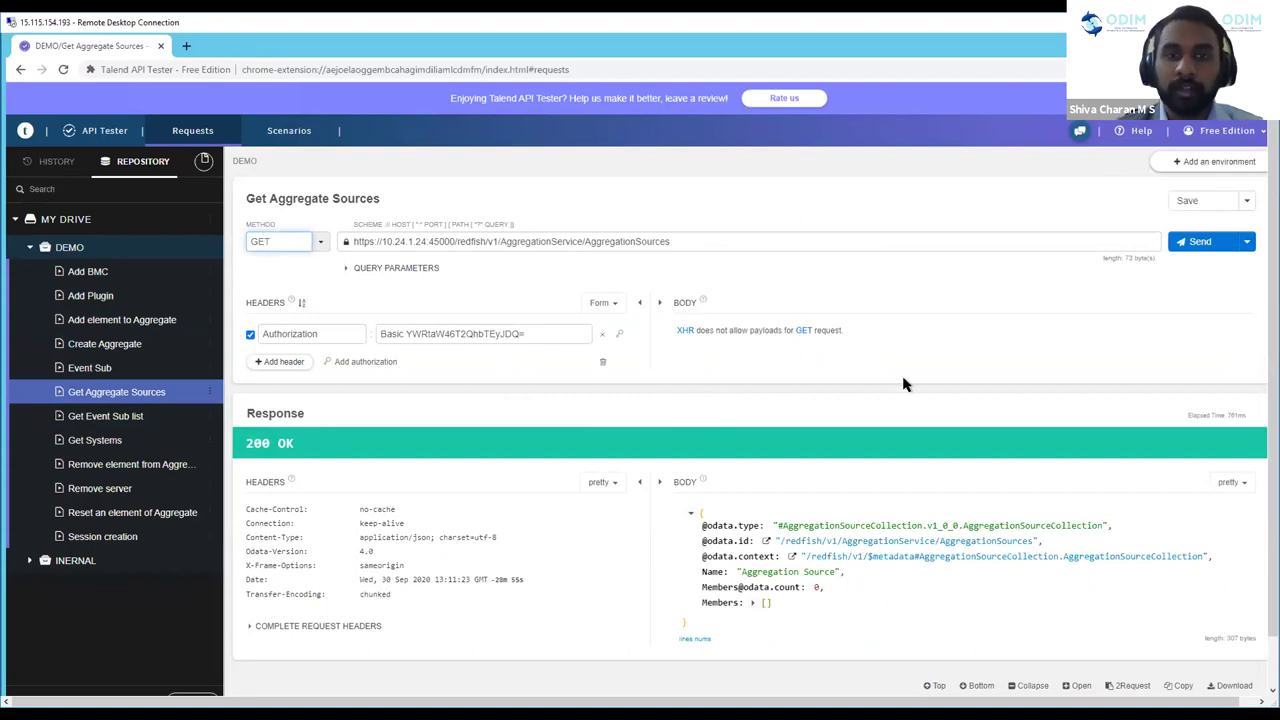
left_click(1192, 250)
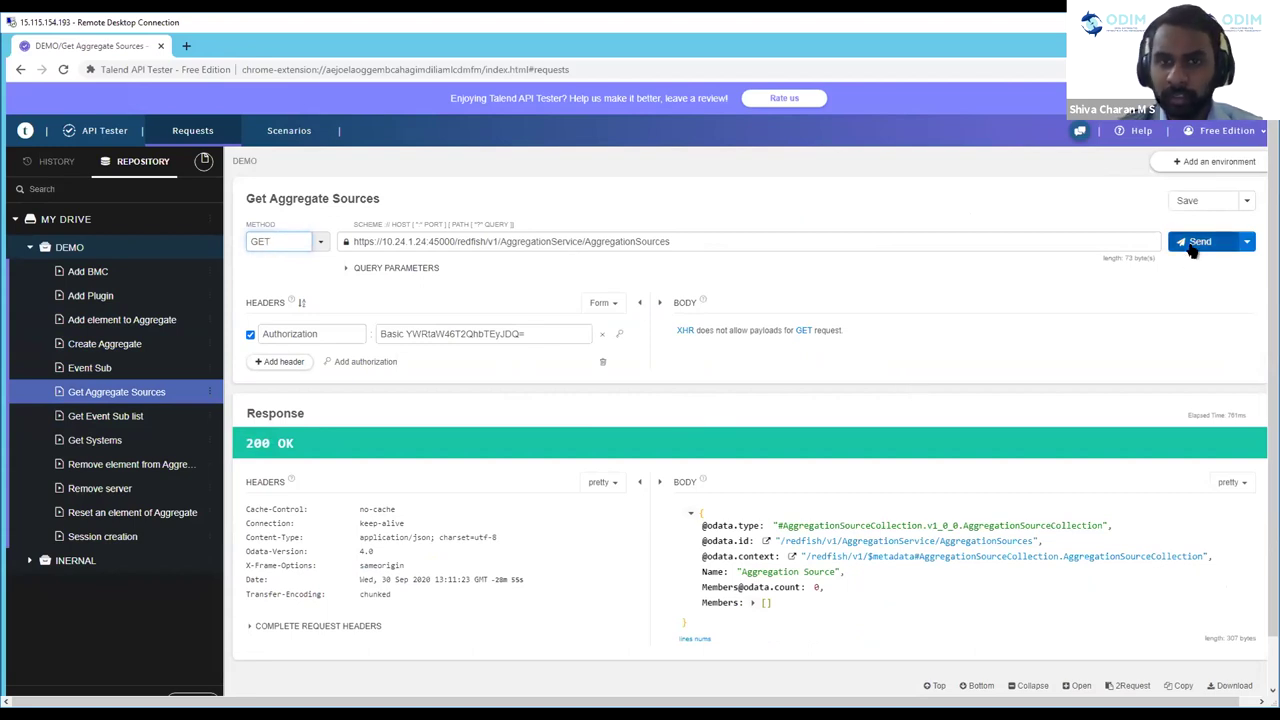
left_click_drag(669, 241, 508, 241)
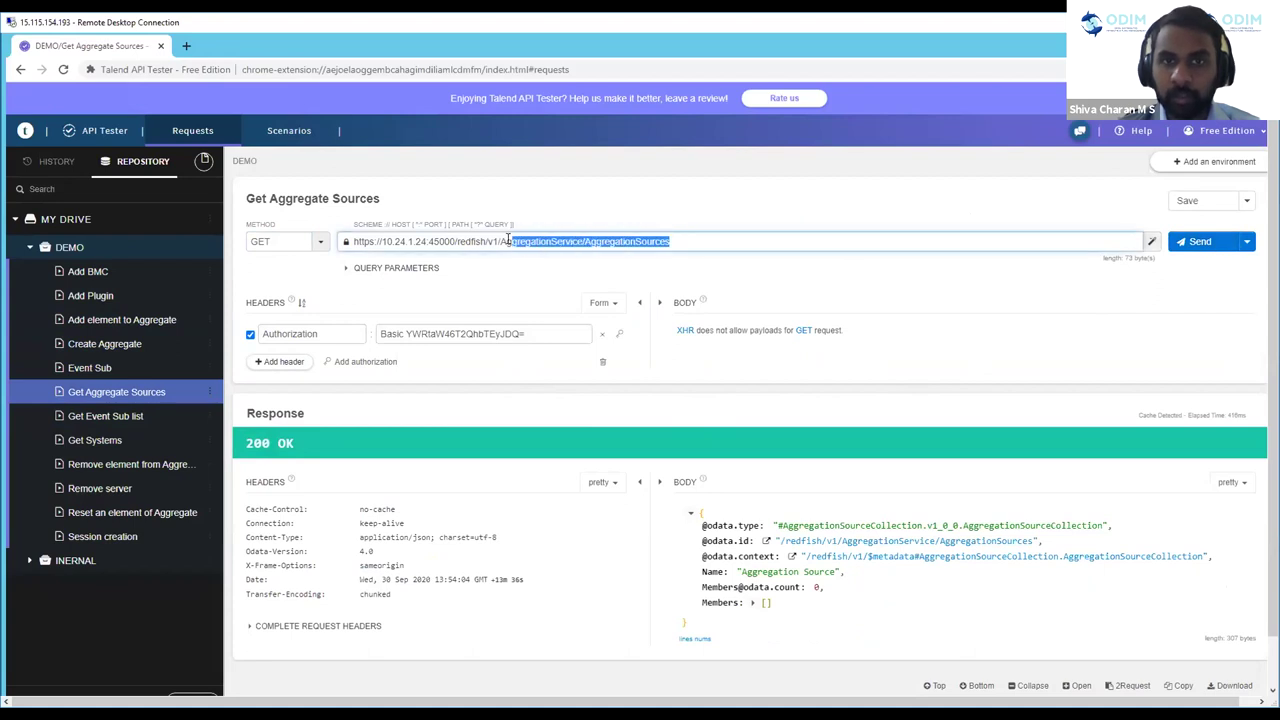
left_click(778, 610)
double_click(703, 600)
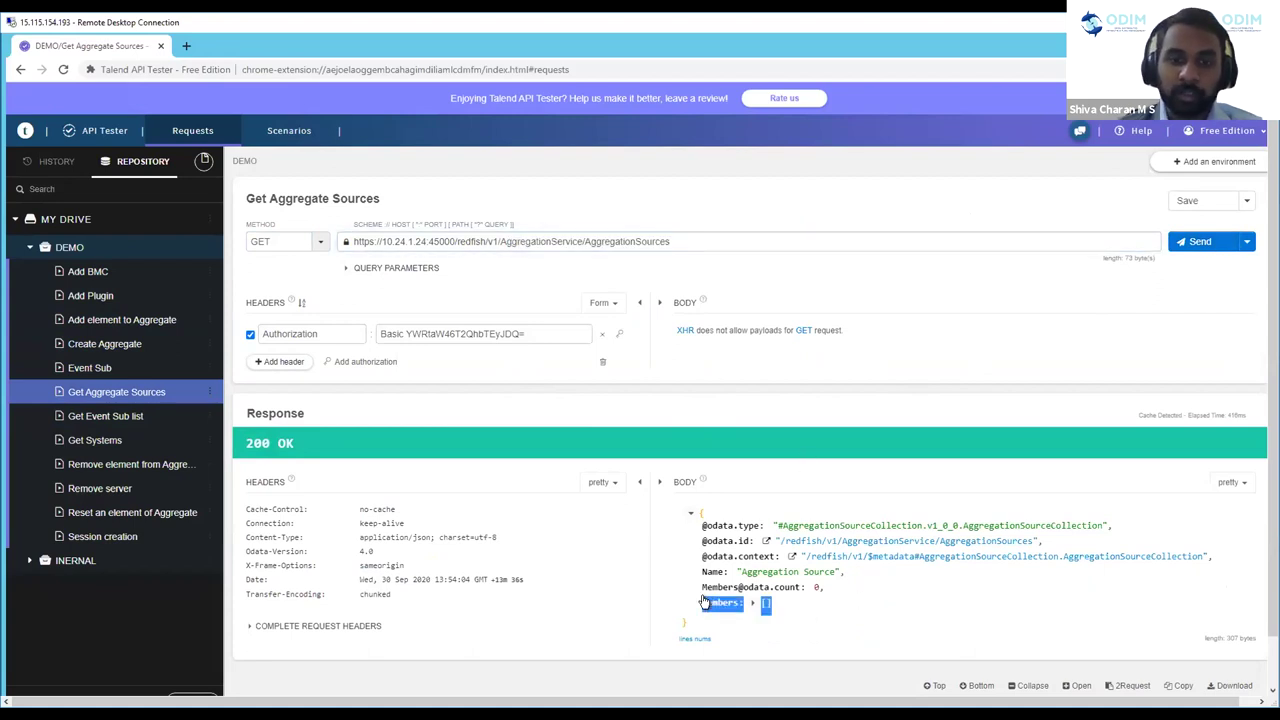
left_click(637, 573)
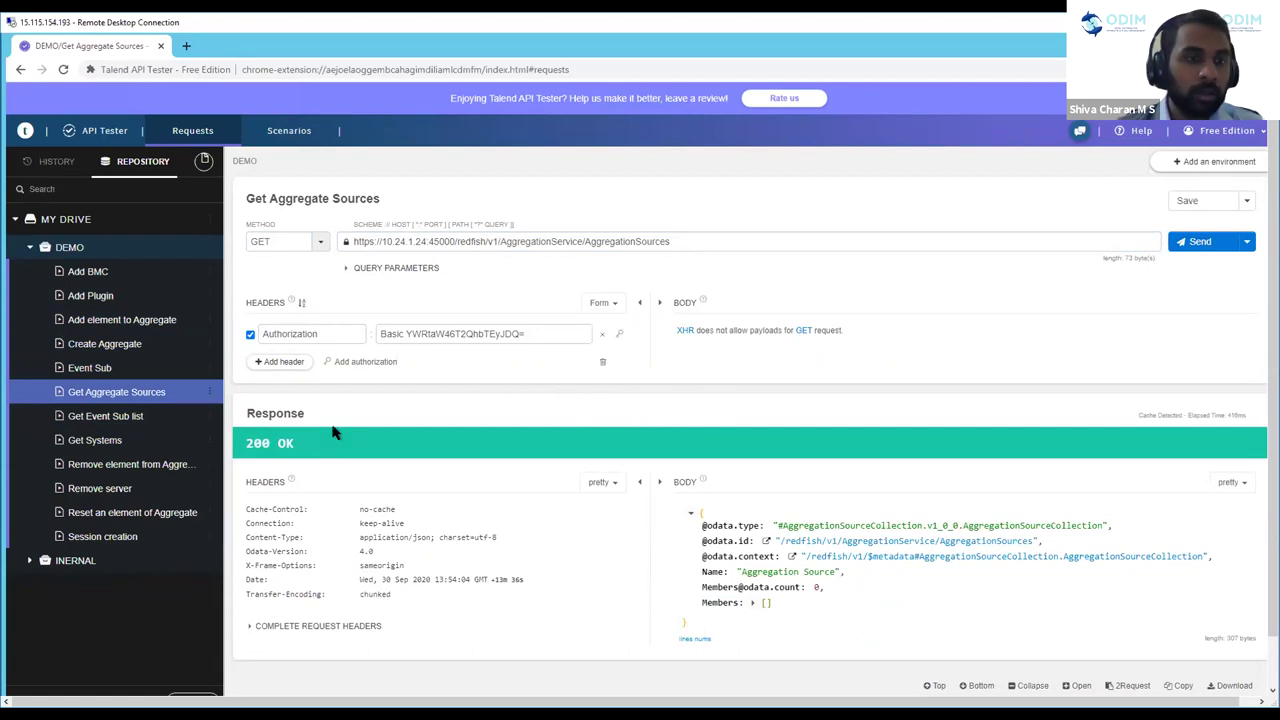
Step: Open the Add Plugin request and review its Authorization header and the HostName, UserName and Password entries in the body
left_click(78, 304)
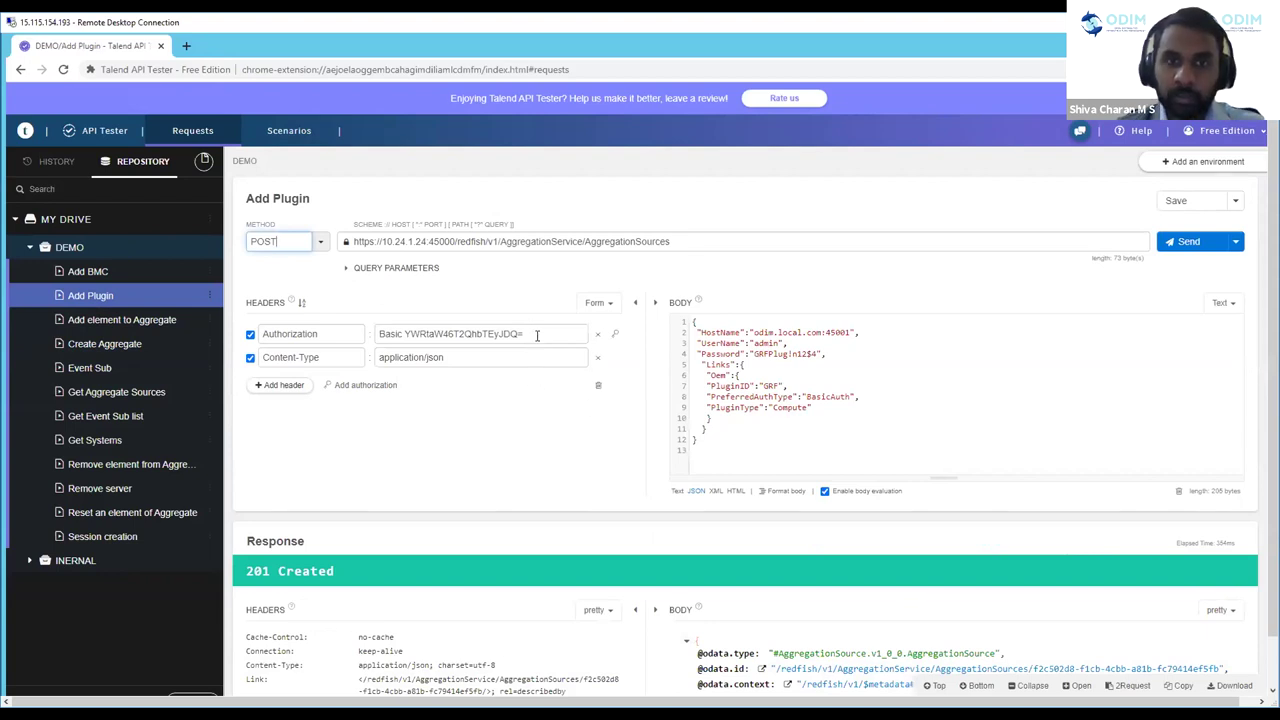
left_click(166, 293)
left_click(395, 333)
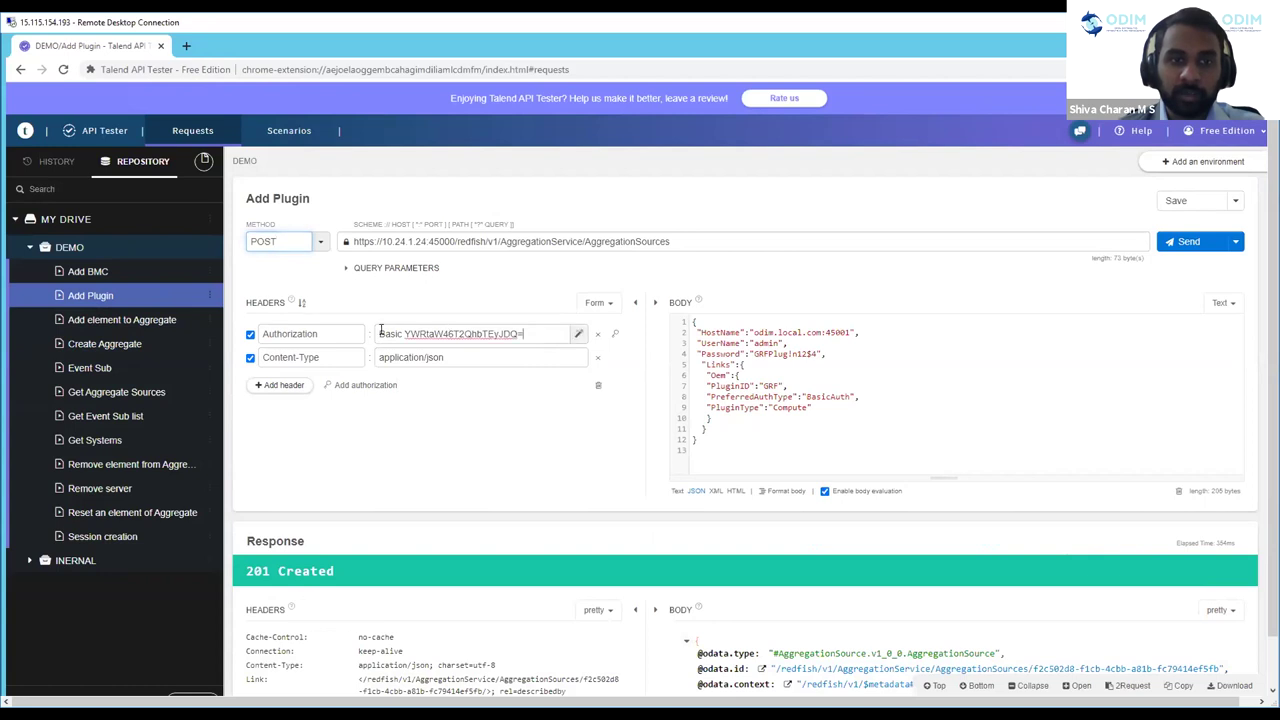
left_click(585, 438)
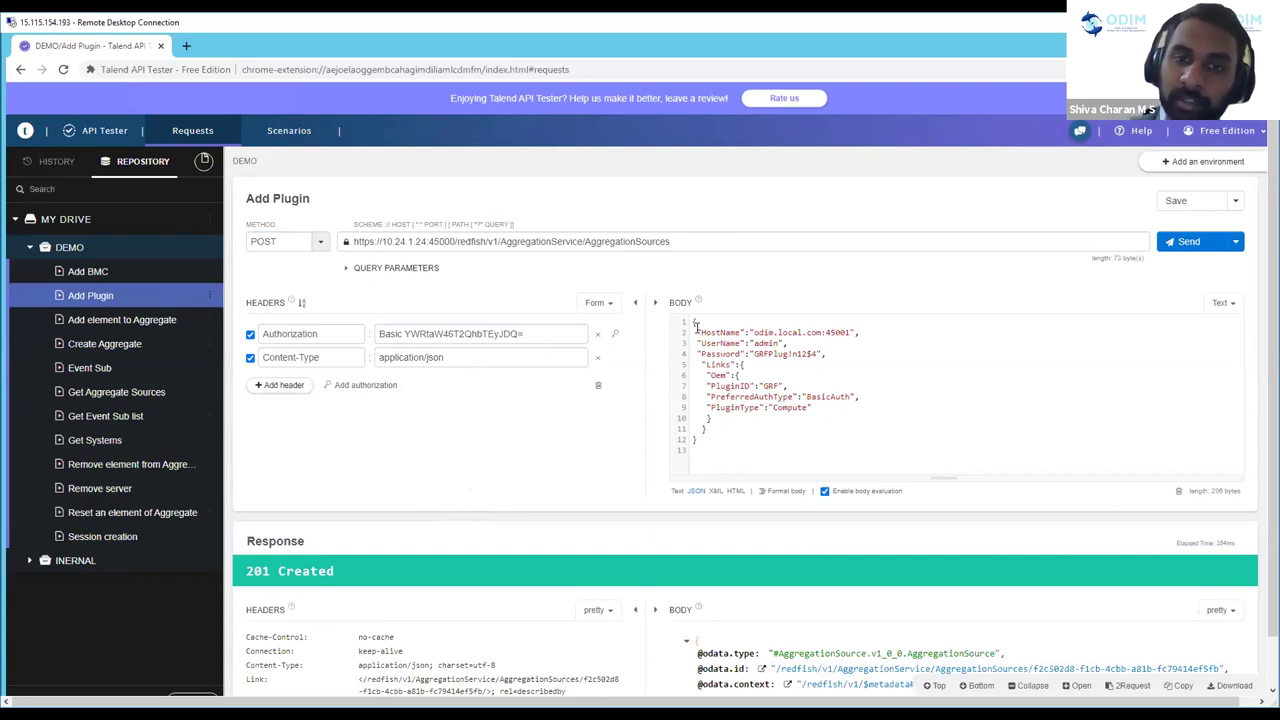
left_click_drag(697, 333, 833, 341)
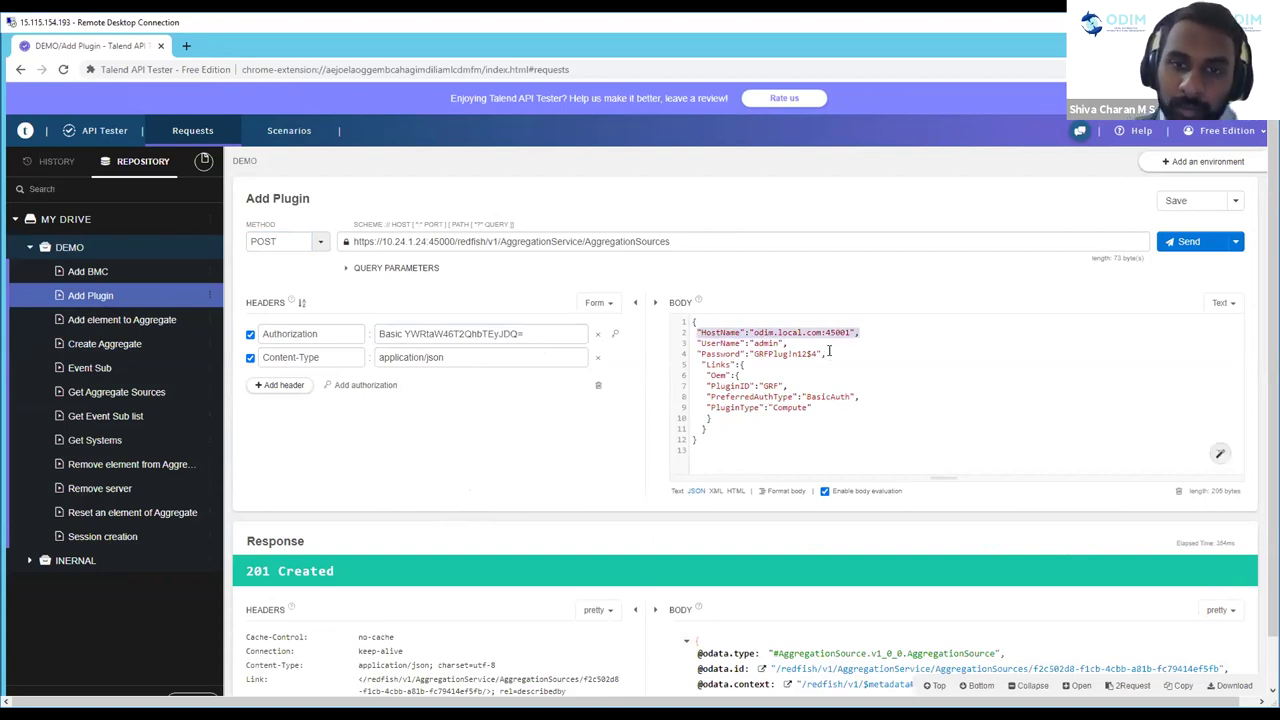
left_click_drag(699, 343, 697, 351)
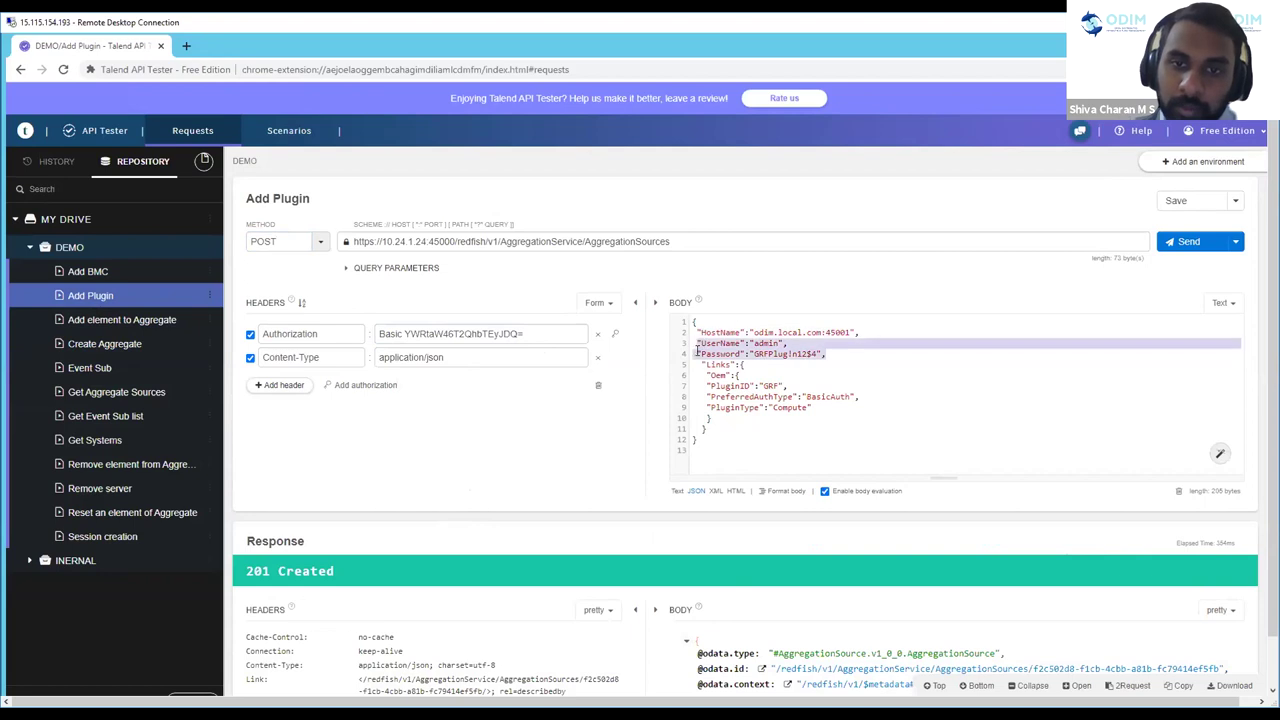
left_click(787, 386)
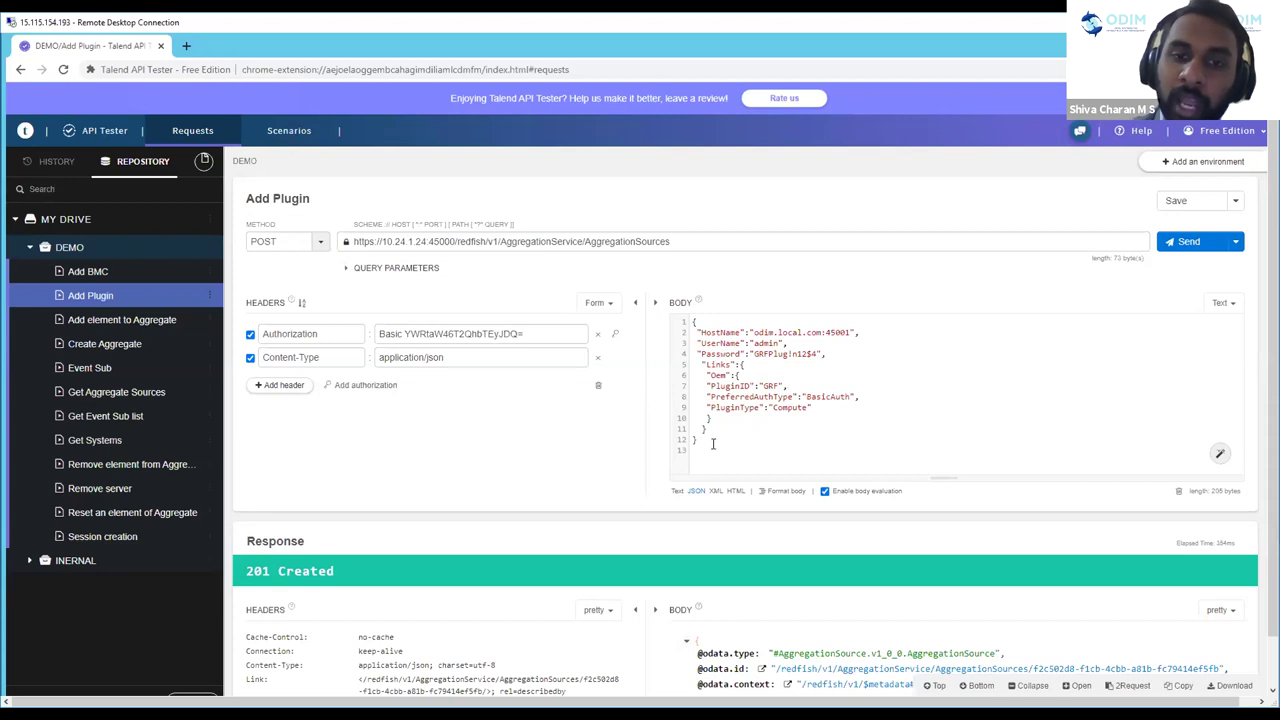
Step: Examine the Links Oem entries in the Add Plugin request body, especially PluginID and PreferredAuthType
left_click_drag(712, 448, 692, 320)
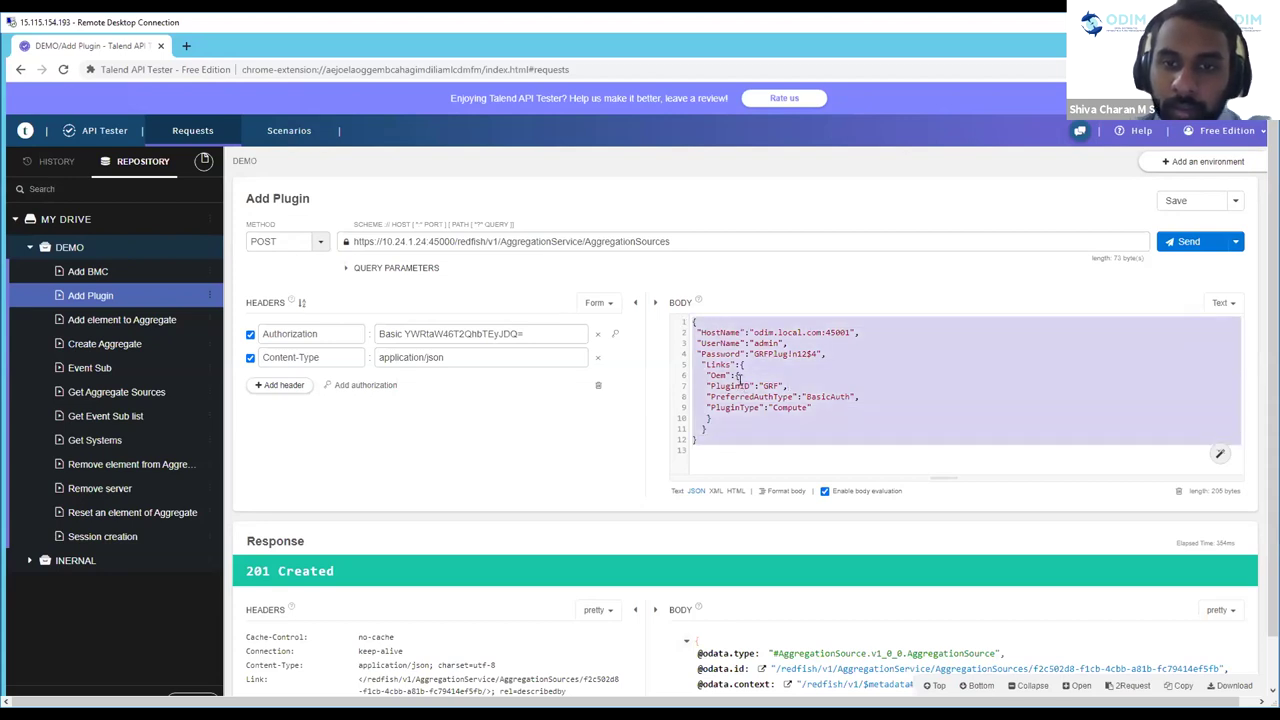
left_click(739, 382)
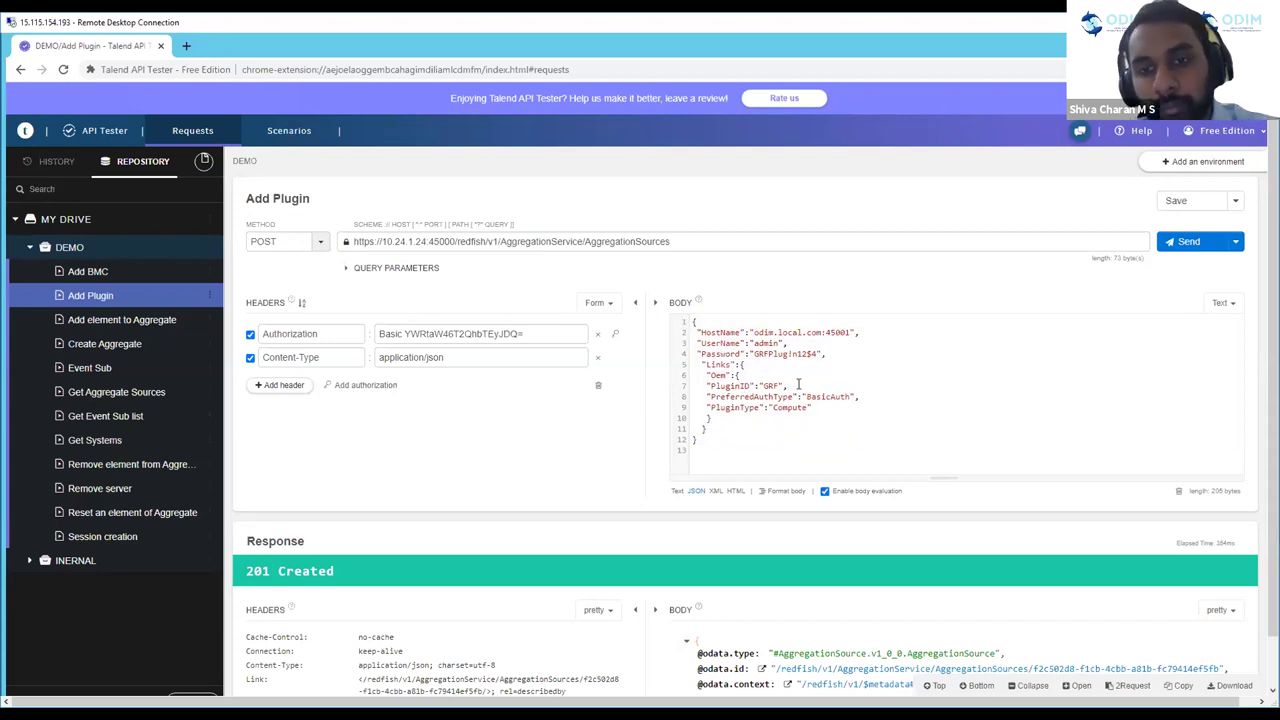
double_click(728, 385)
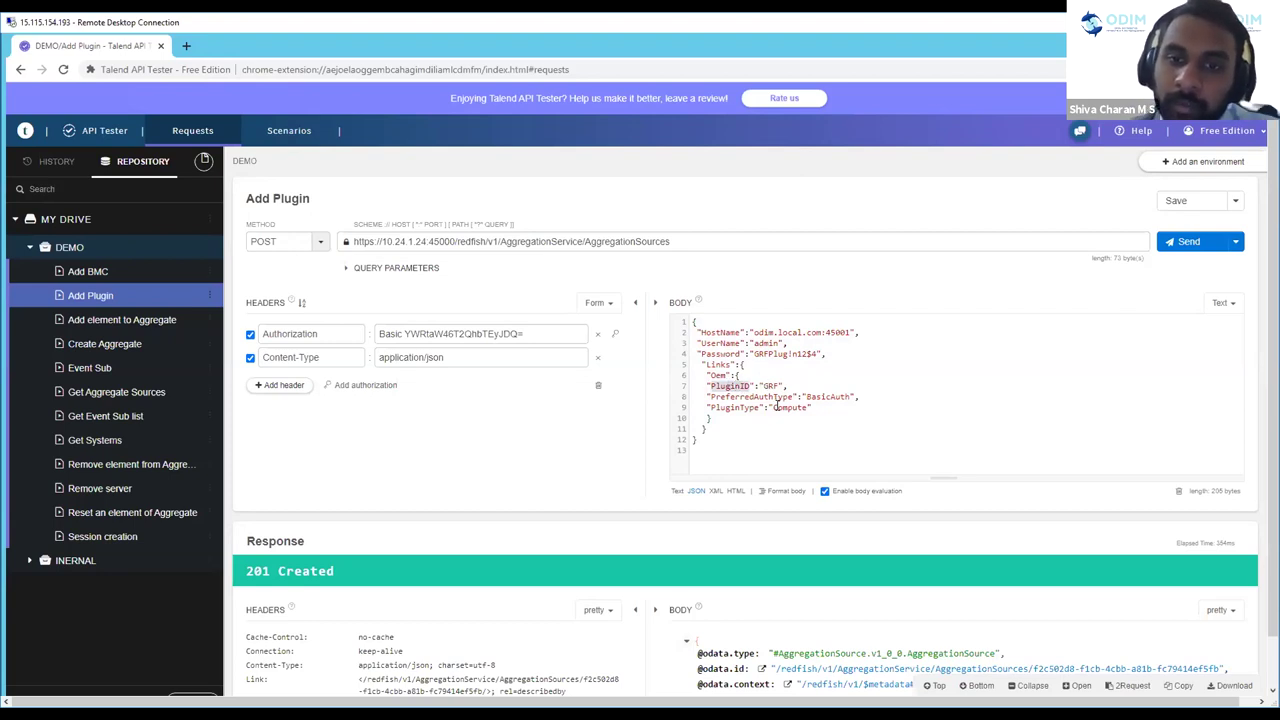
double_click(777, 407)
double_click(729, 385)
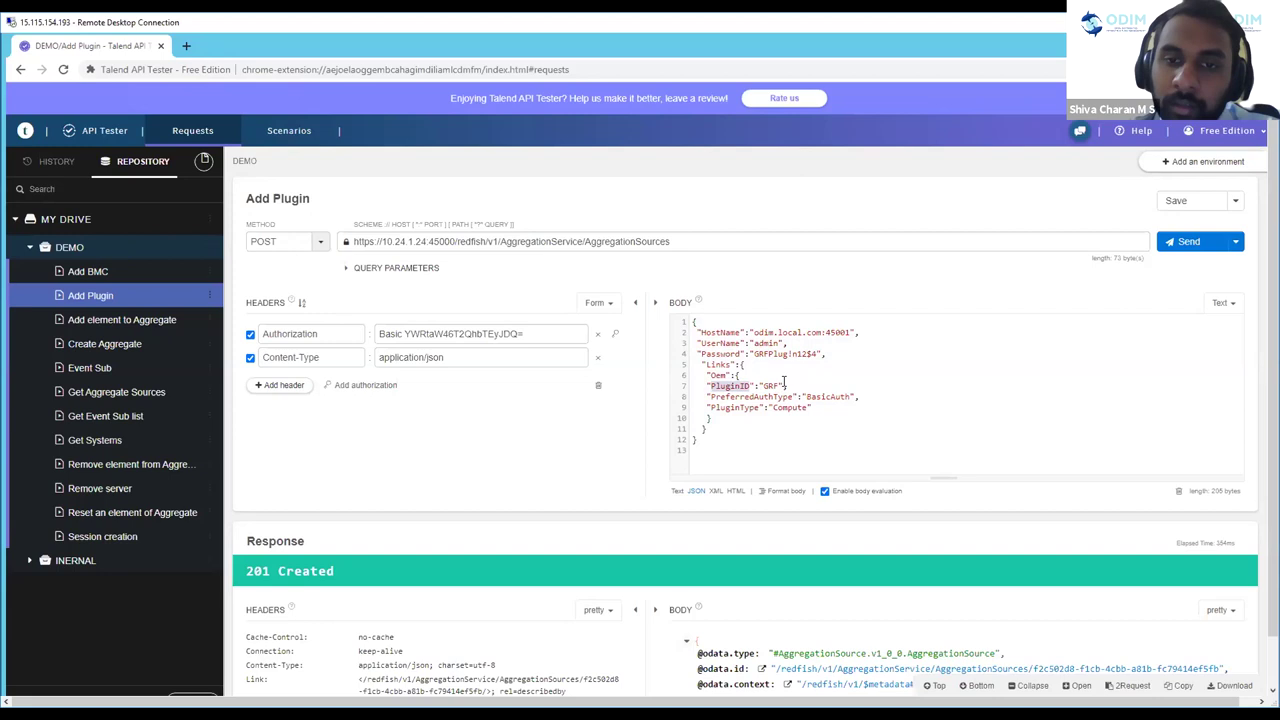
left_click_drag(788, 386, 710, 386)
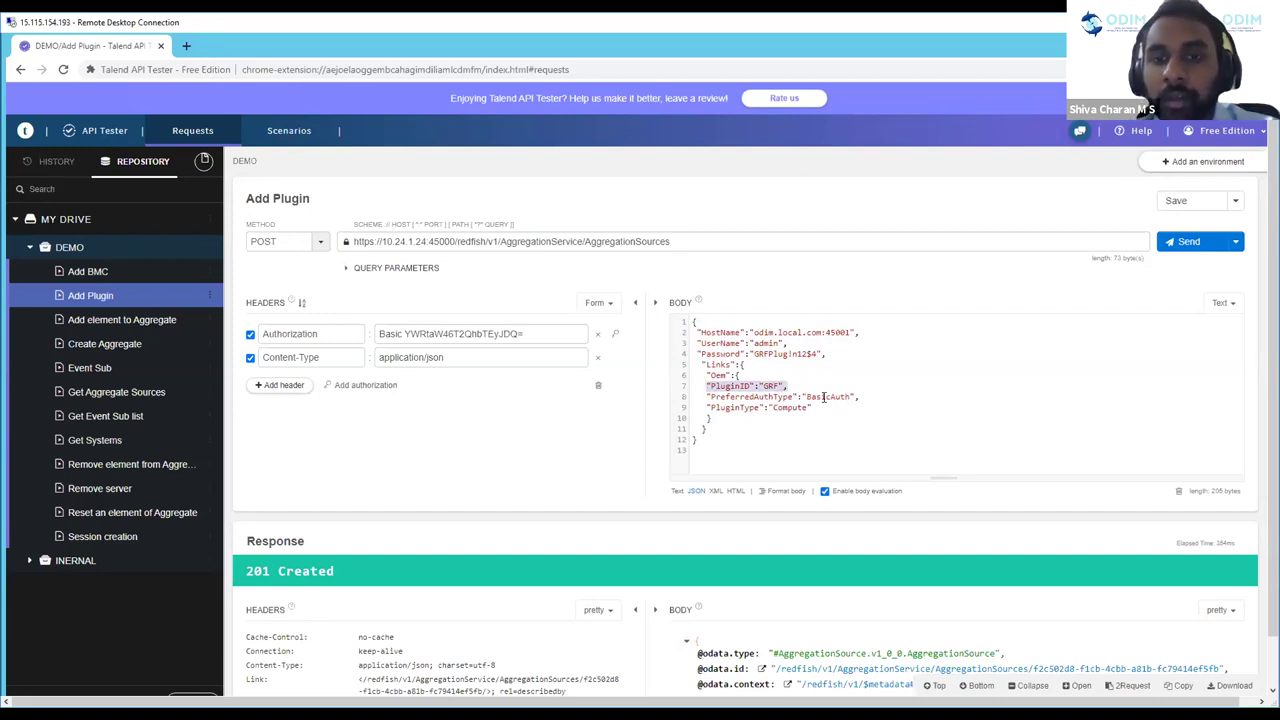
double_click(823, 397)
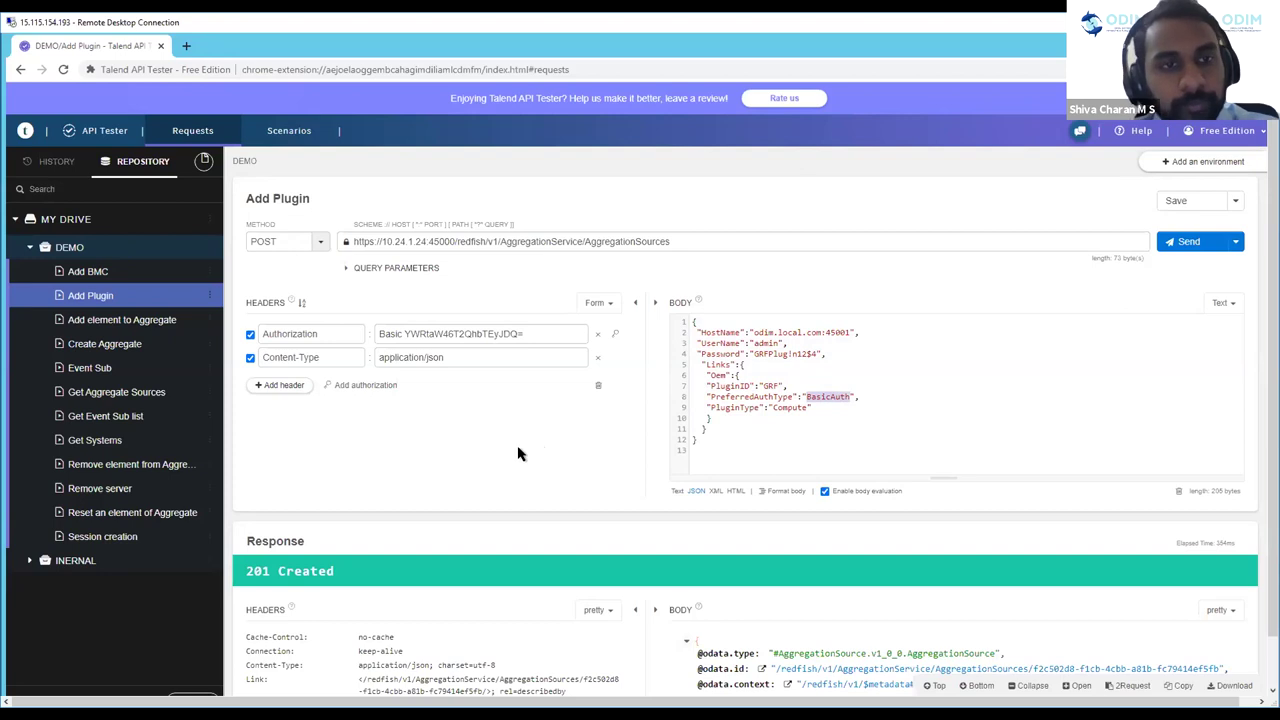
left_click(1174, 245)
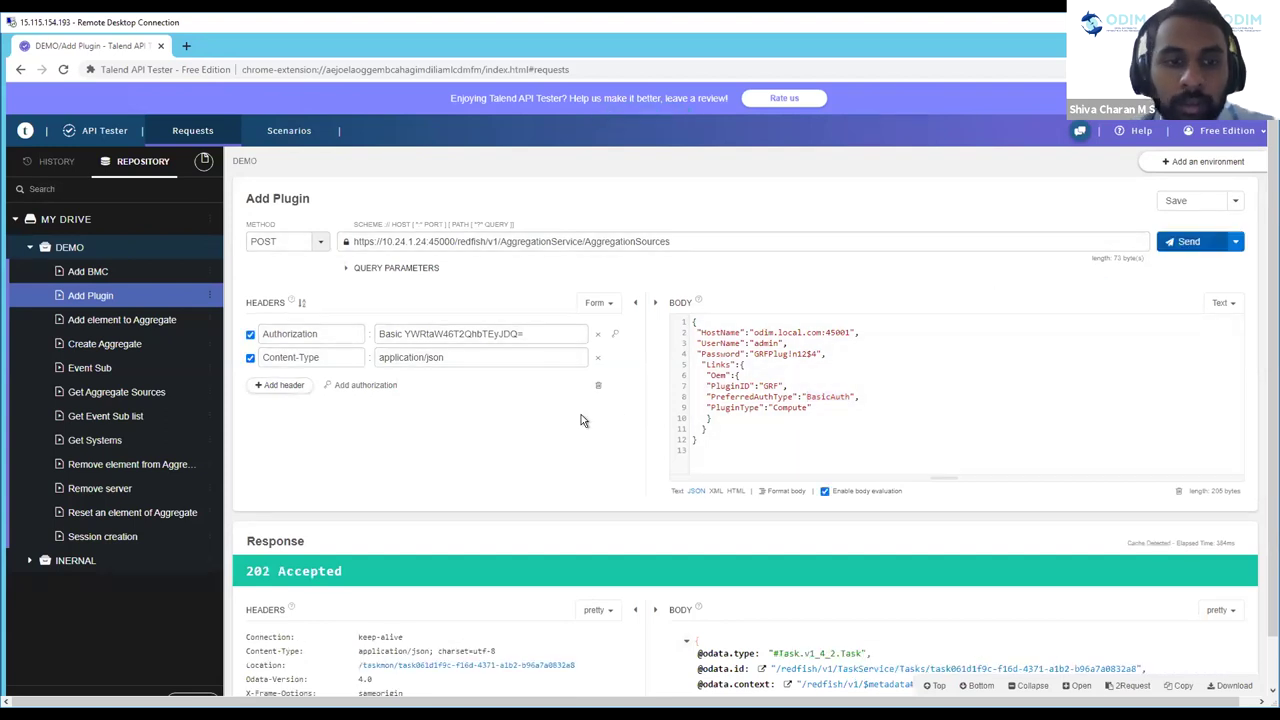
scroll(600, 440, "down", 1)
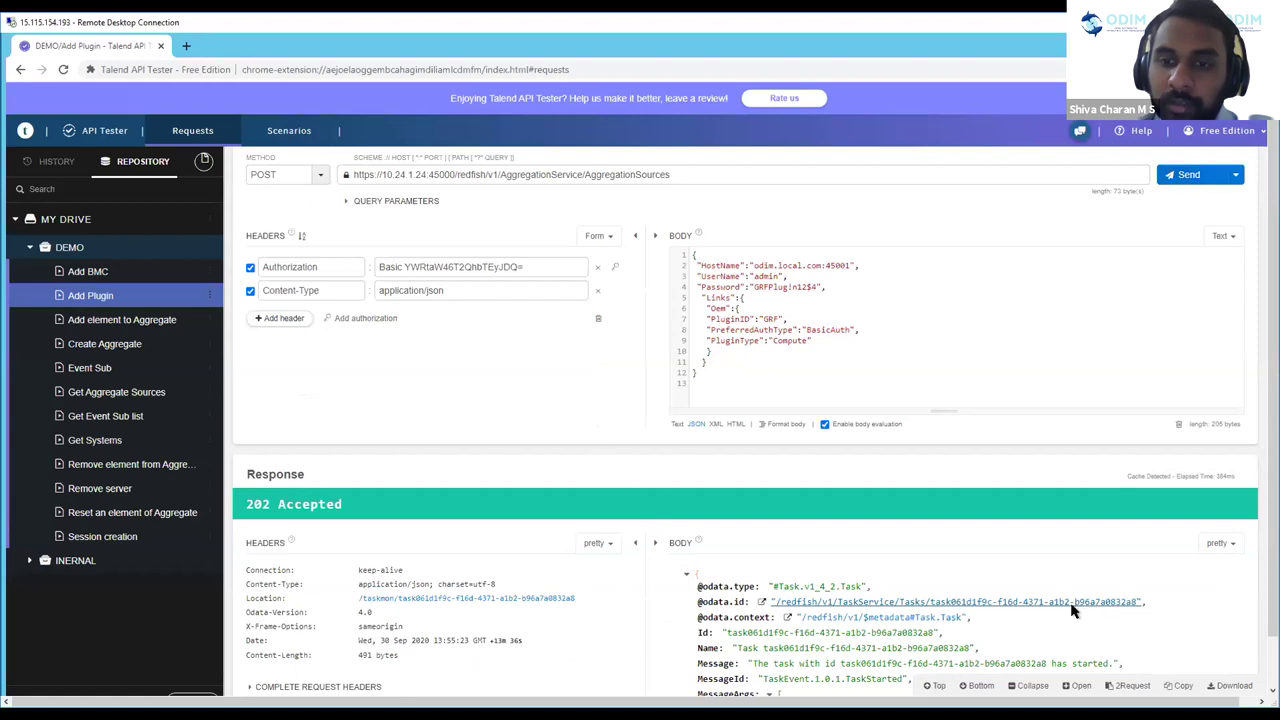
left_click(1000, 601)
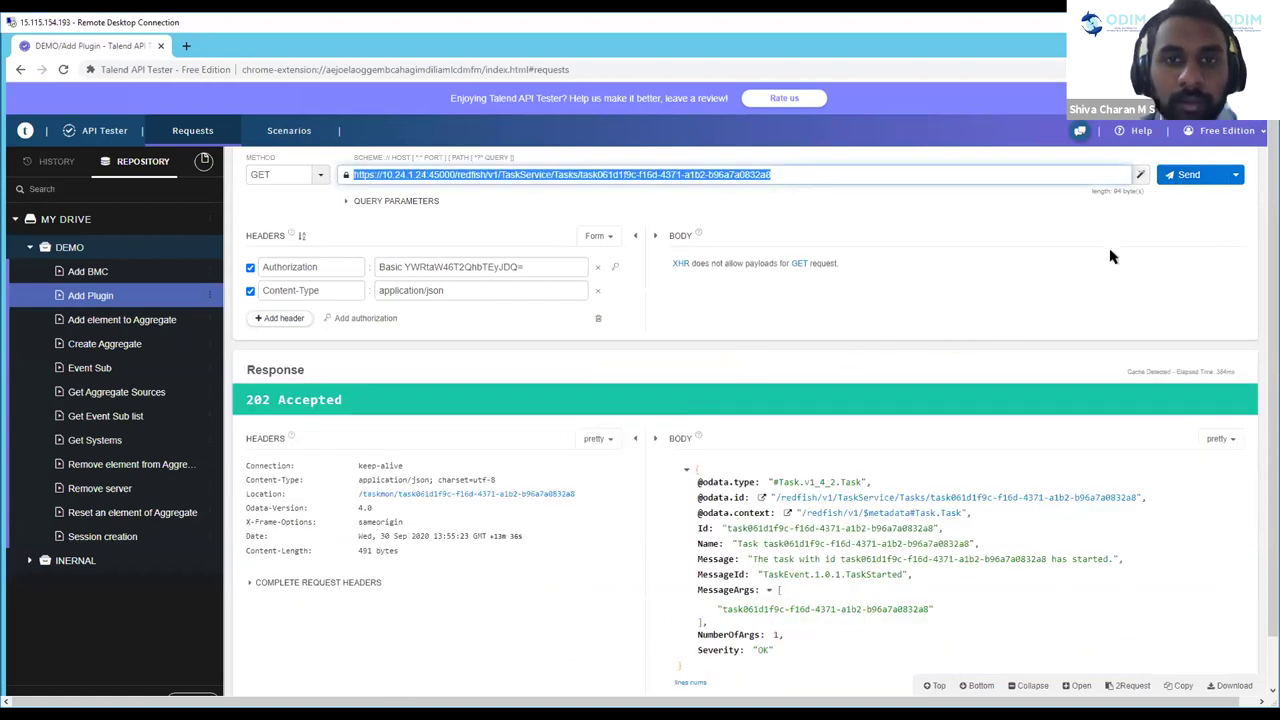
left_click(1180, 175)
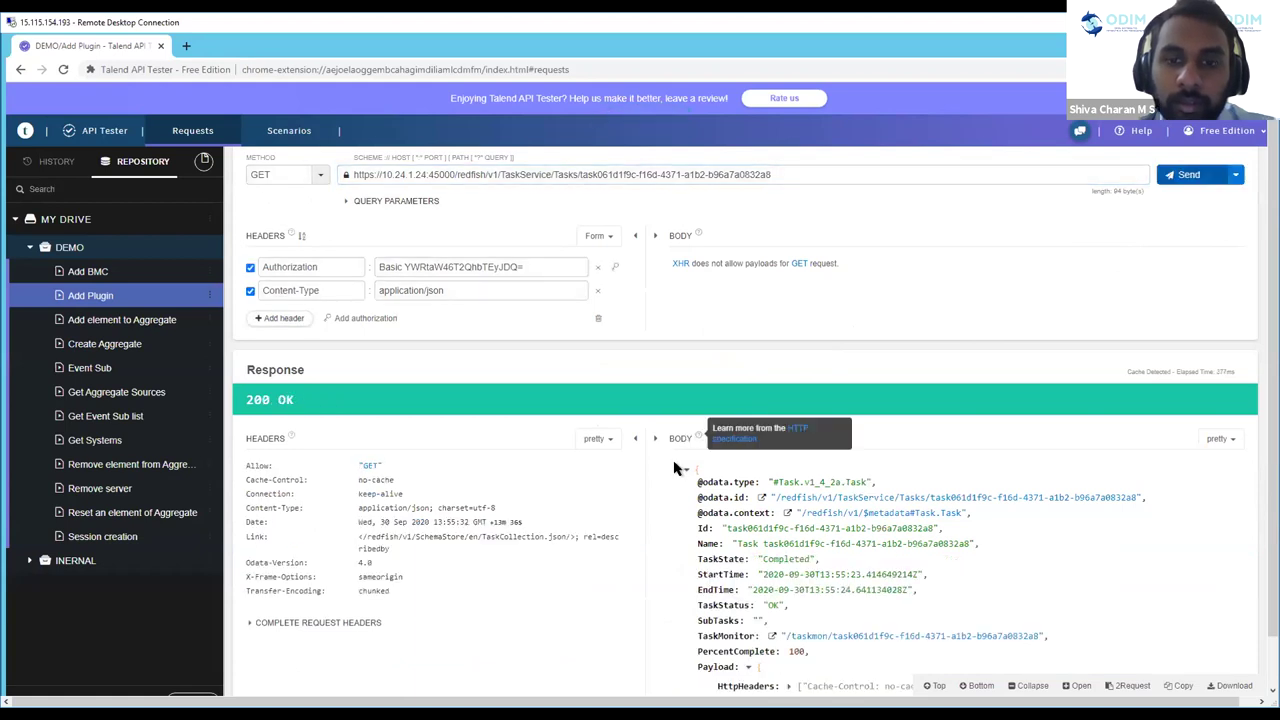
Step: Examine the PercentComplete value and the Payload section in the task response
scroll(708, 470, "down", 3)
left_click_drag(806, 518, 698, 518)
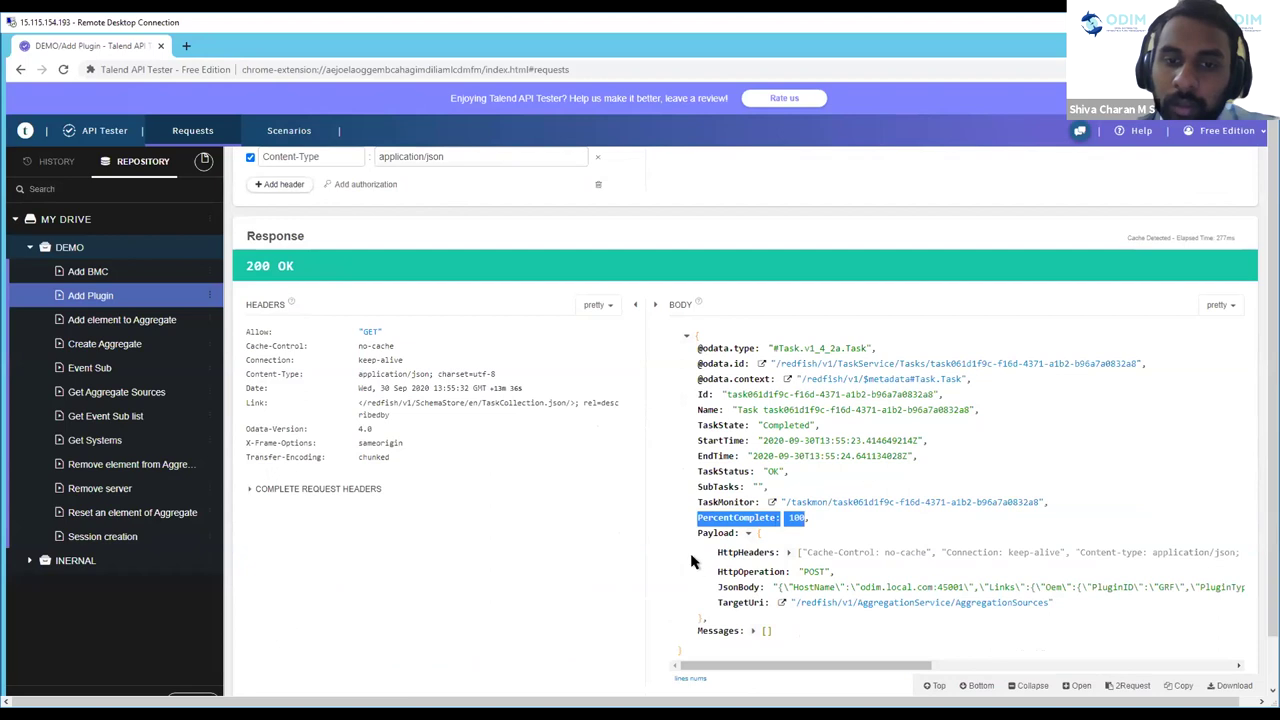
left_click_drag(720, 617, 690, 532)
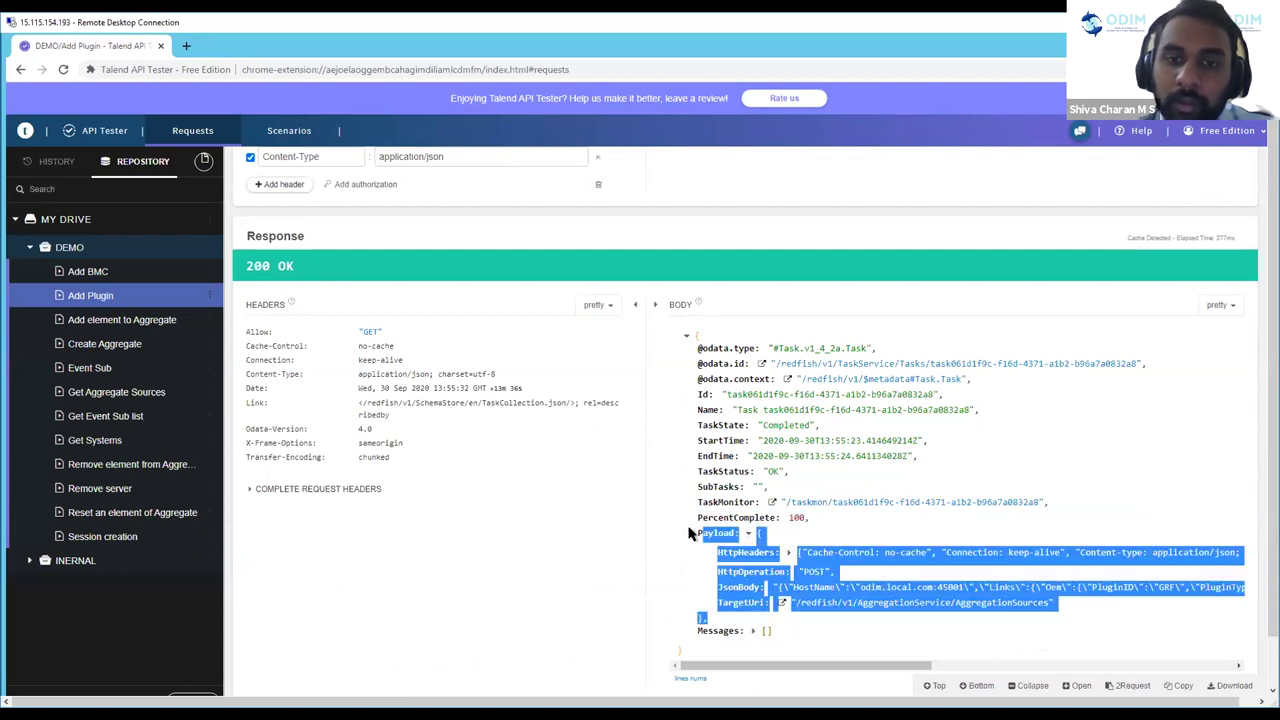
Step: Query the task's TaskMonitor link and examine the response status, PluginID and remaining plugin details
scroll(886, 471, "up", 2)
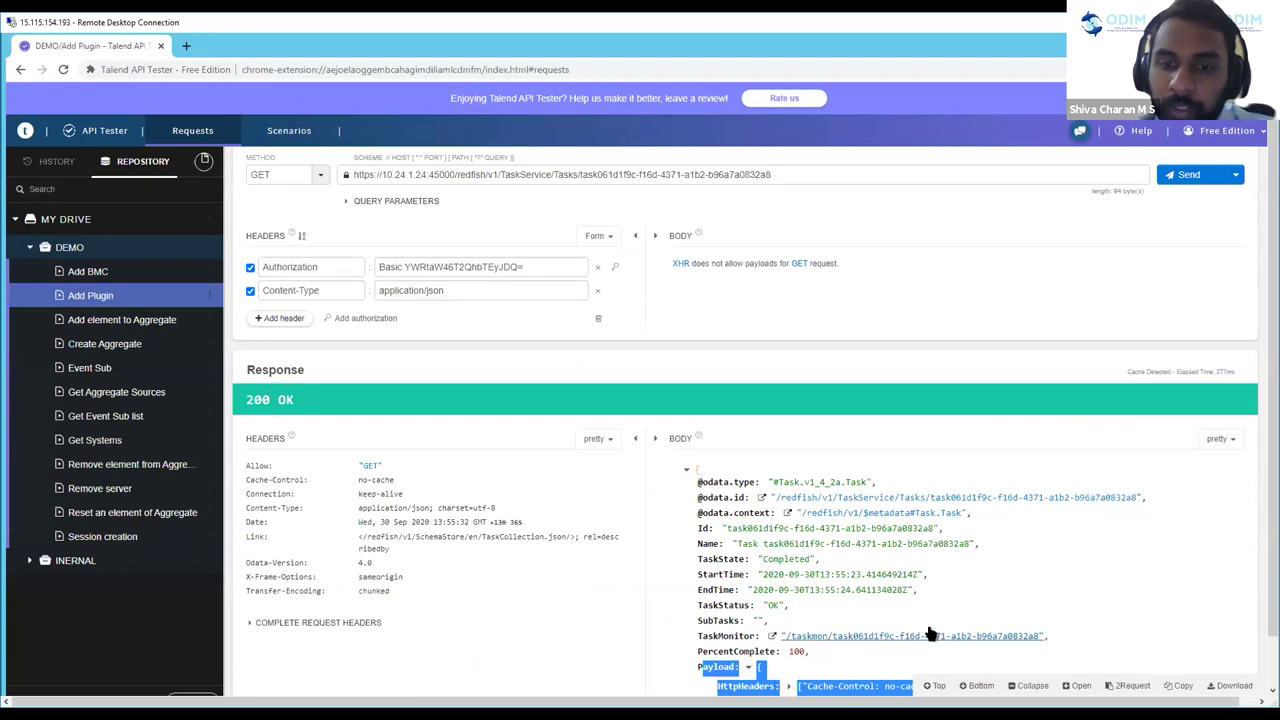
left_click(930, 635)
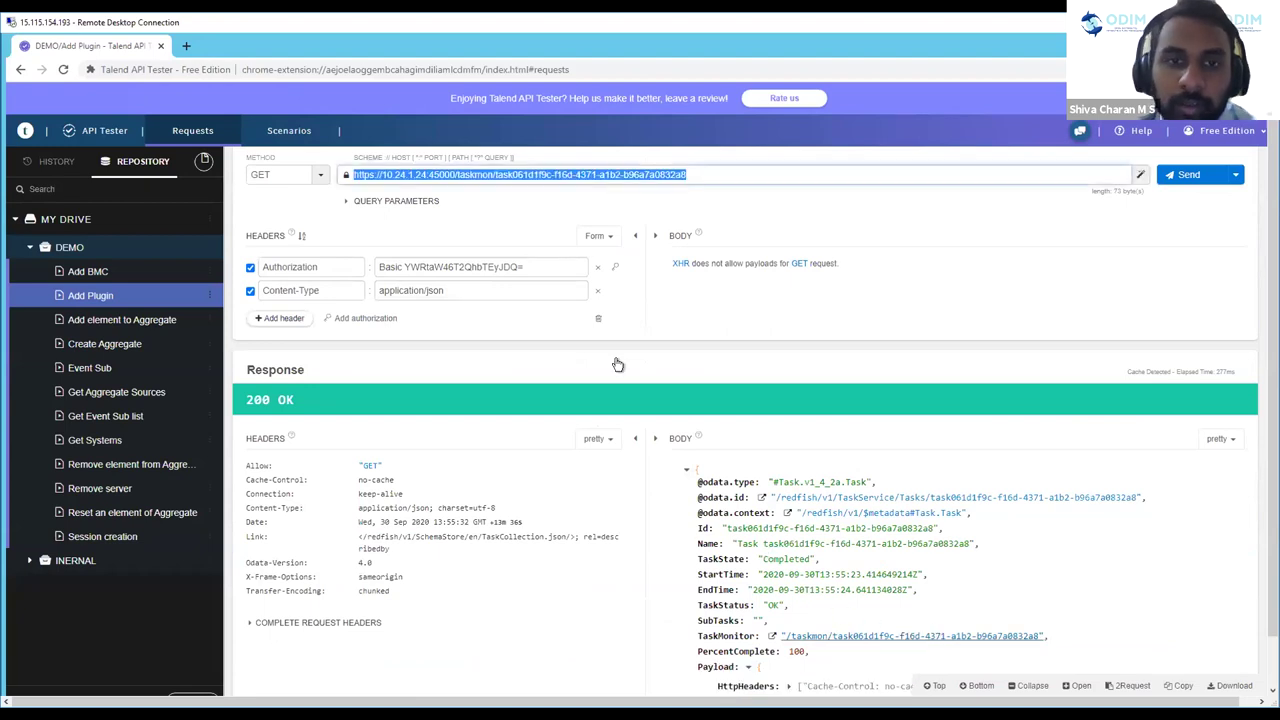
left_click(1185, 175)
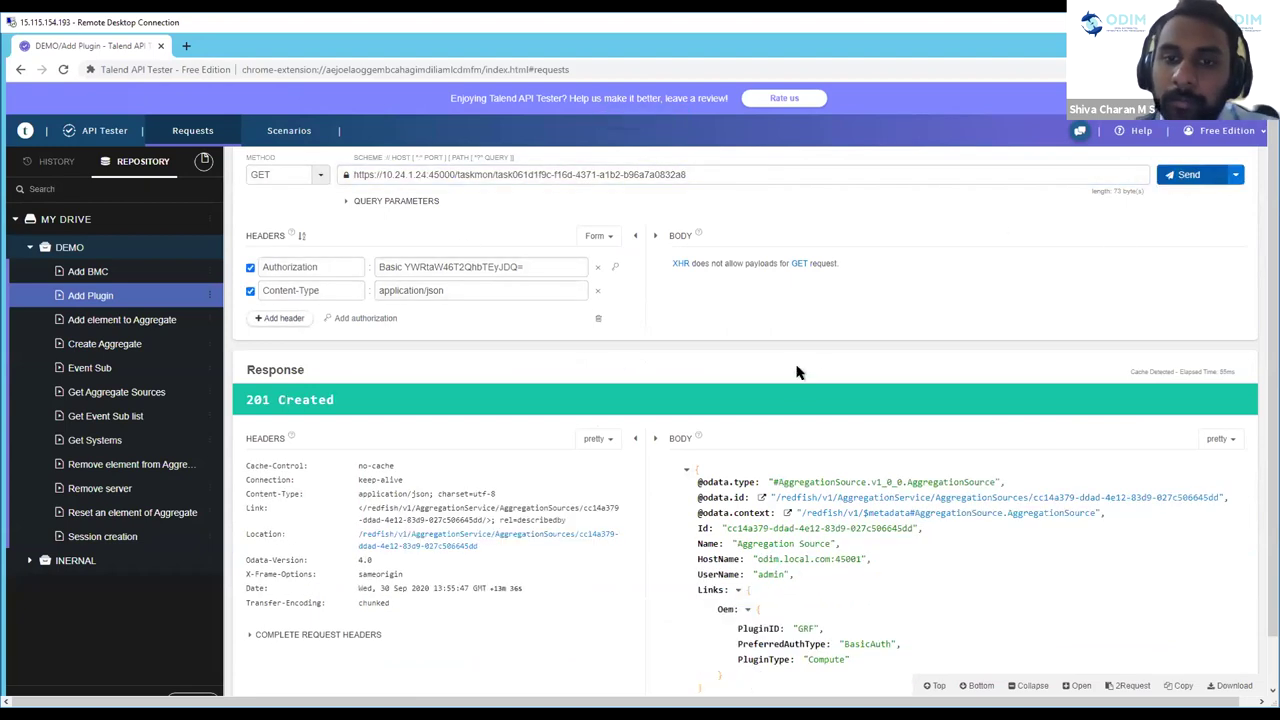
scroll(760, 448, "down", 1)
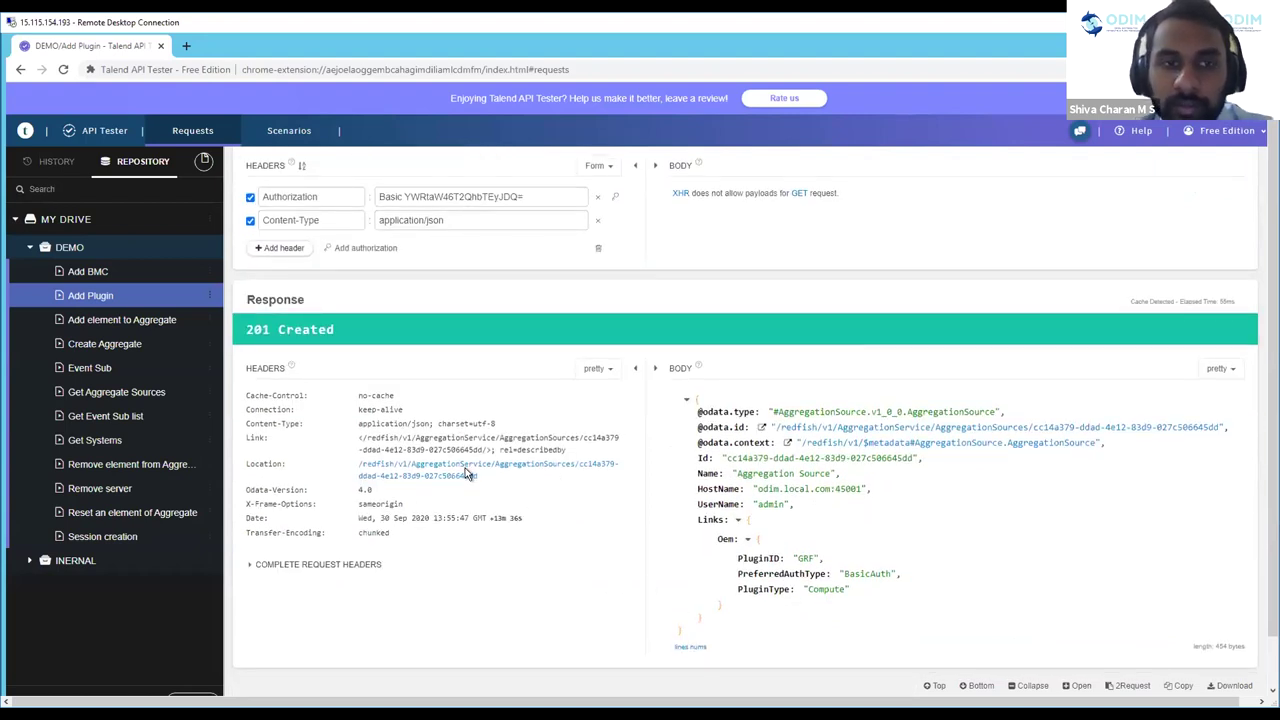
left_click_drag(240, 330, 336, 330)
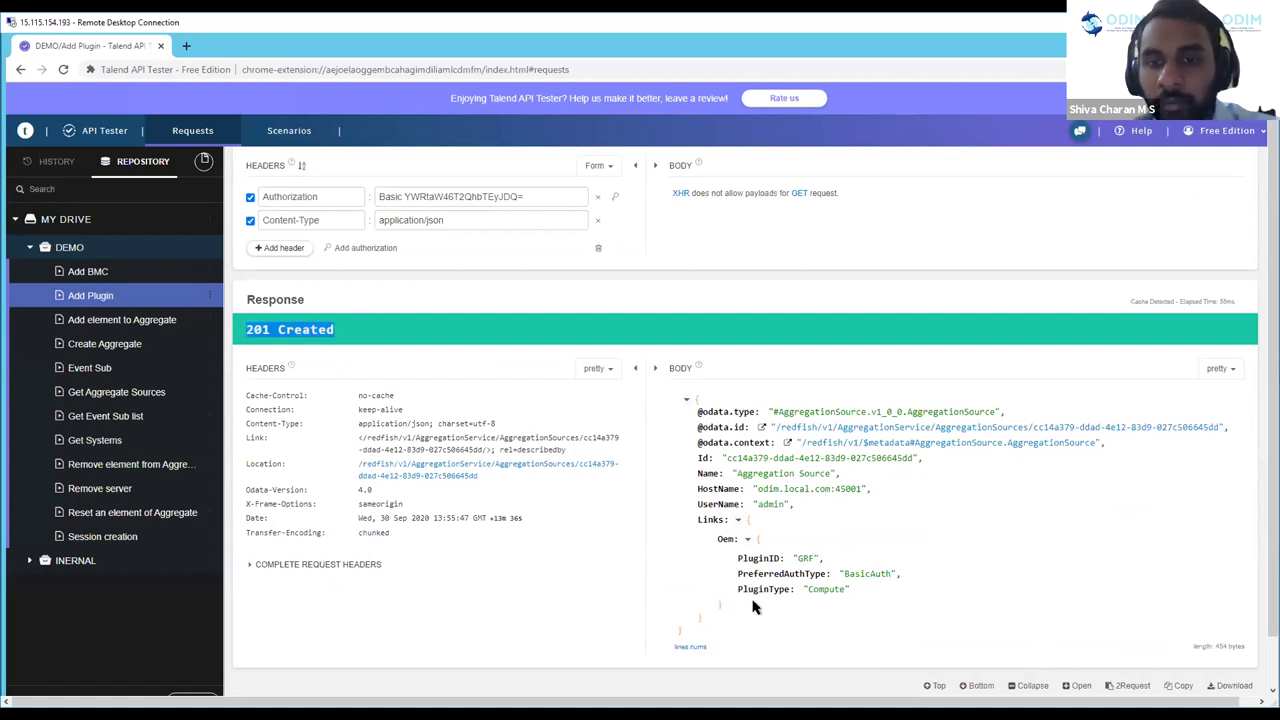
left_click(742, 563)
left_click_drag(737, 558, 823, 558)
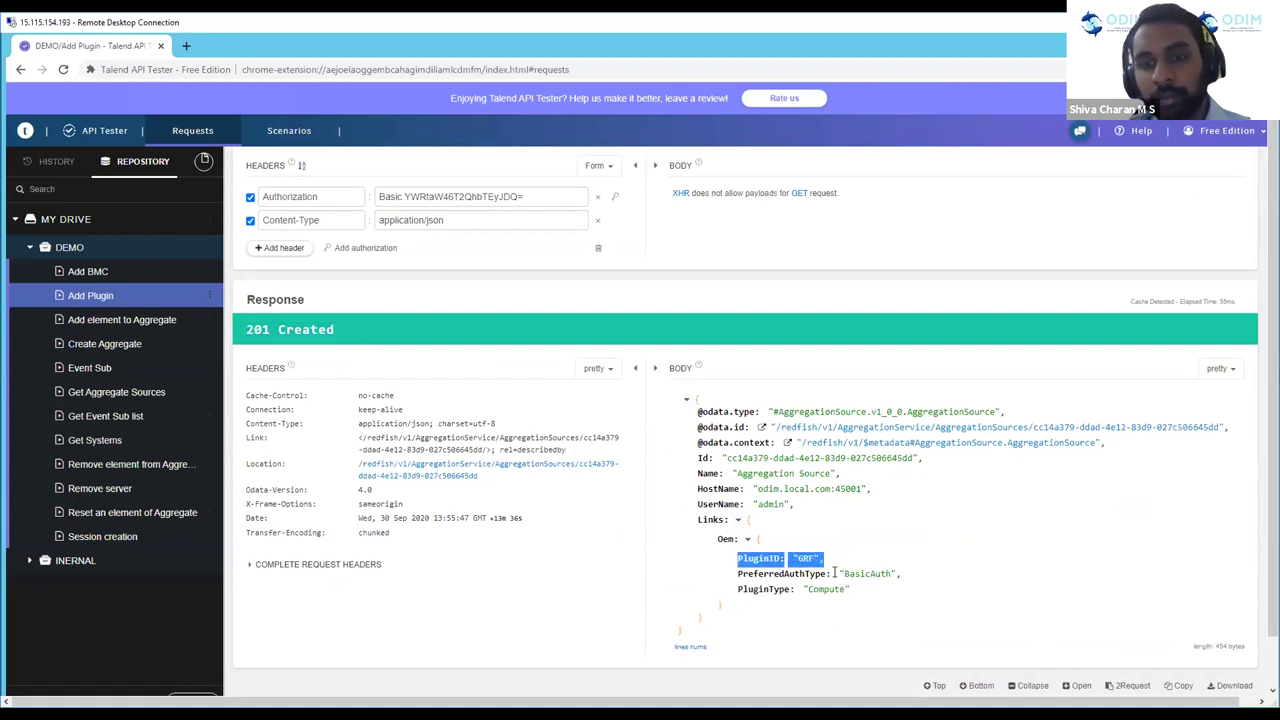
left_click_drag(706, 634, 698, 473)
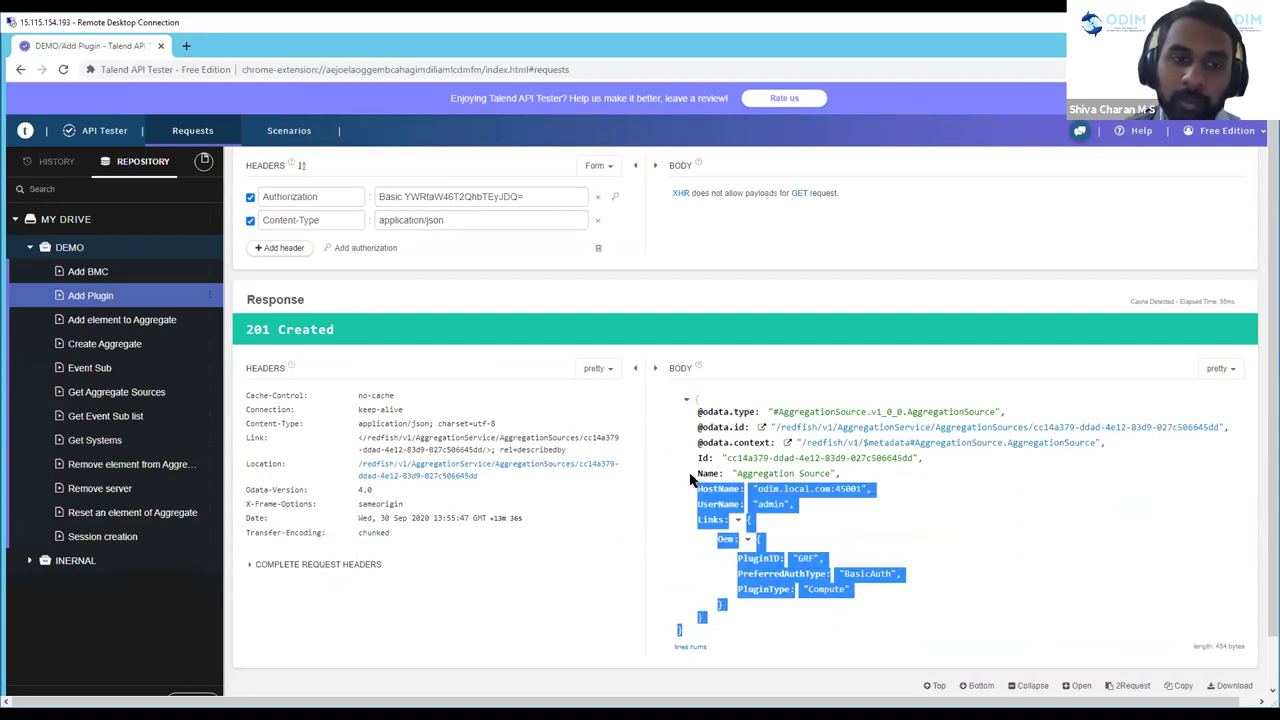
left_click(846, 520)
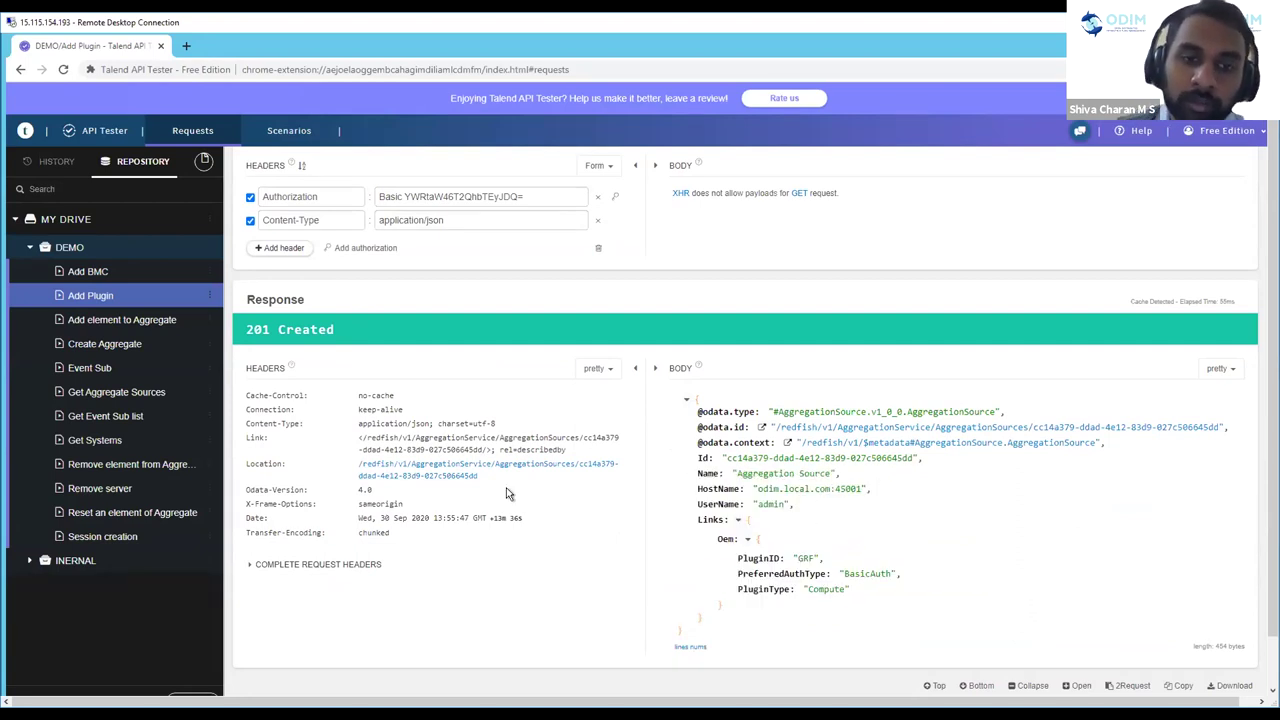
Step: Query the aggregation source given in the response's Location header and examine the returned body
triple_click(380, 472)
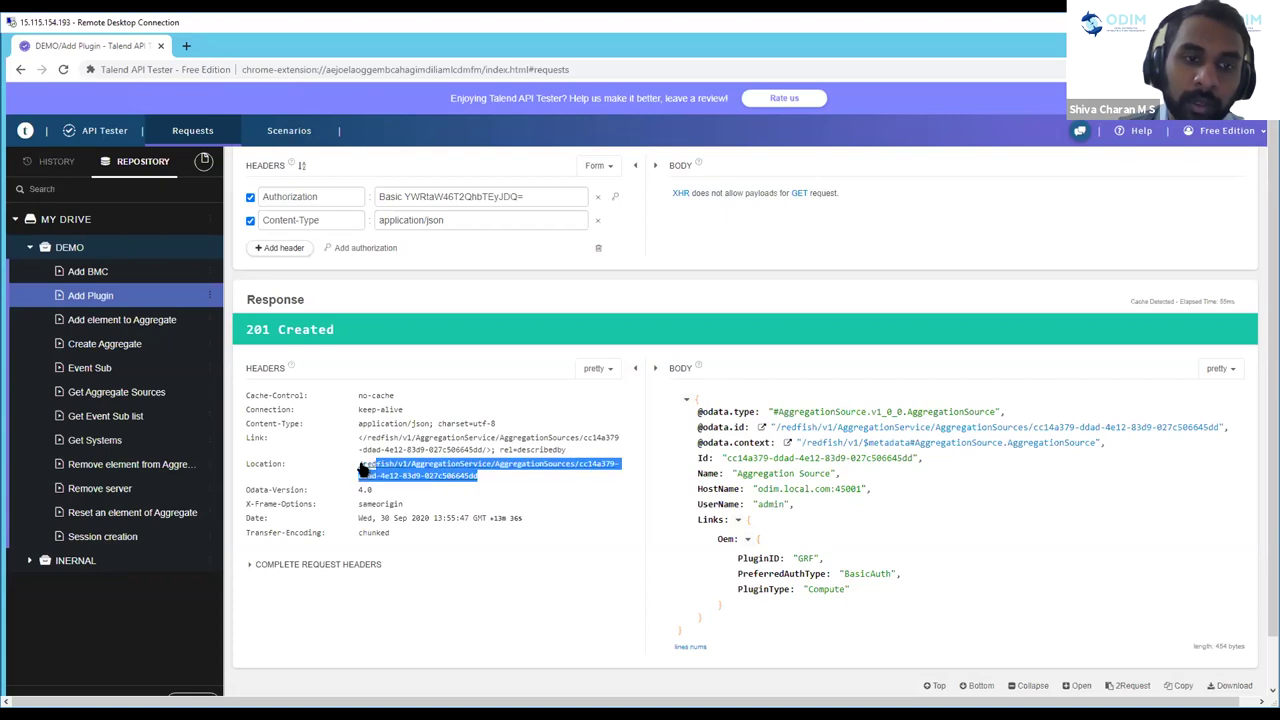
left_click(480, 472)
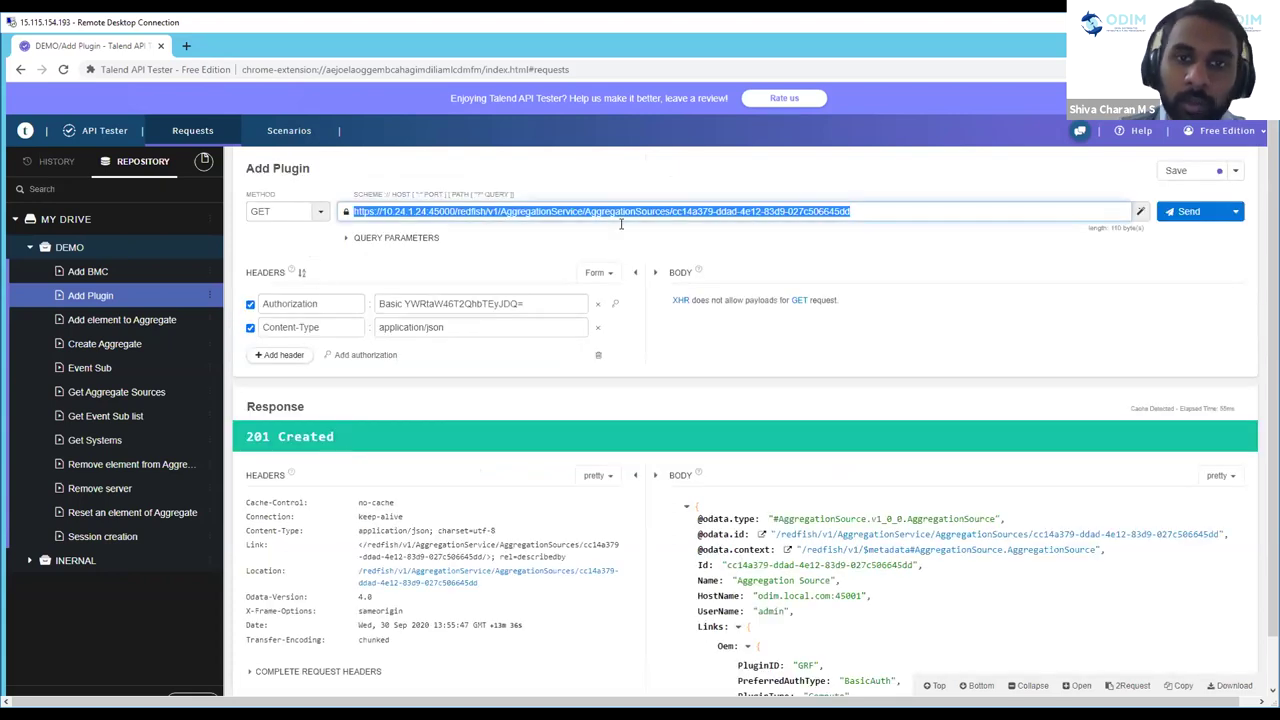
key("Return")
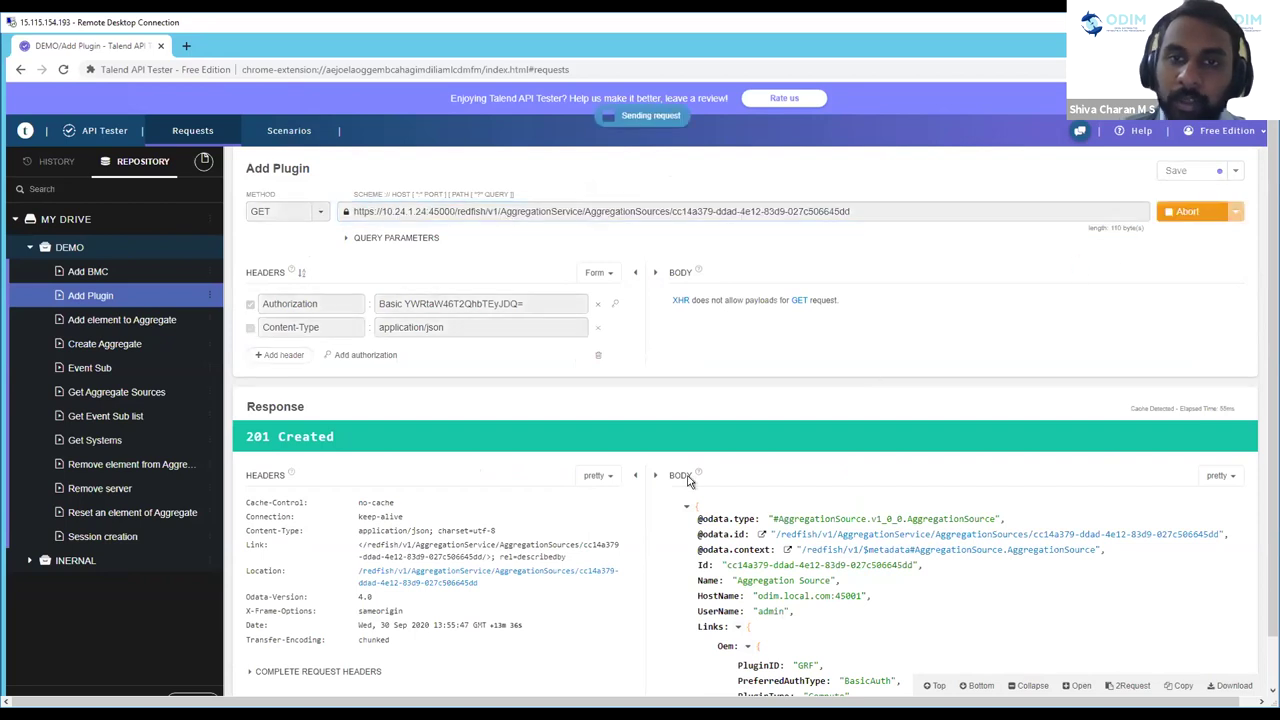
scroll(666, 448, "down", 2)
left_click_drag(691, 409, 695, 628)
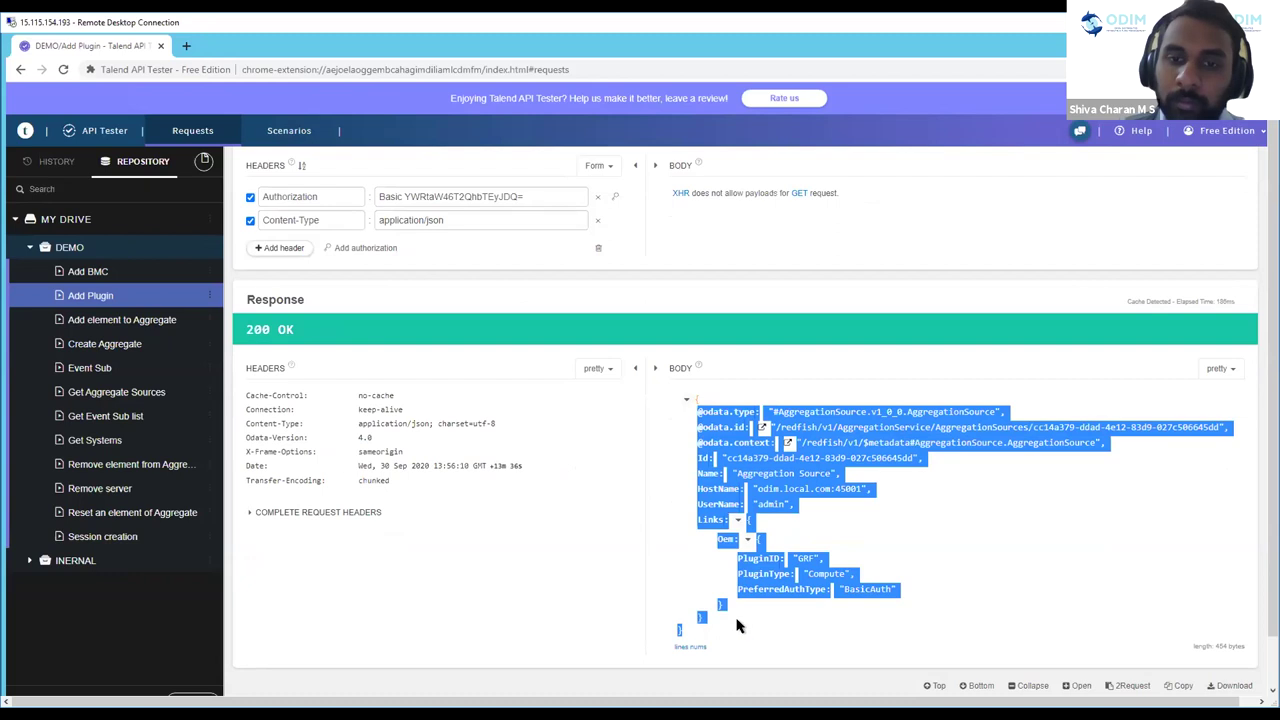
left_click(737, 625)
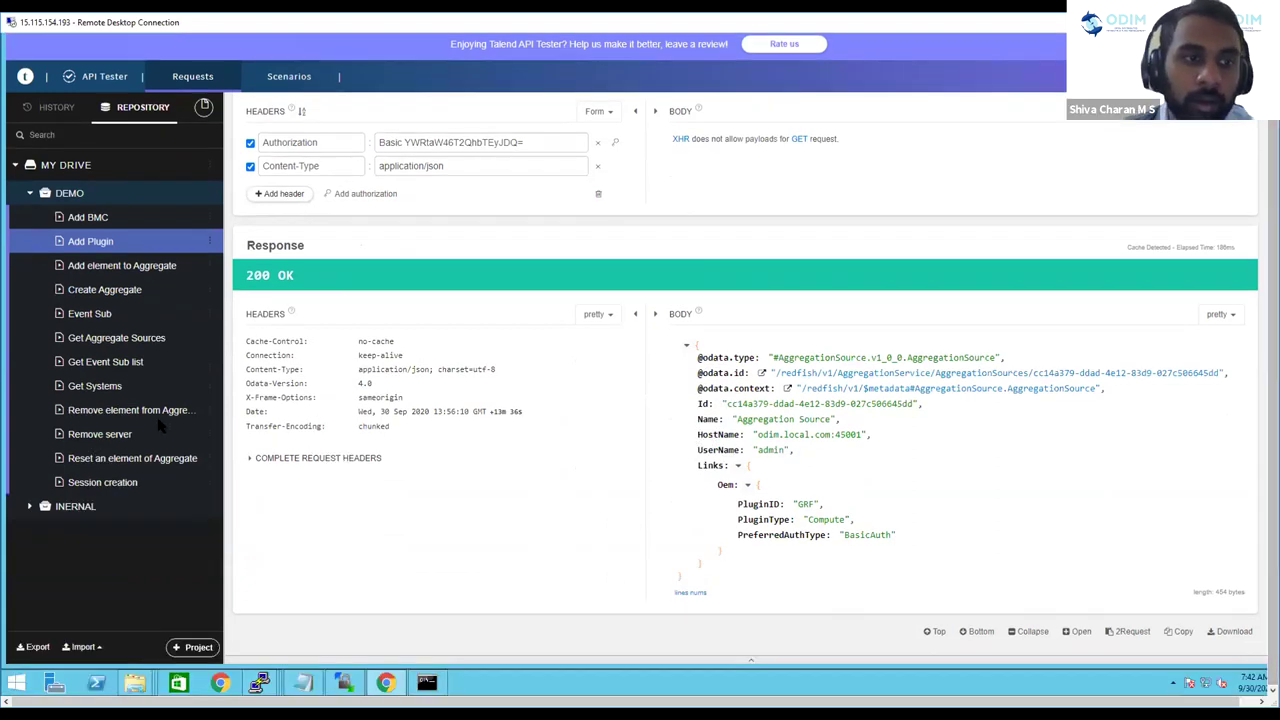
Step: Open the Get Systems request, change the end of its URL to /redfish/v1/Managers and send it
left_click(127, 385)
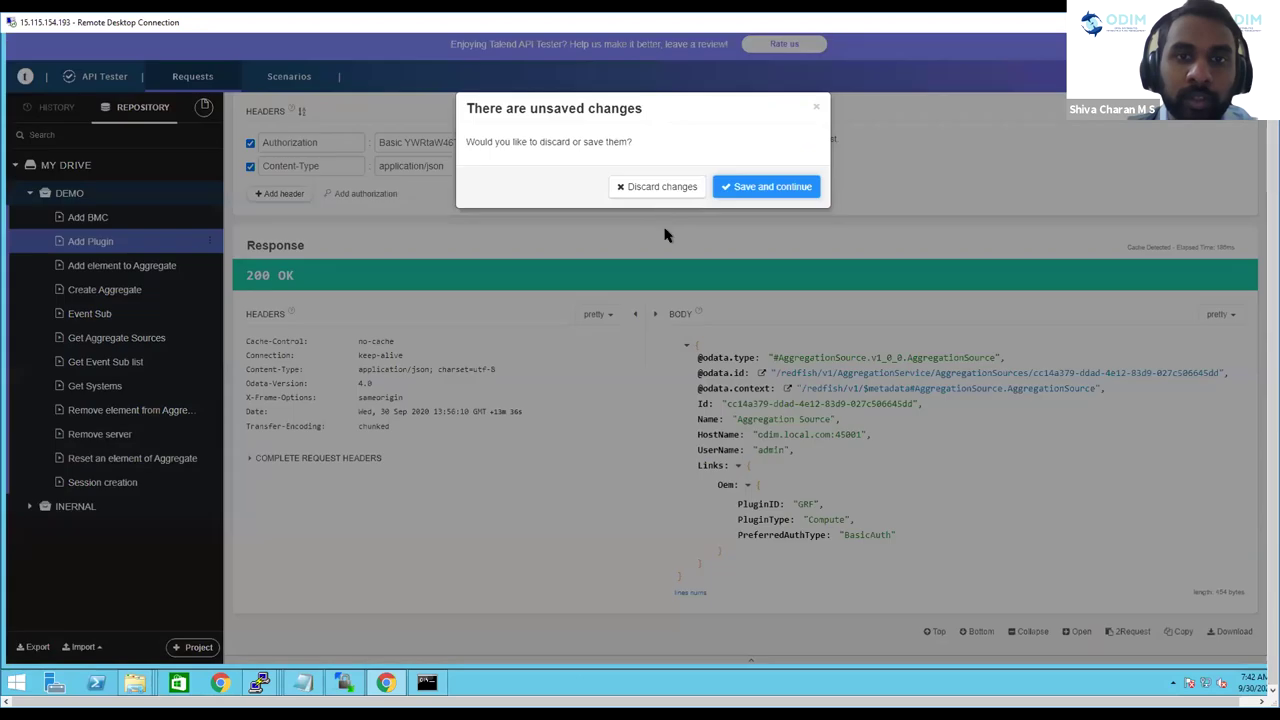
key("Return")
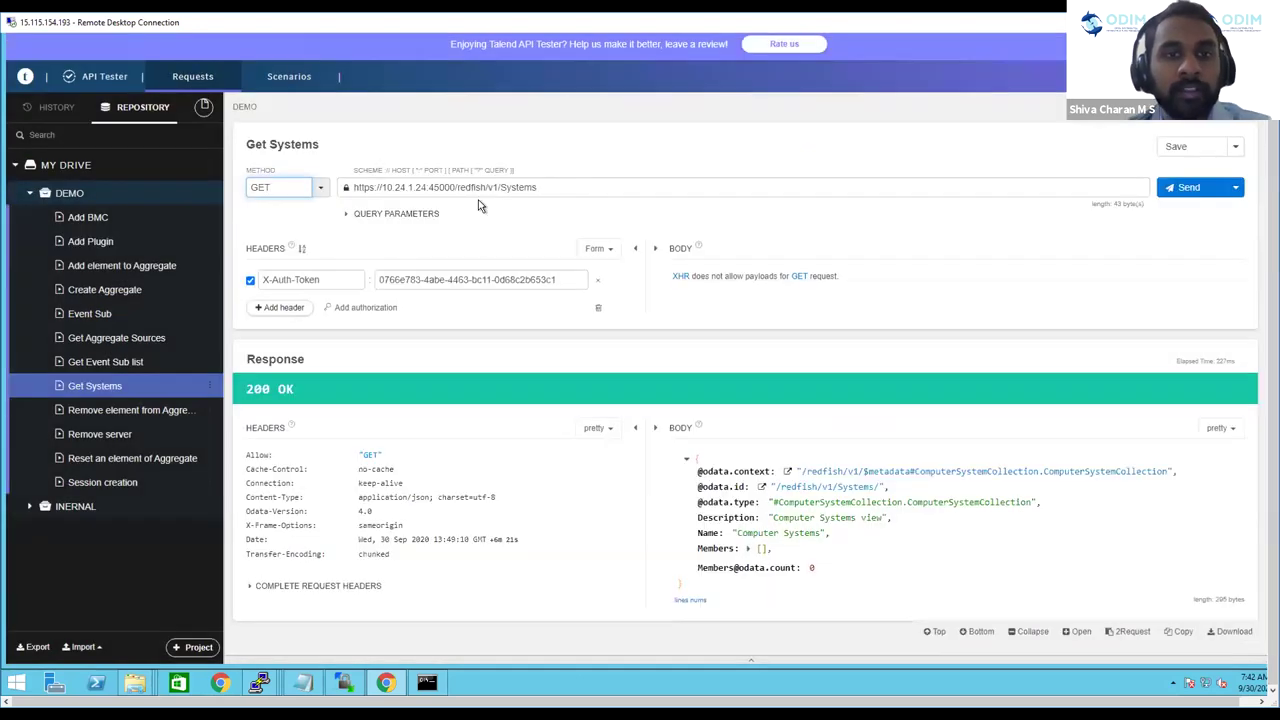
left_click(519, 187)
key("End")
key("ctrl+shift+Left")
type("M")
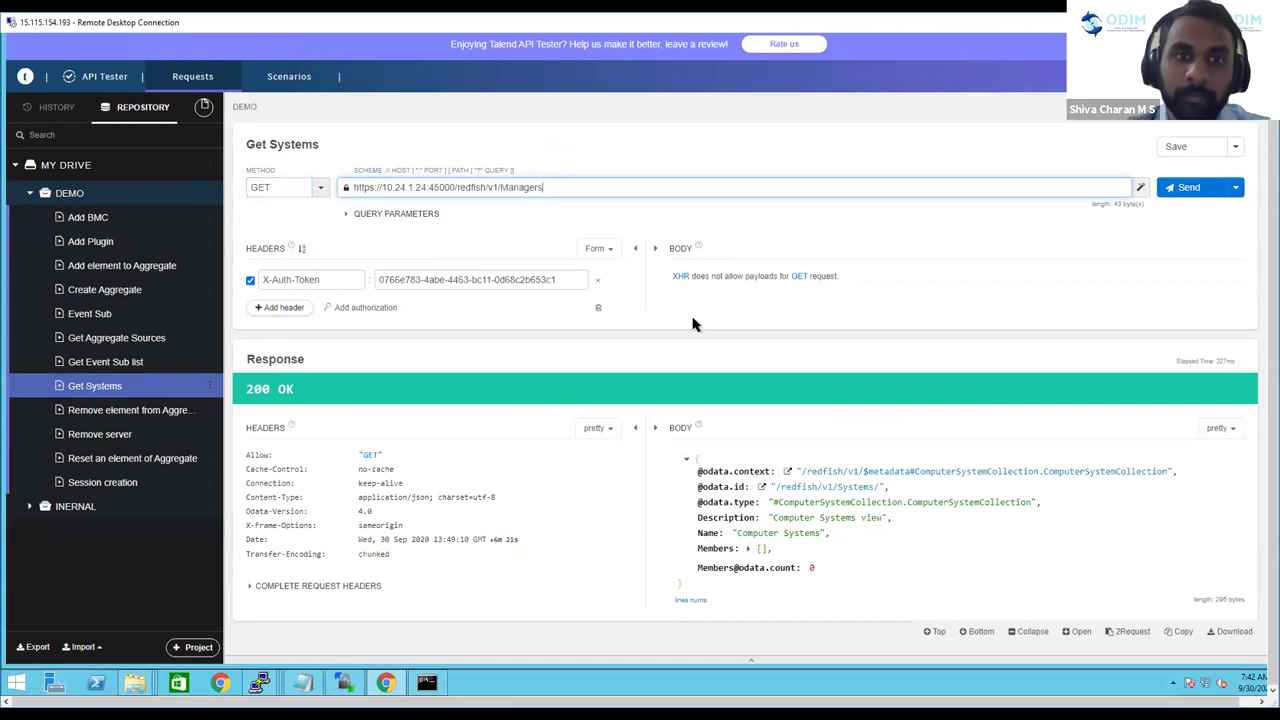
type("anagers")
key("Return")
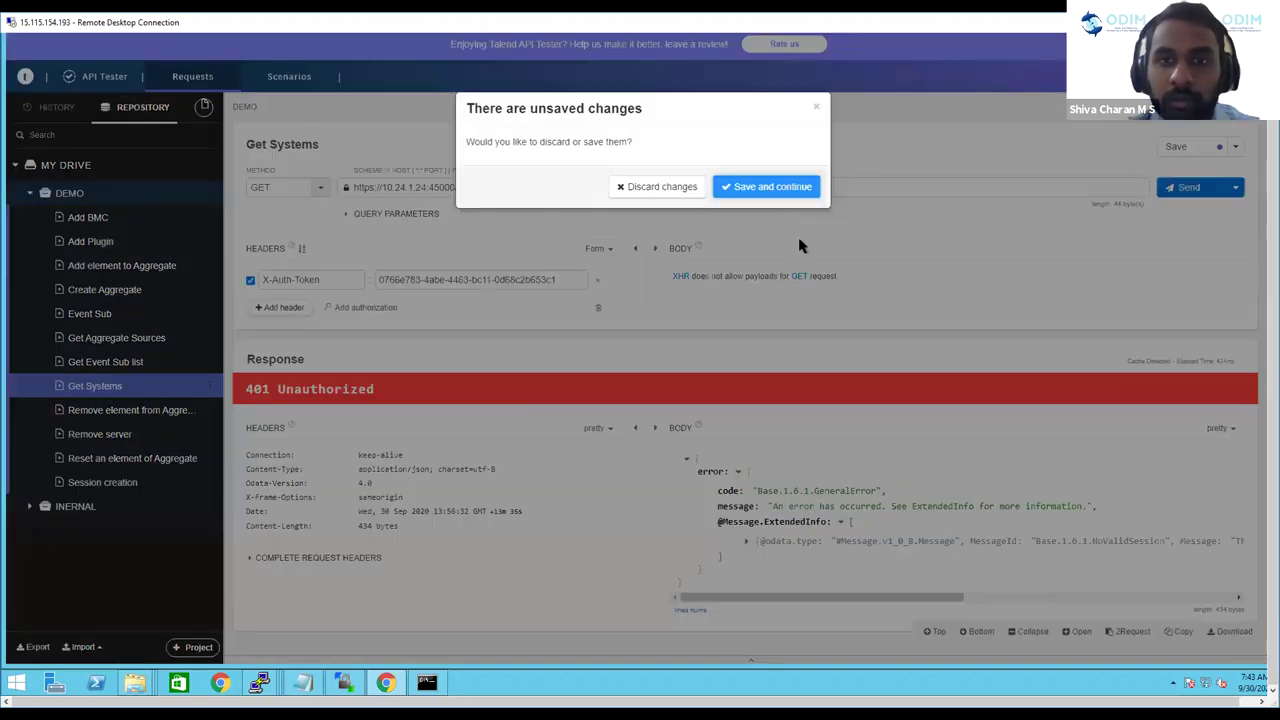
Step: Save the Get Systems changes, send the Session creation request and copy the returned X-Auth-Token value
left_click(768, 186)
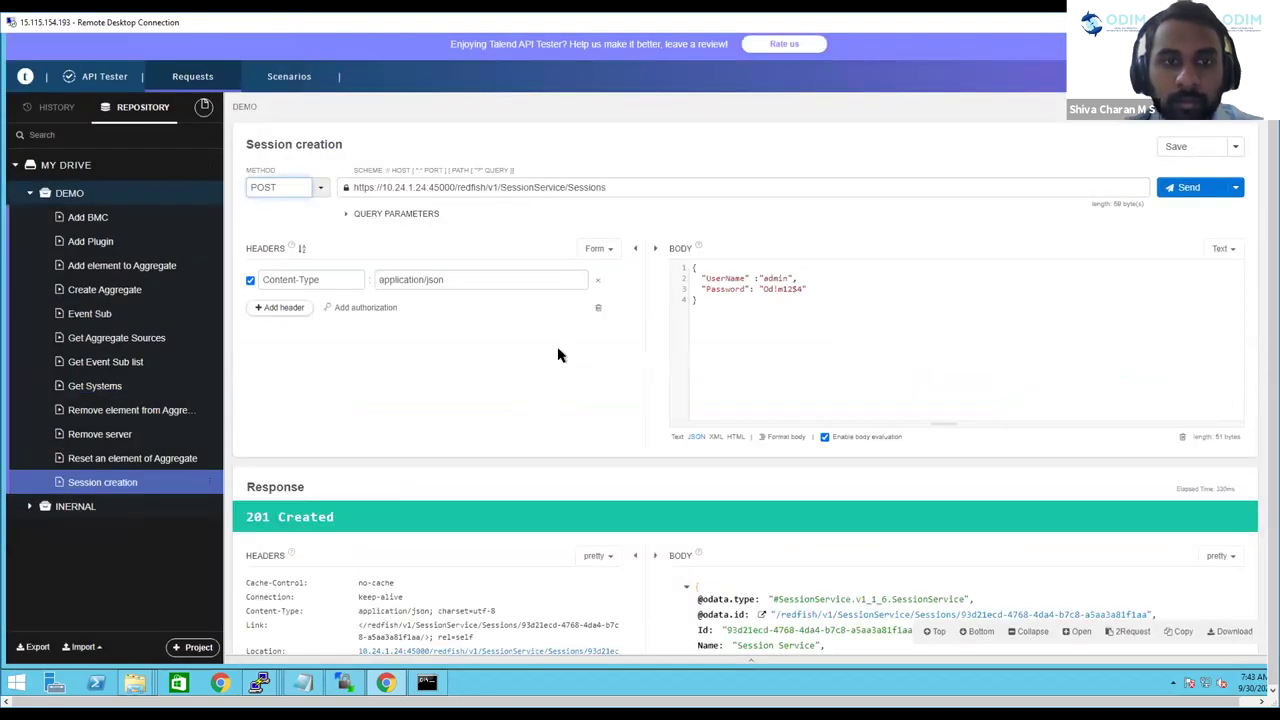
left_click(1188, 188)
key("ctrl+Return")
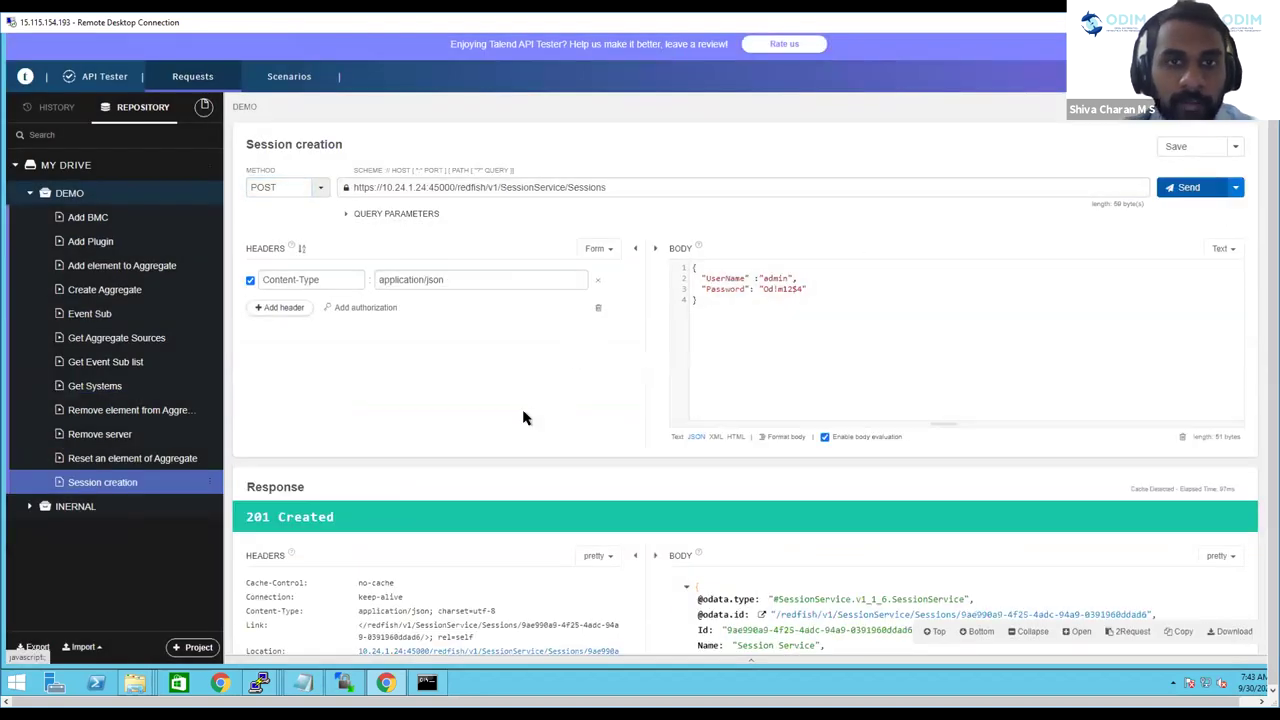
scroll(523, 418, "down", 3)
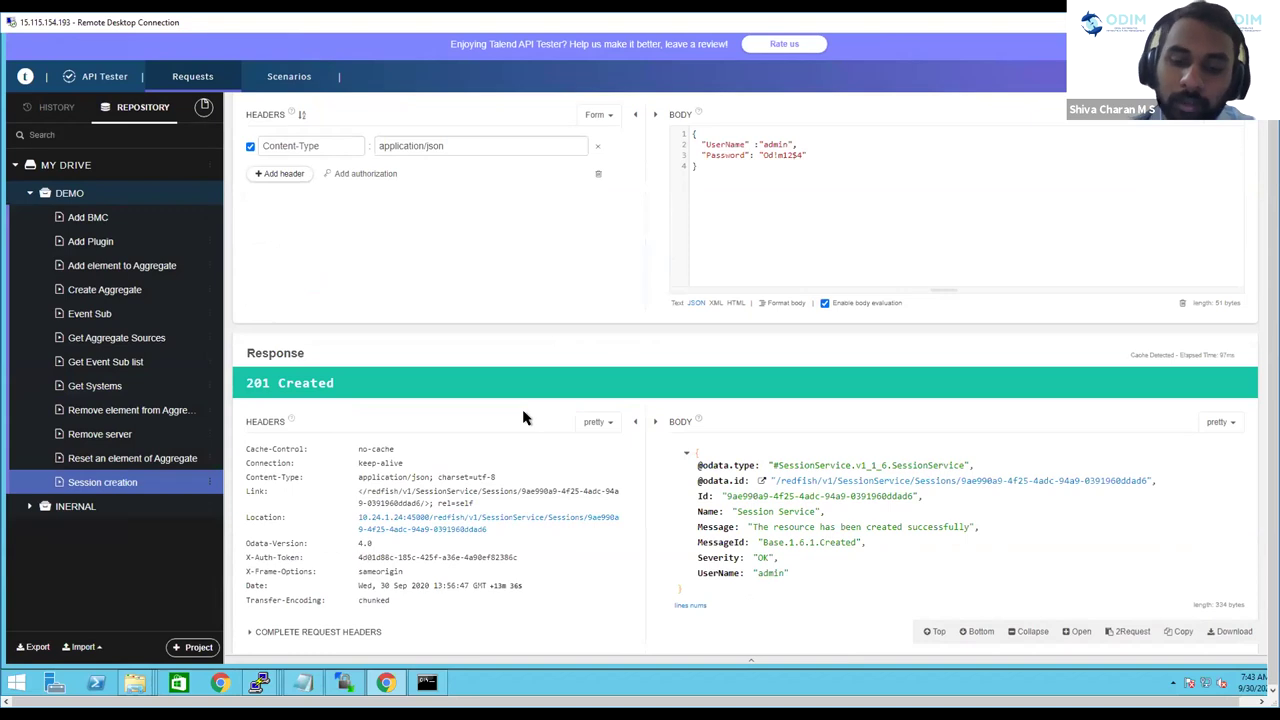
triple_click(462, 563)
key("ctrl+c")
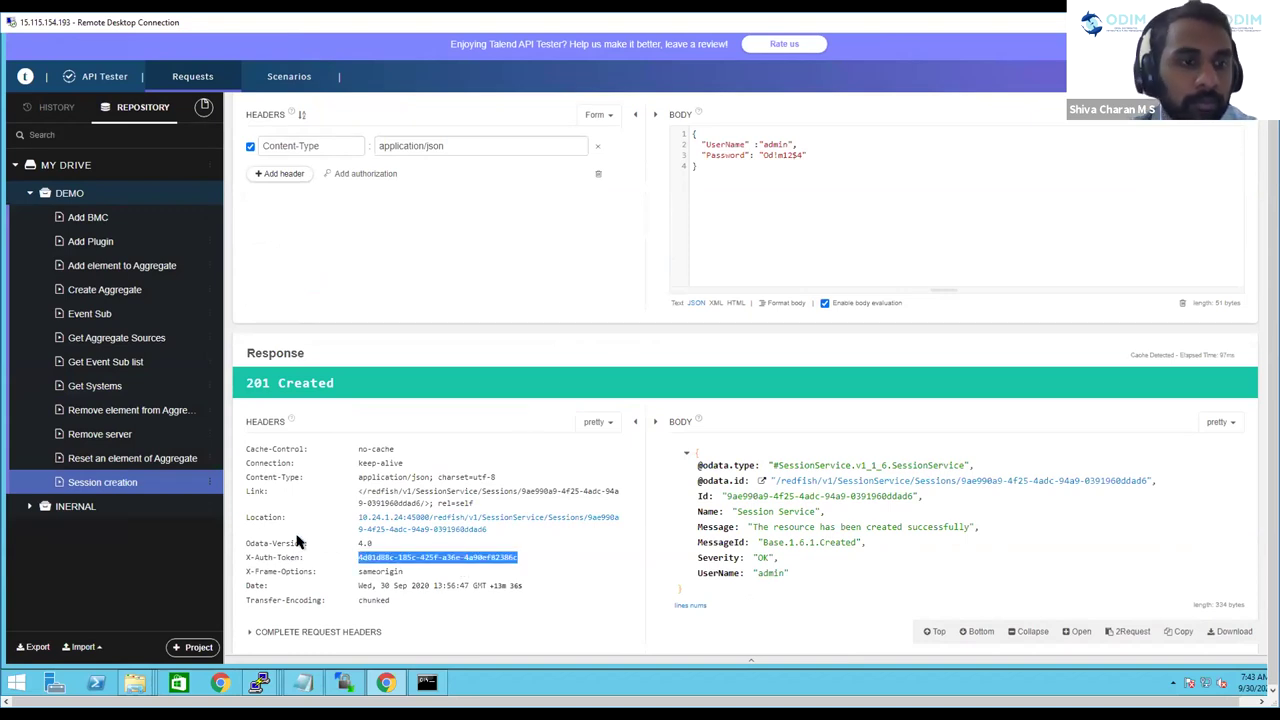
Step: Replace the X-Auth-Token header in the Get Systems request with the copied session token and send it to list the managers
left_click(95, 385)
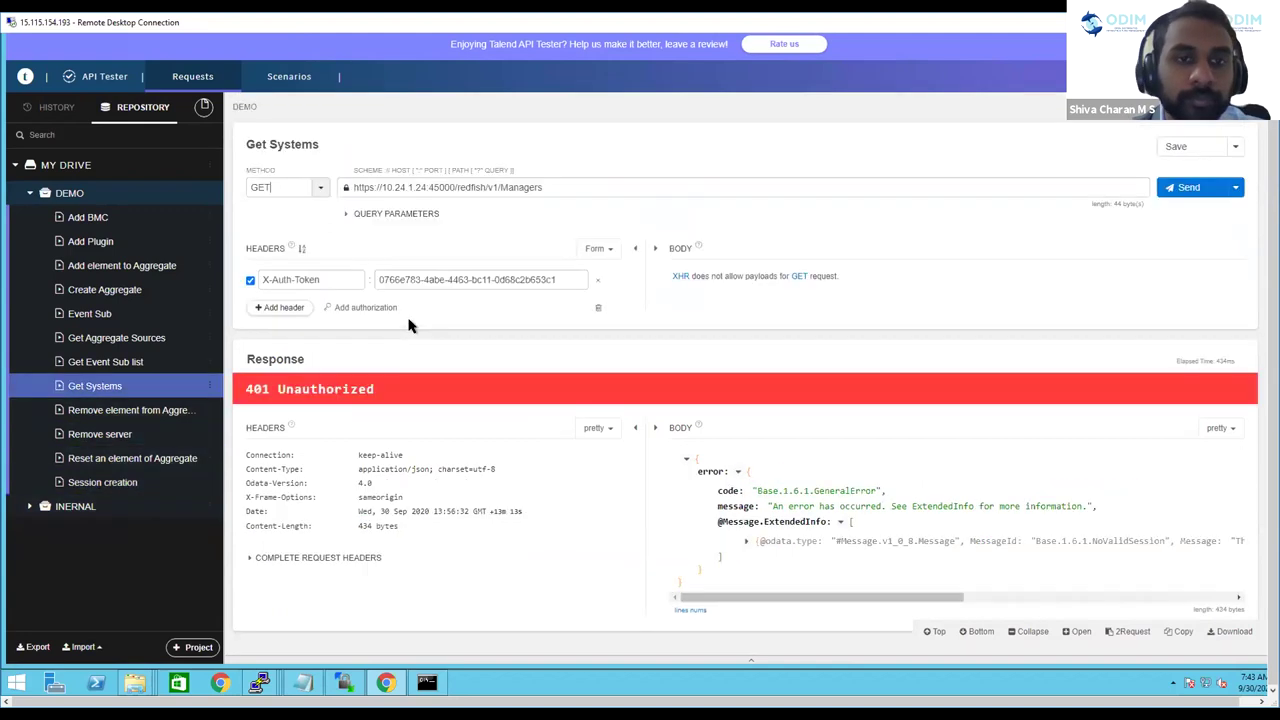
triple_click(435, 281)
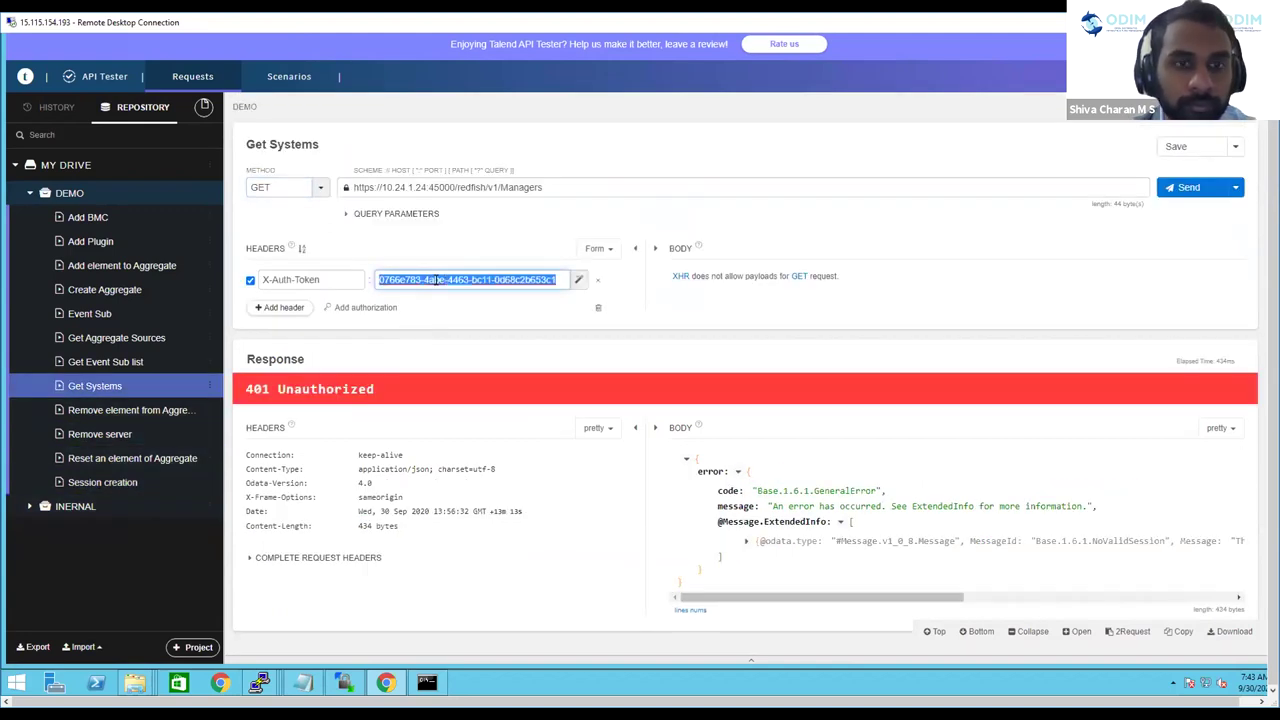
key("ctrl+v")
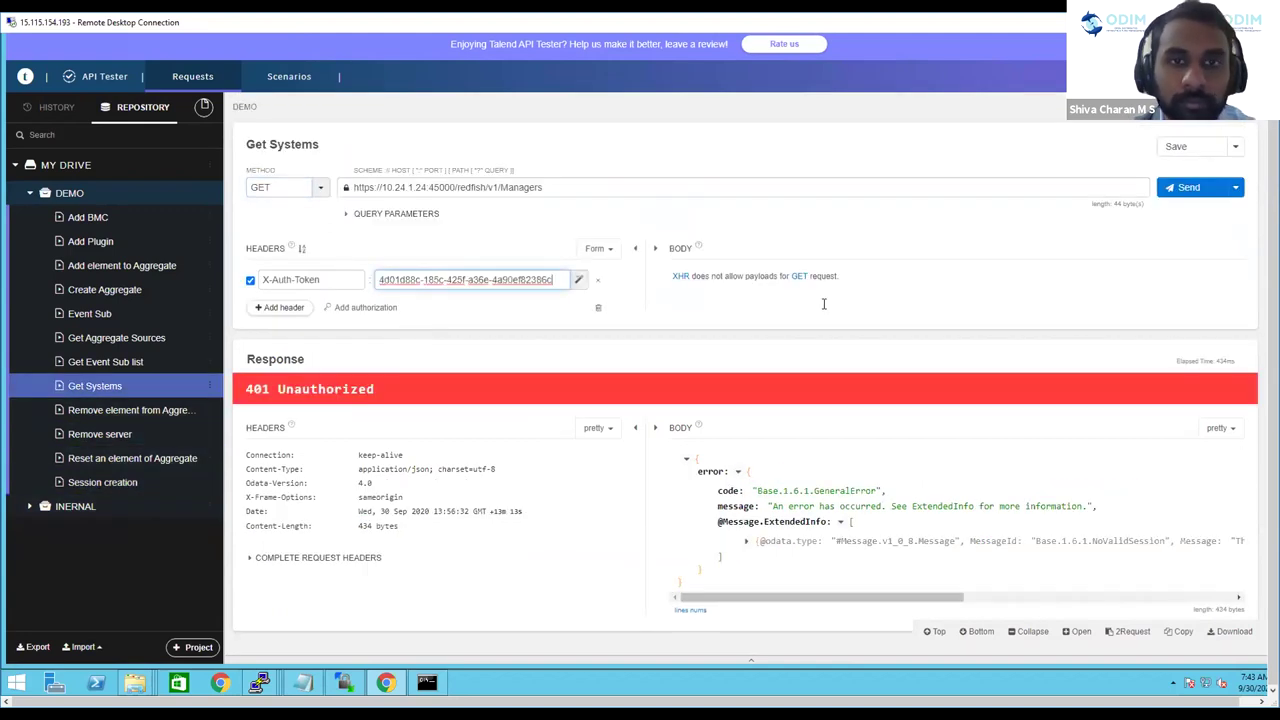
left_click(1185, 188)
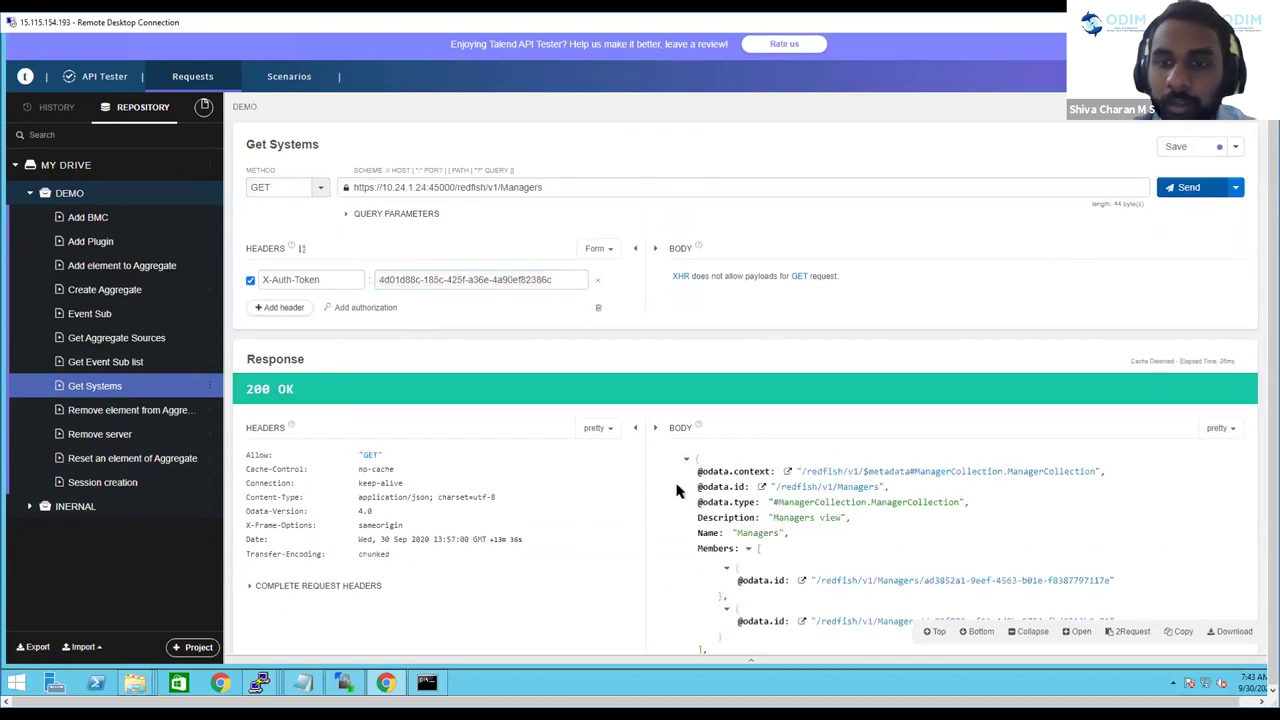
Step: Query the second manager listed under Members in the Managers collection response
scroll(676, 490, "down", 2)
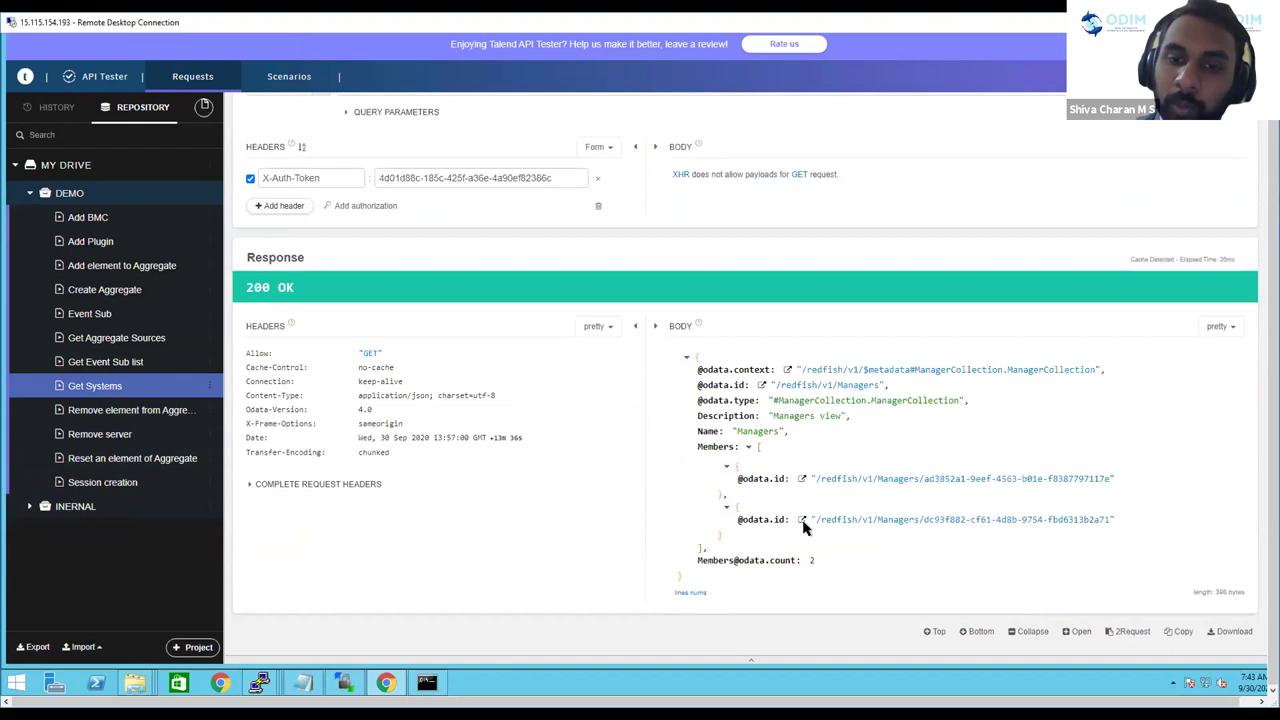
scroll(1106, 259, "up", 1)
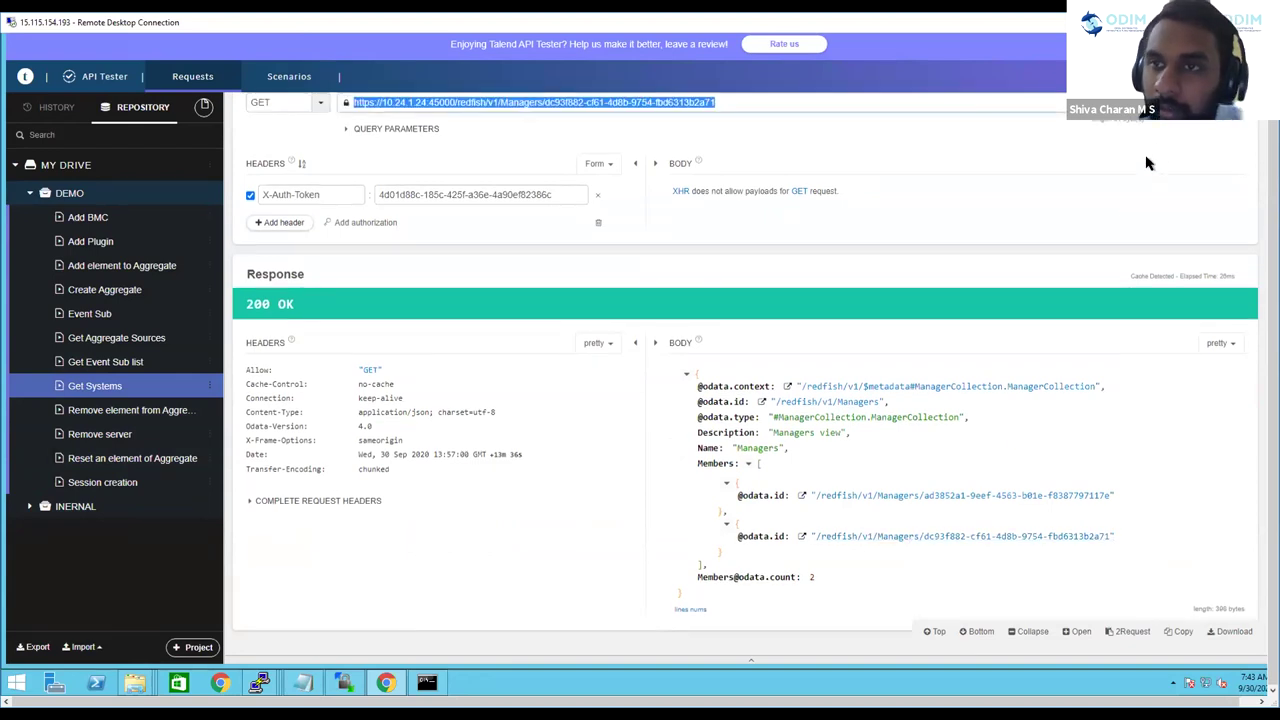
scroll(1180, 258, "up", 1)
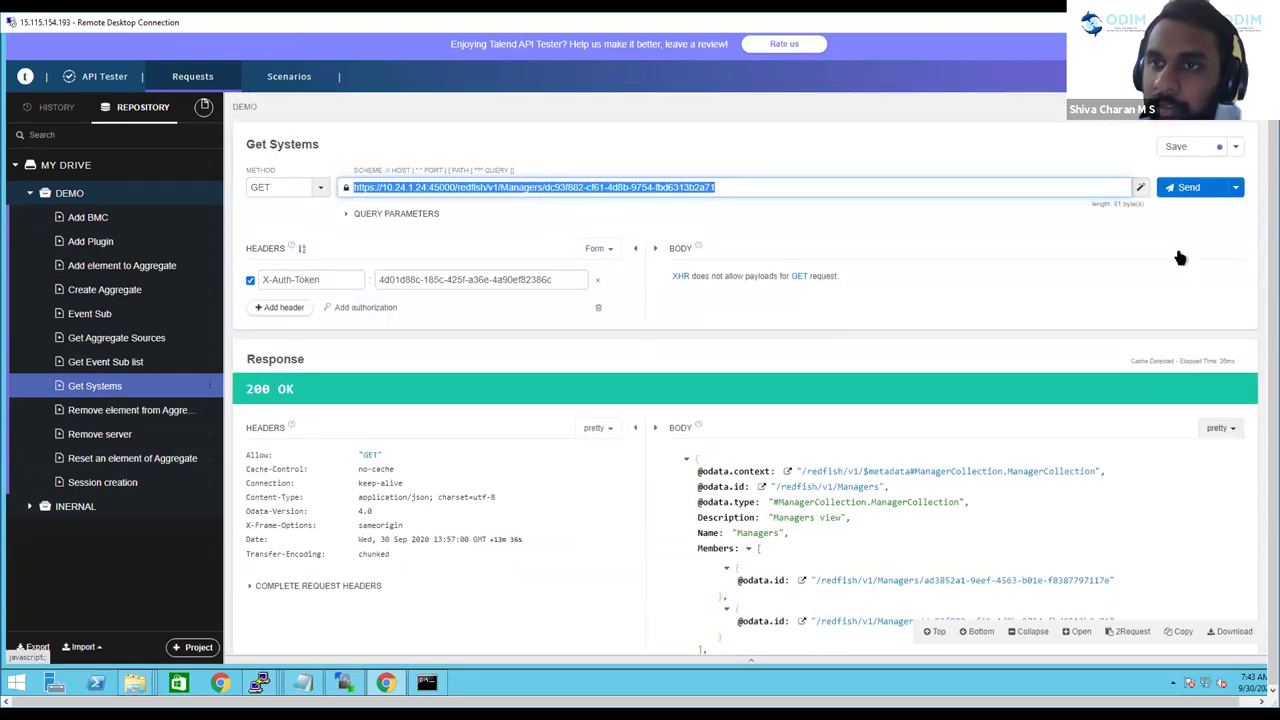
left_click(1186, 189)
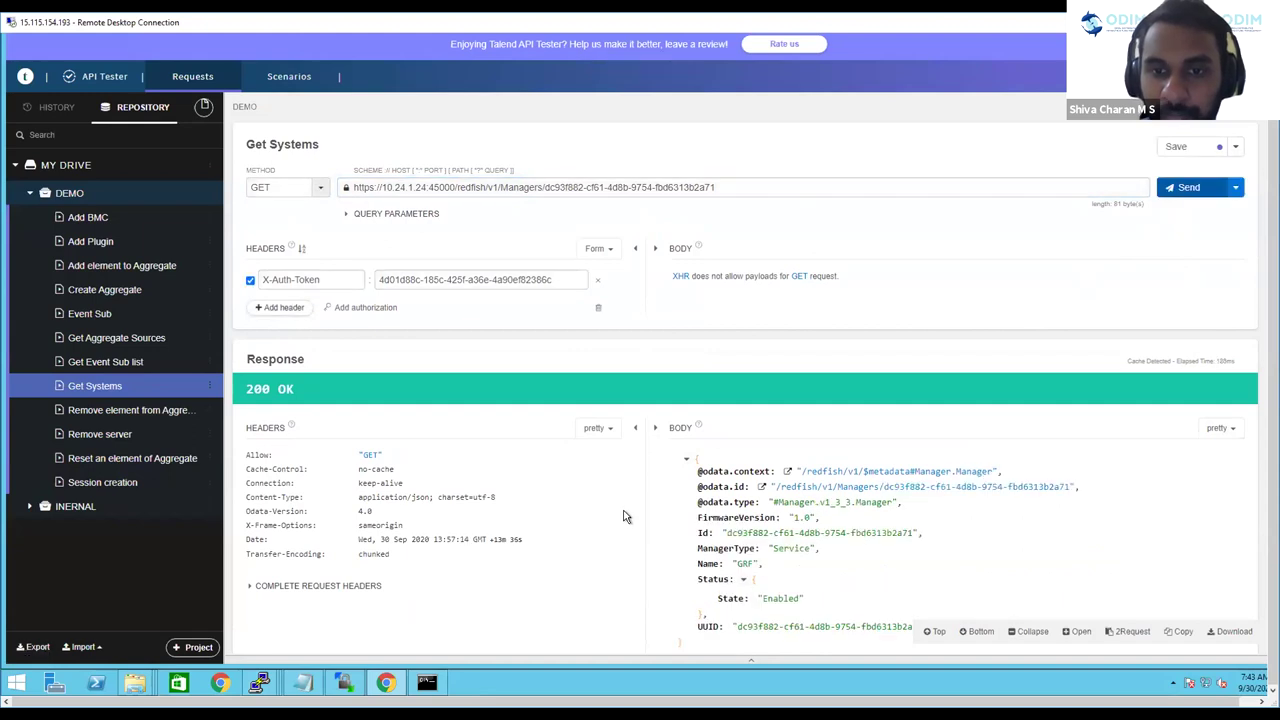
Step: Examine the manager's Name and Status State in the response, along with its ID in the request URL
scroll(623, 516, "down", 1)
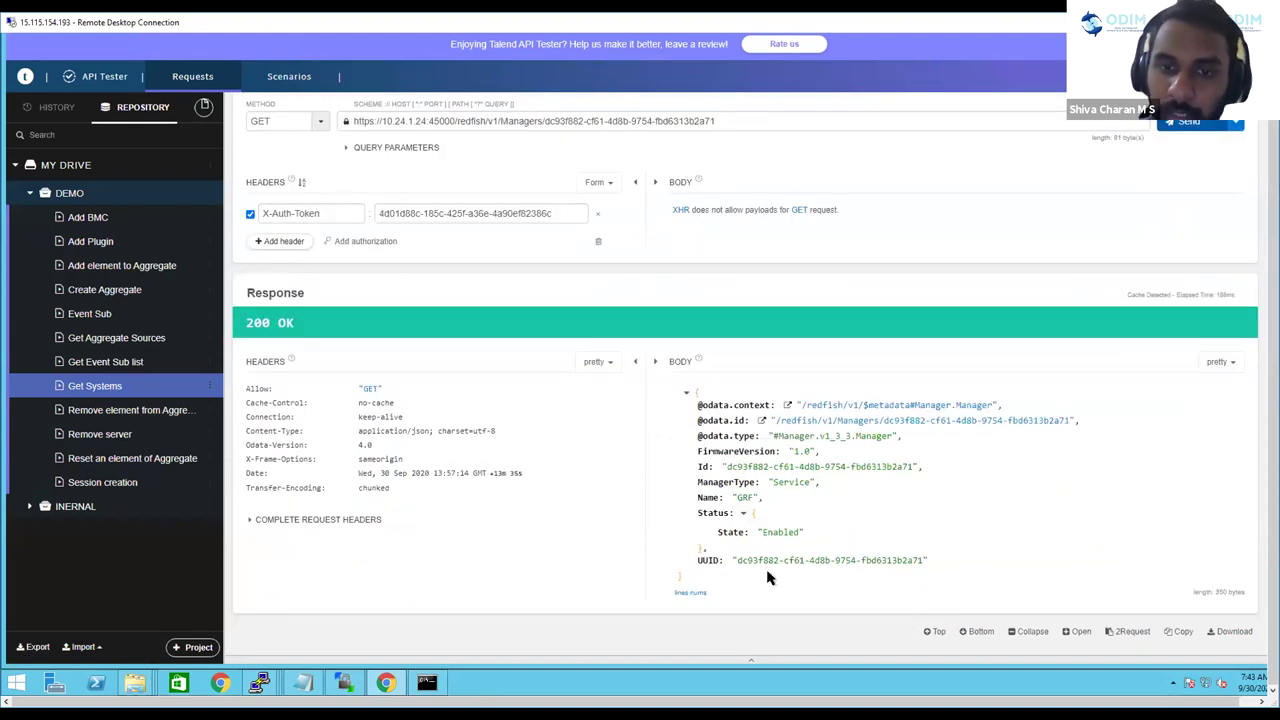
left_click_drag(697, 497, 760, 498)
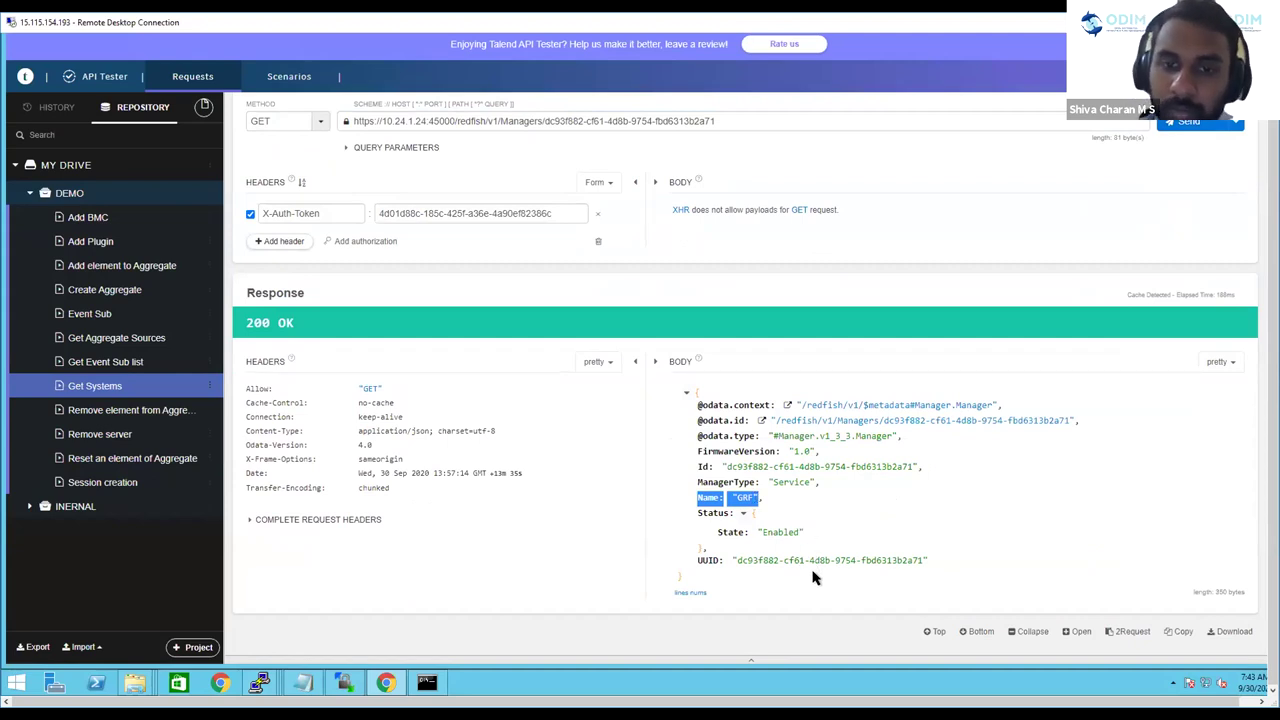
double_click(767, 533)
left_click_drag(750, 535, 835, 537)
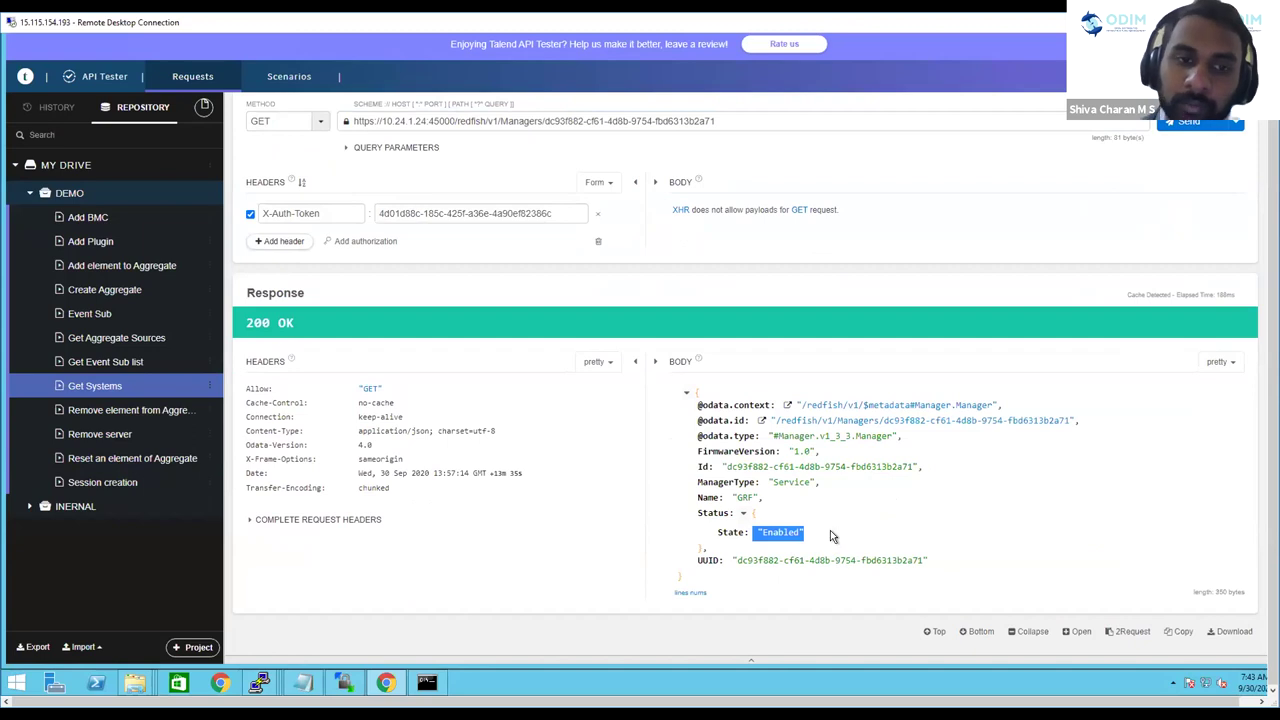
left_click(830, 537)
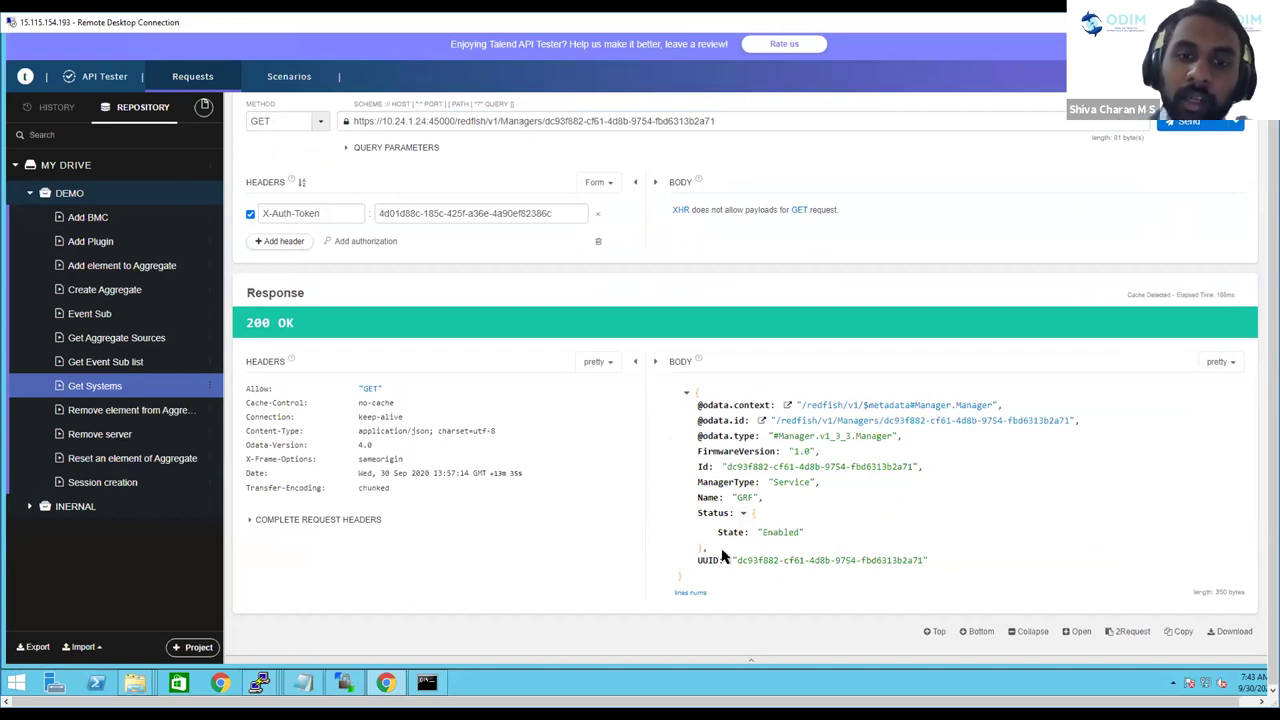
left_click_drag(803, 533, 761, 533)
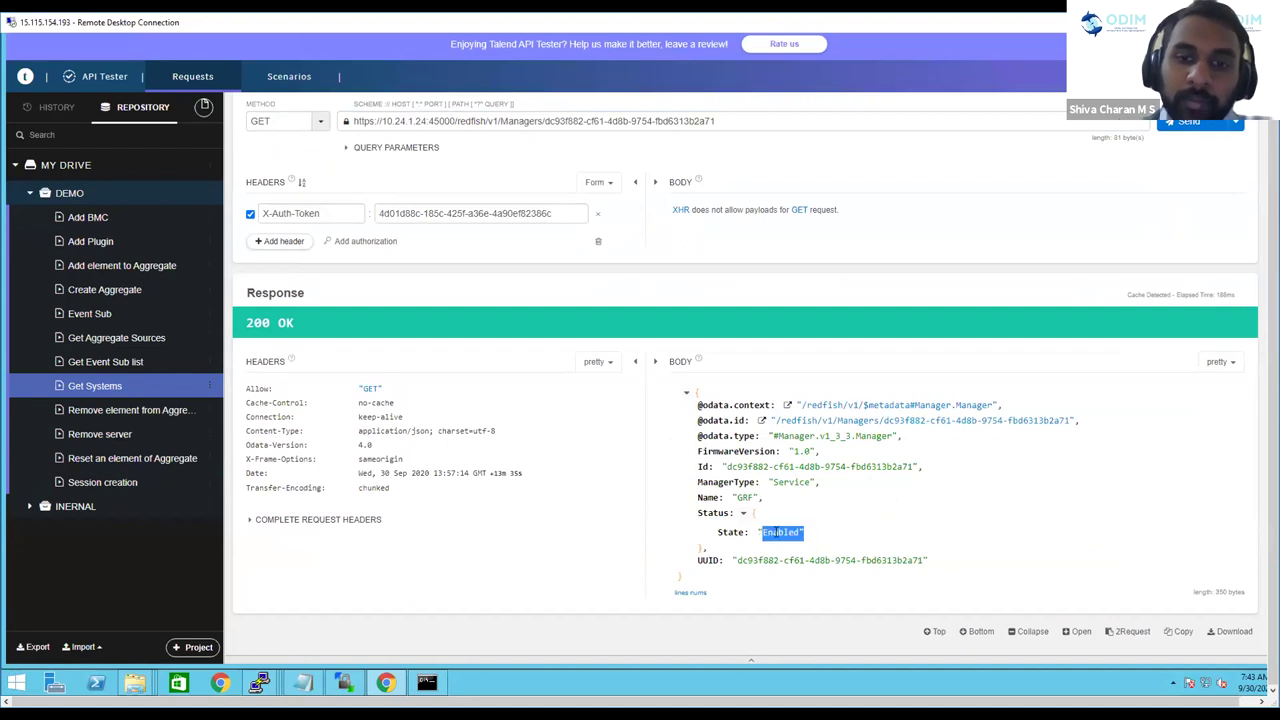
left_click(838, 537)
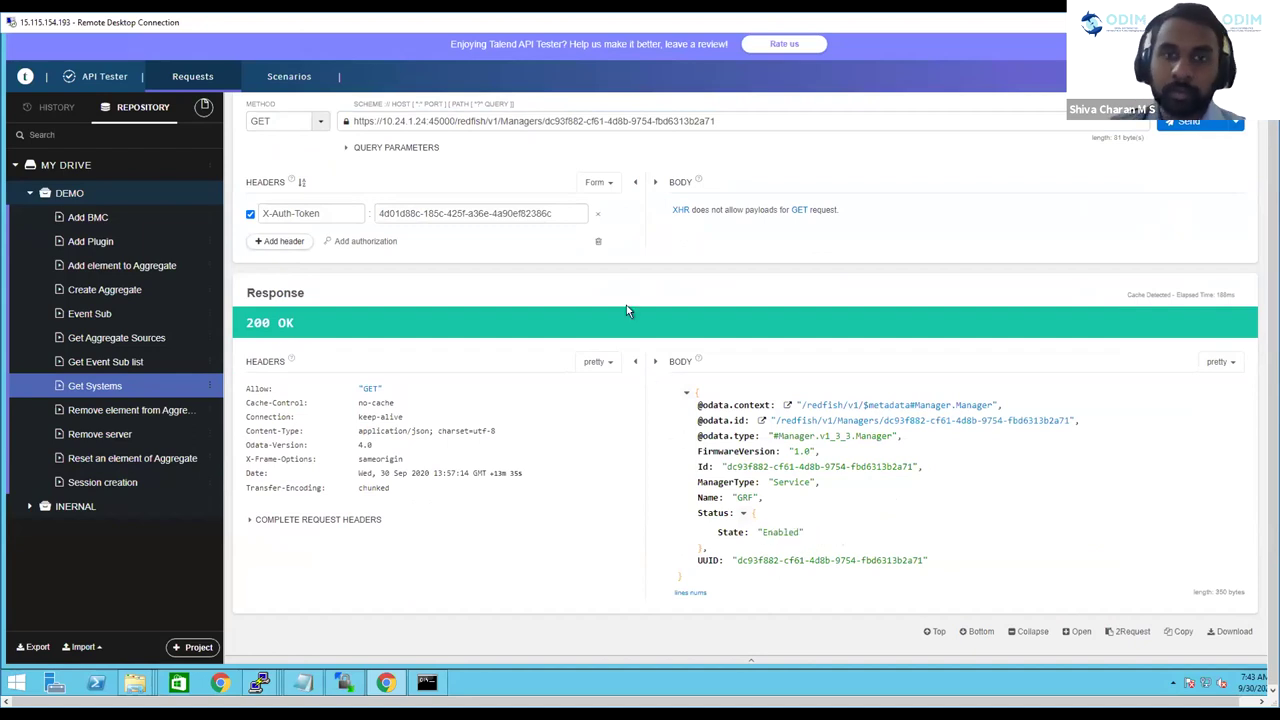
left_click_drag(733, 121, 544, 121)
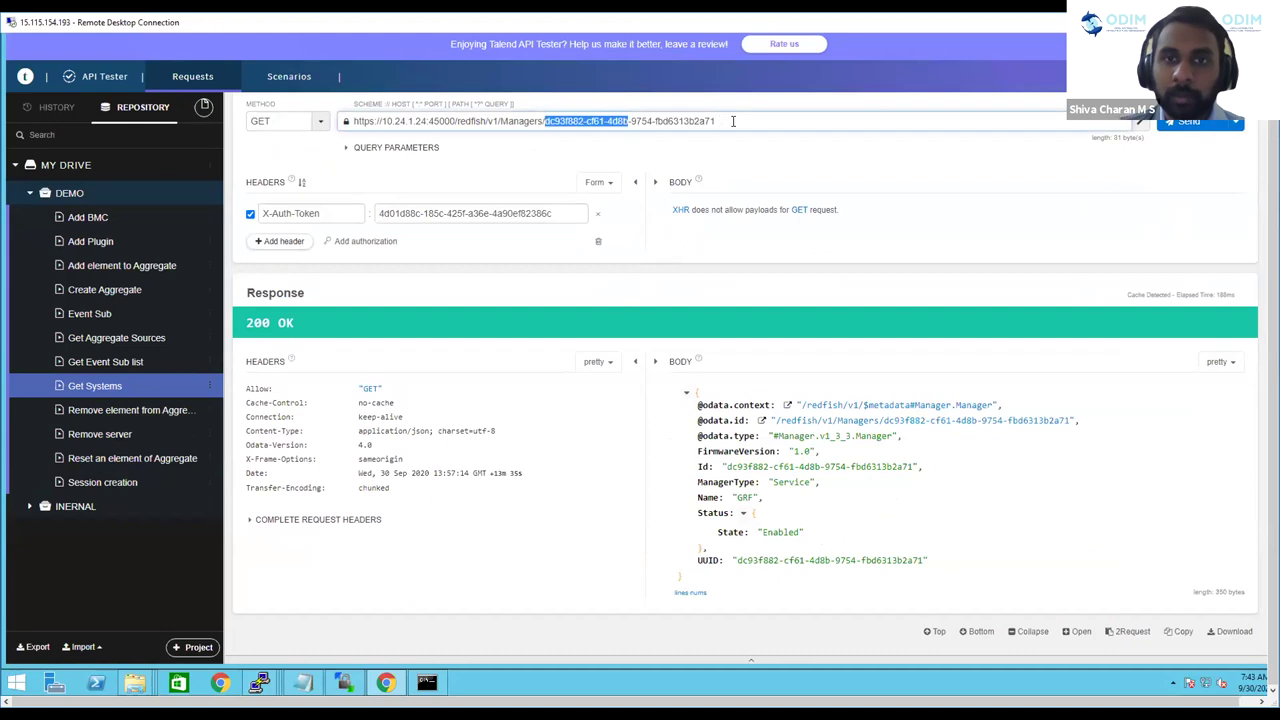
left_click_drag(800, 531, 768, 531)
left_click(818, 521)
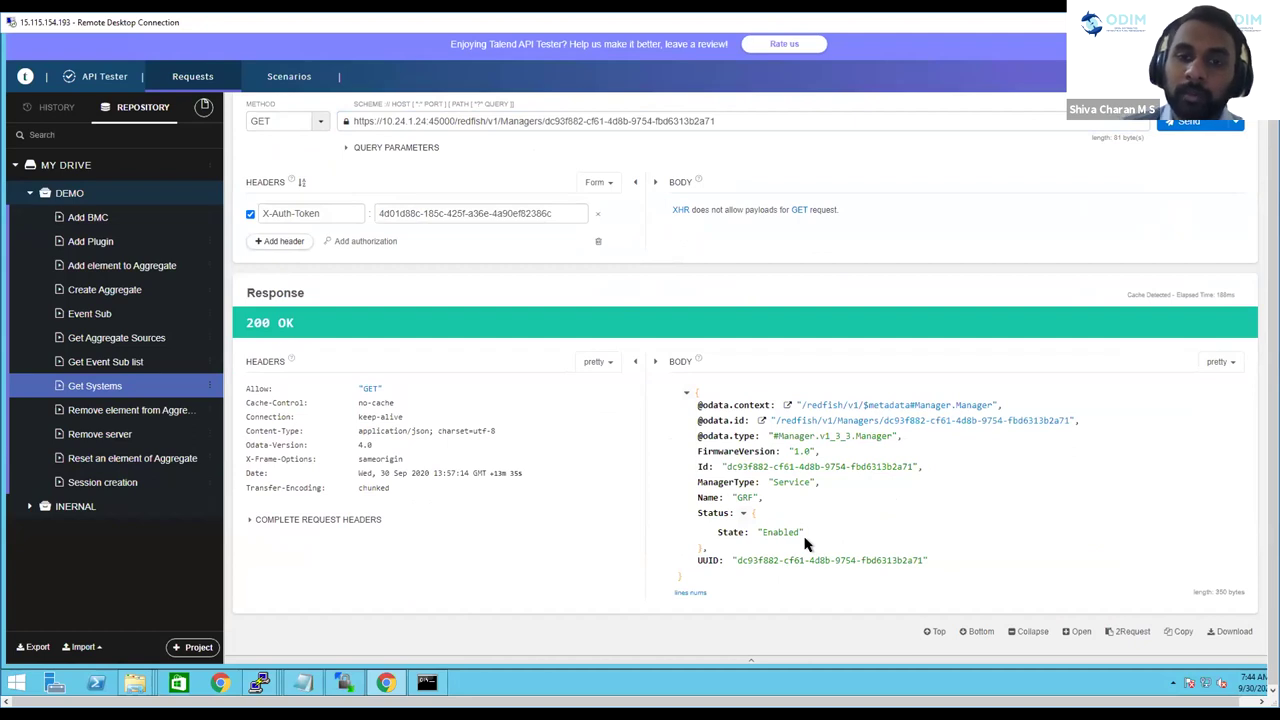
left_click_drag(800, 531, 751, 531)
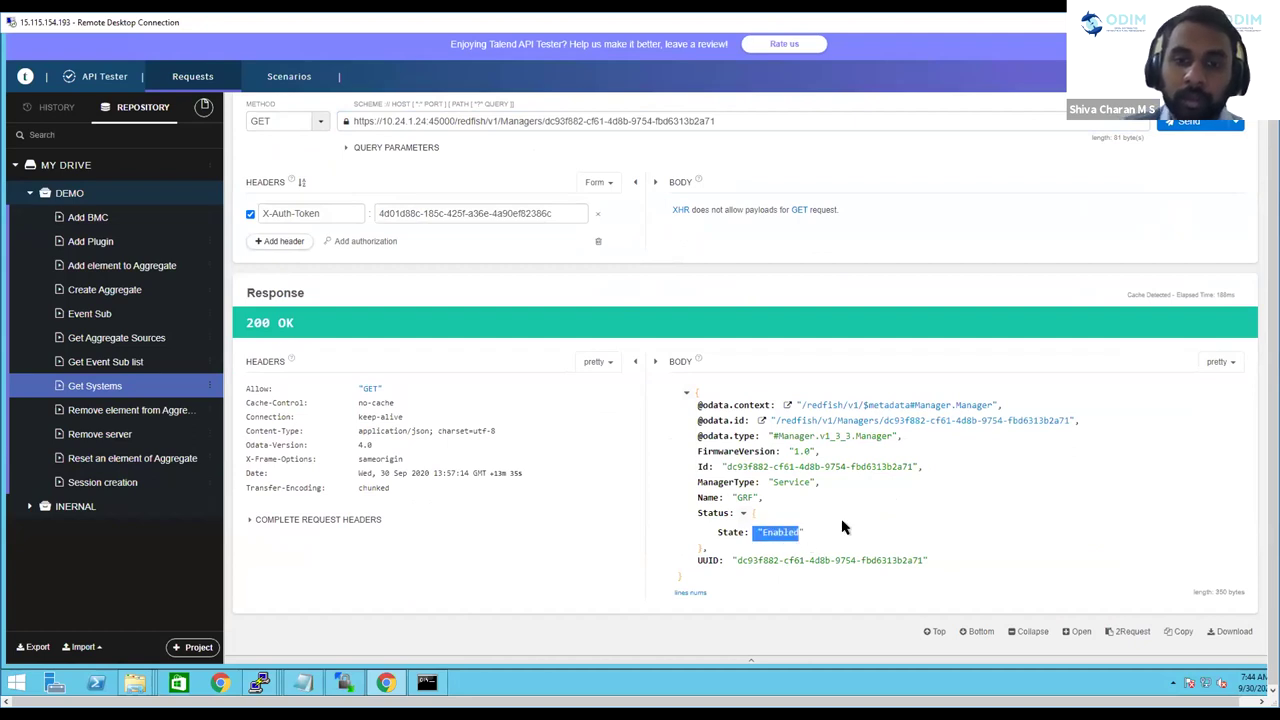
left_click(772, 530)
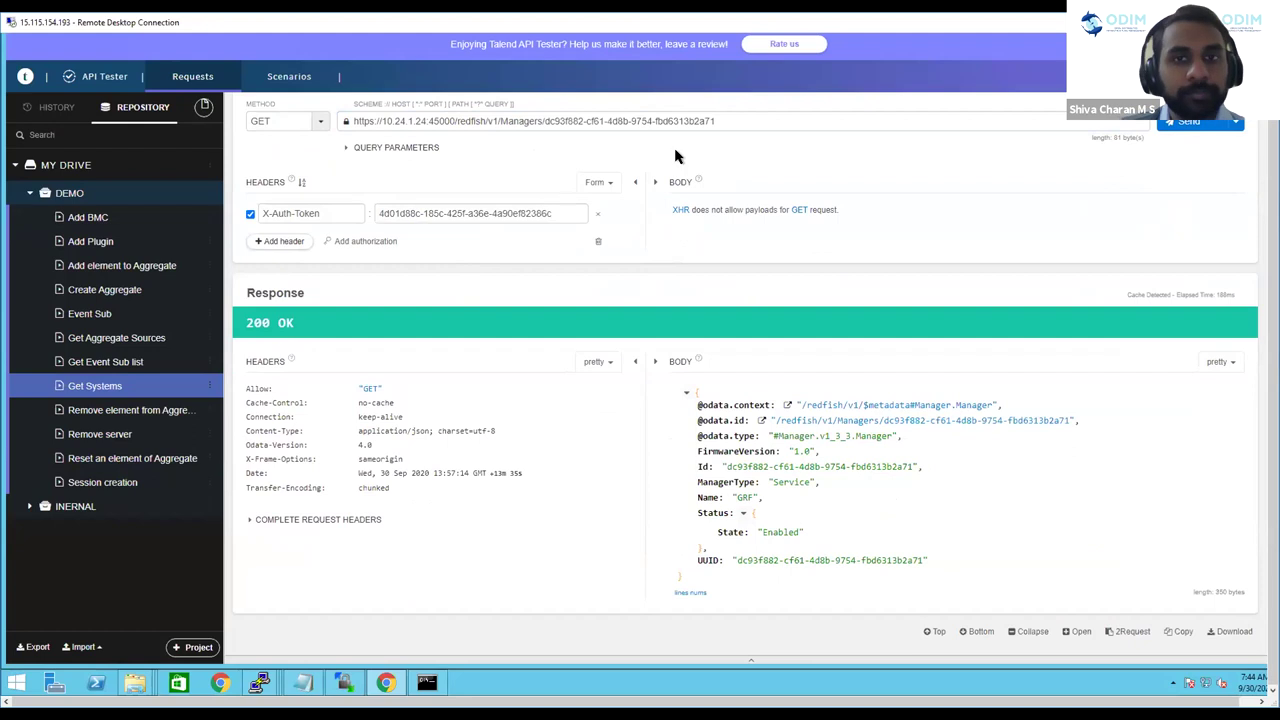
Step: Strip the manager ID from the URL, resend the Managers collection request and query the first listed member
left_click_drag(715, 121, 547, 121)
key("BackSpace")
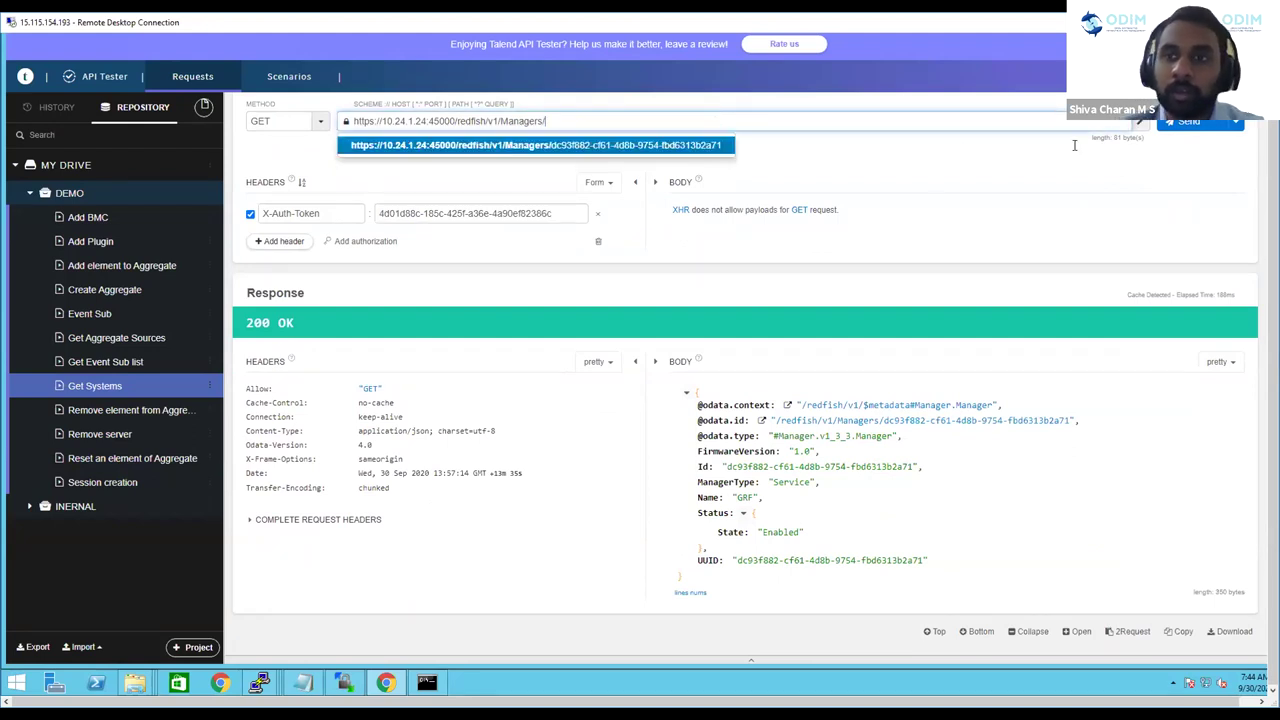
left_click(1172, 133)
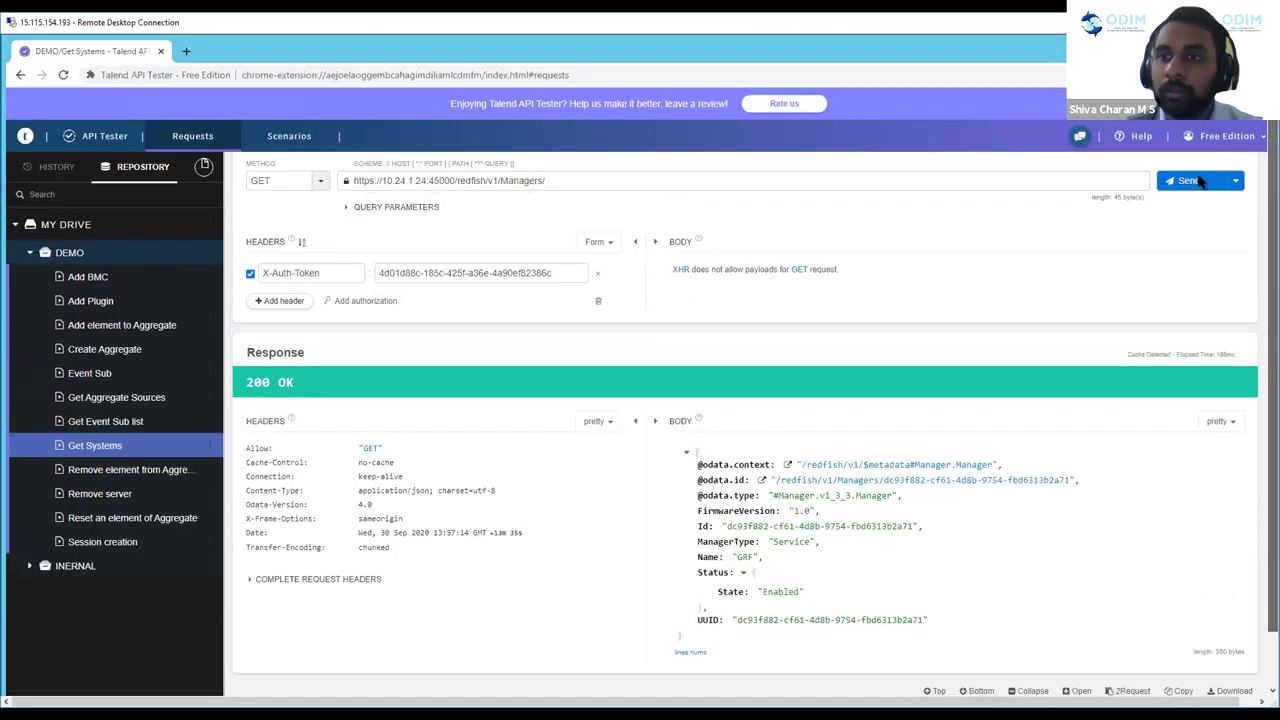
left_click(1185, 182)
left_click(905, 578)
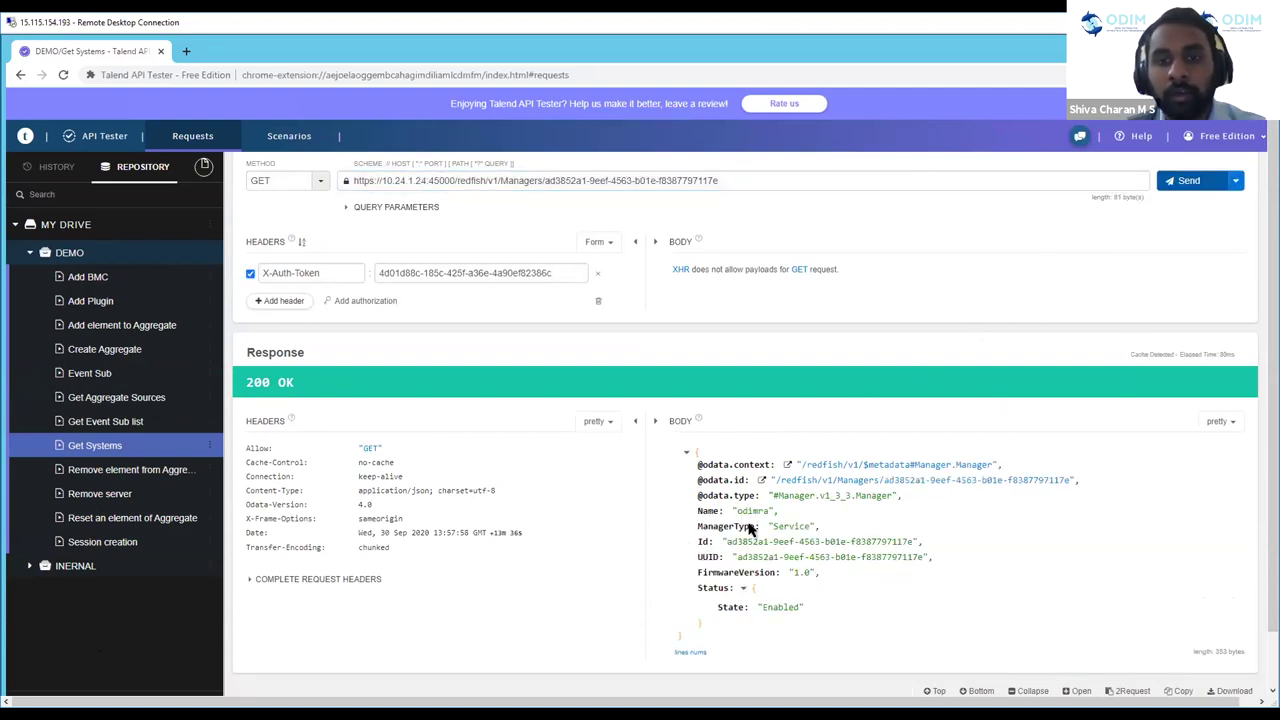
Step: Examine the Name and UUID of the first manager in the response body
left_click_drag(737, 511, 790, 513)
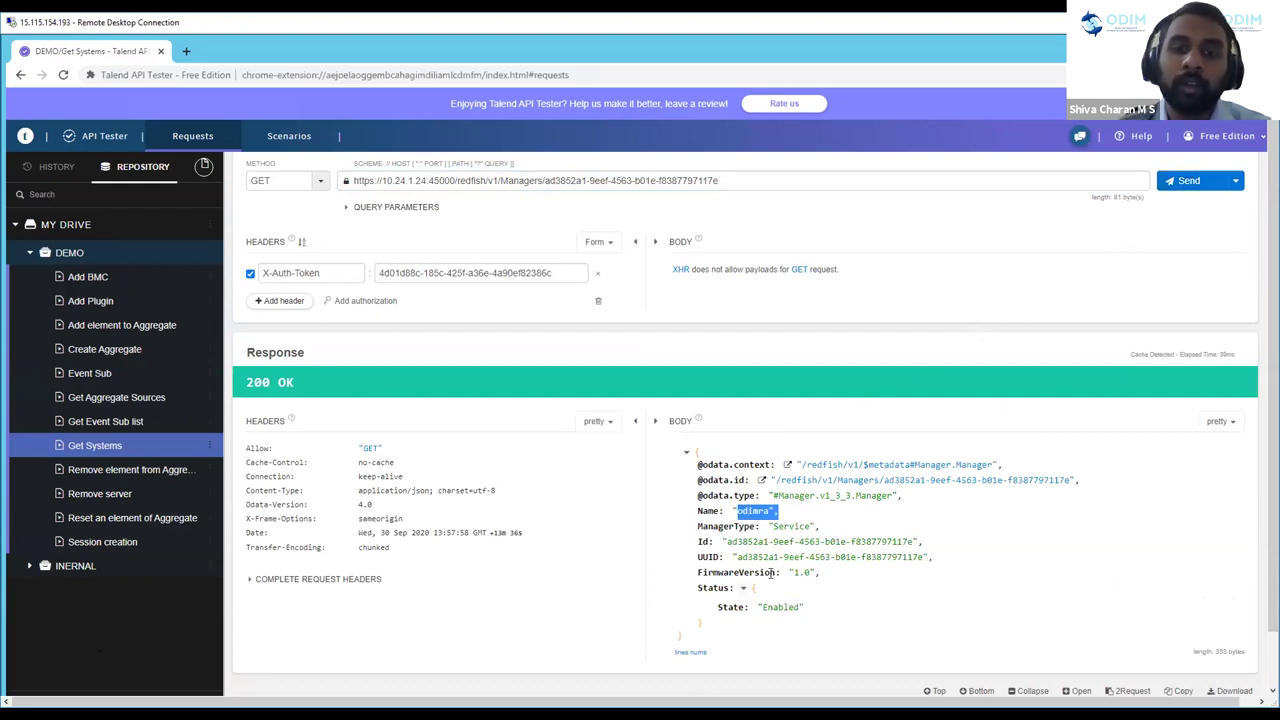
left_click_drag(918, 570, 868, 557)
left_click(620, 593)
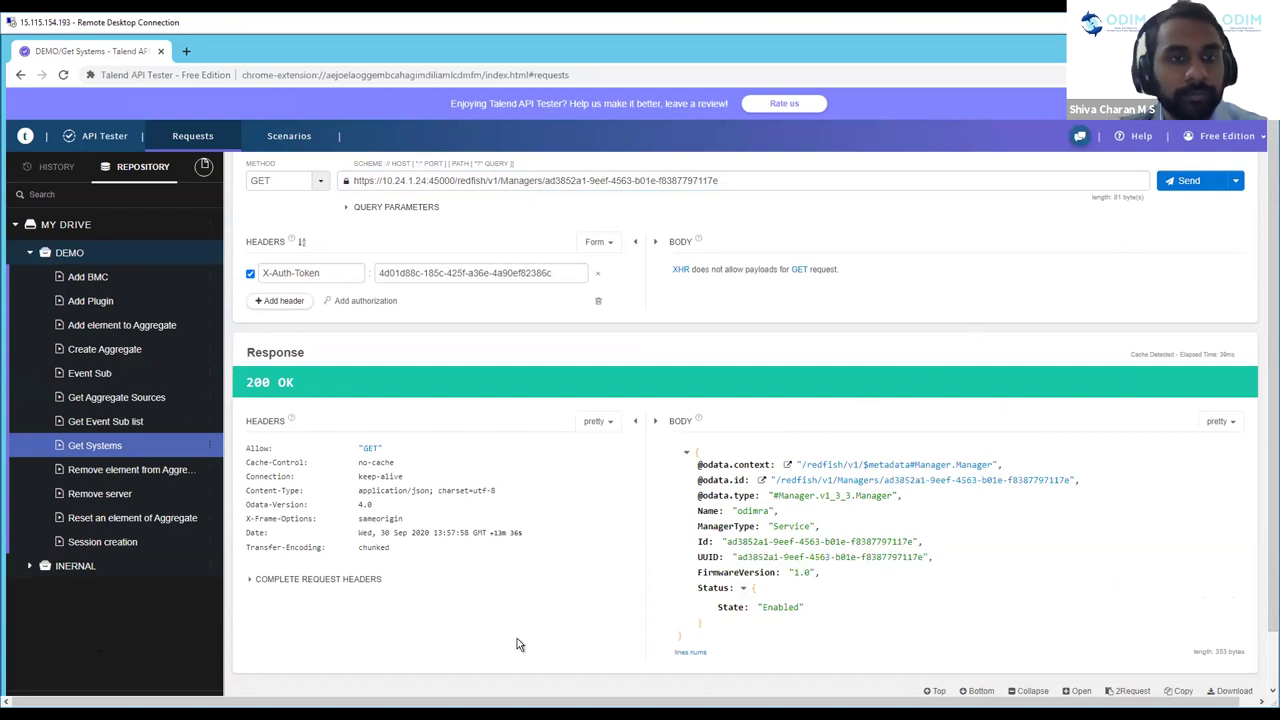
Step: Switch to the terminal running the event listener on port 8058 and examine the event's MessageId and OriginOfCondition link
scroll(1273, 400, "down", 1)
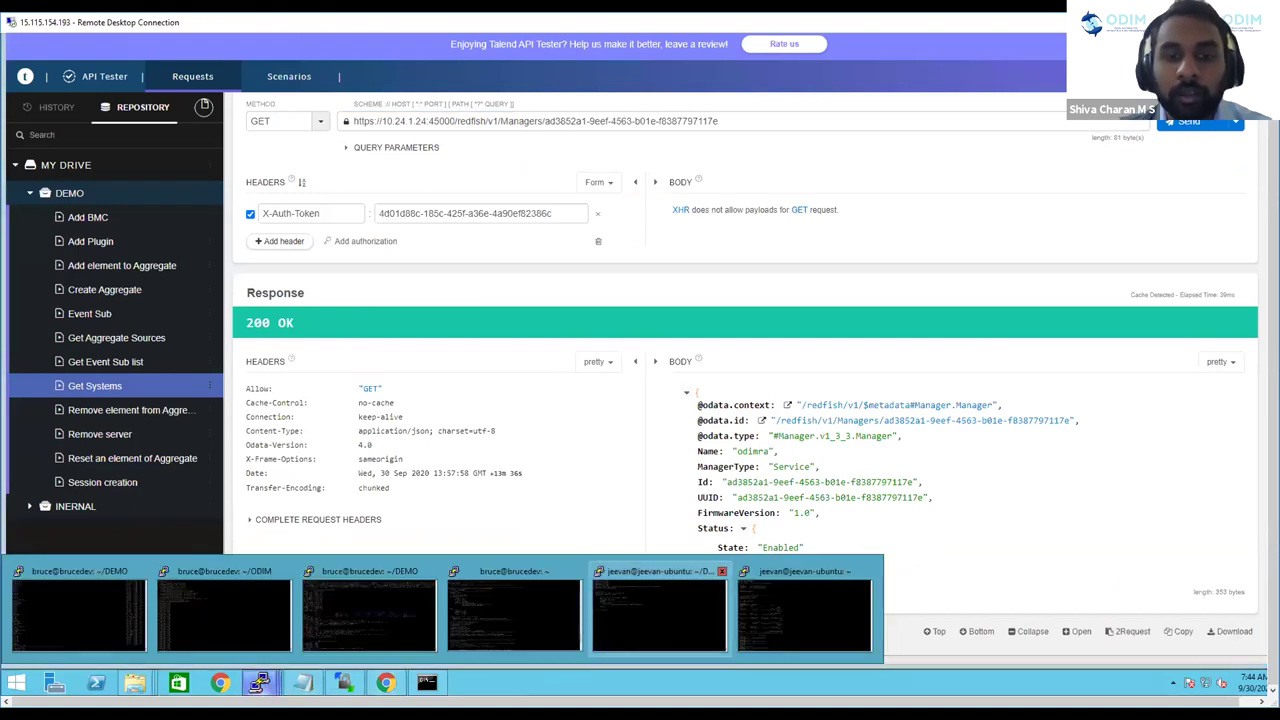
left_click(645, 620)
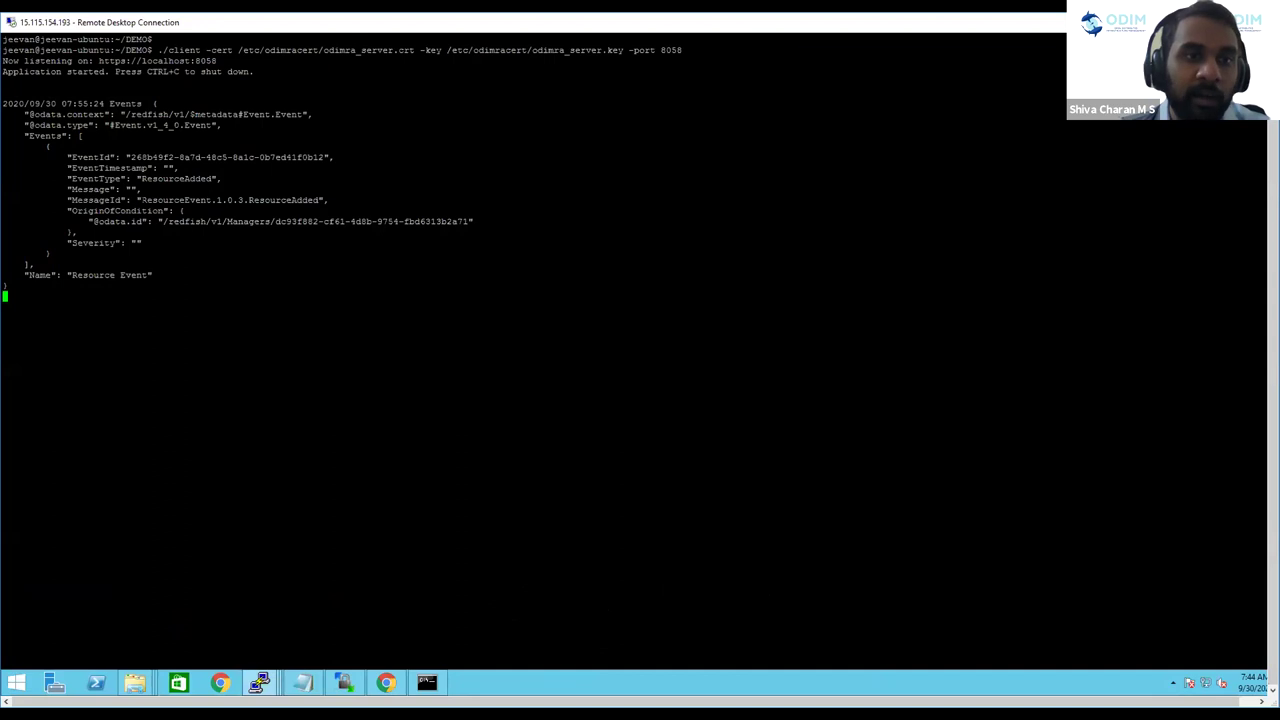
left_click_drag(137, 200, 320, 200)
left_click_drag(163, 221, 469, 221)
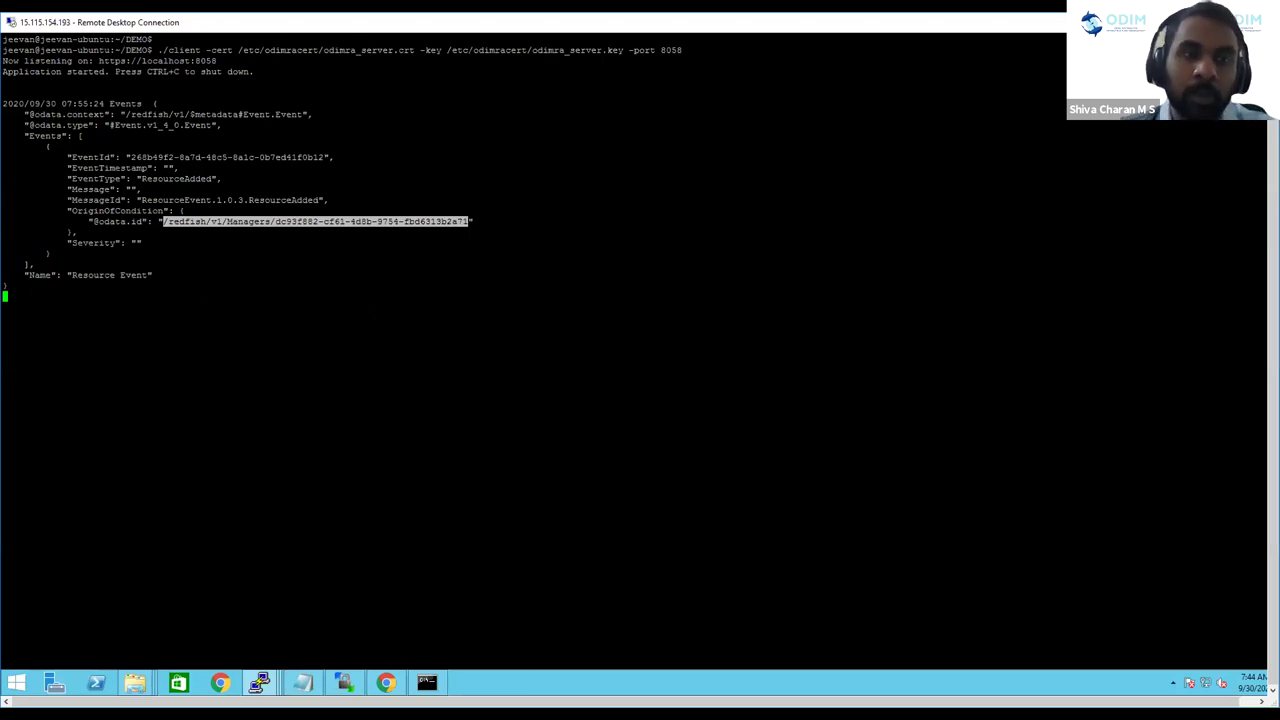
left_click(469, 221)
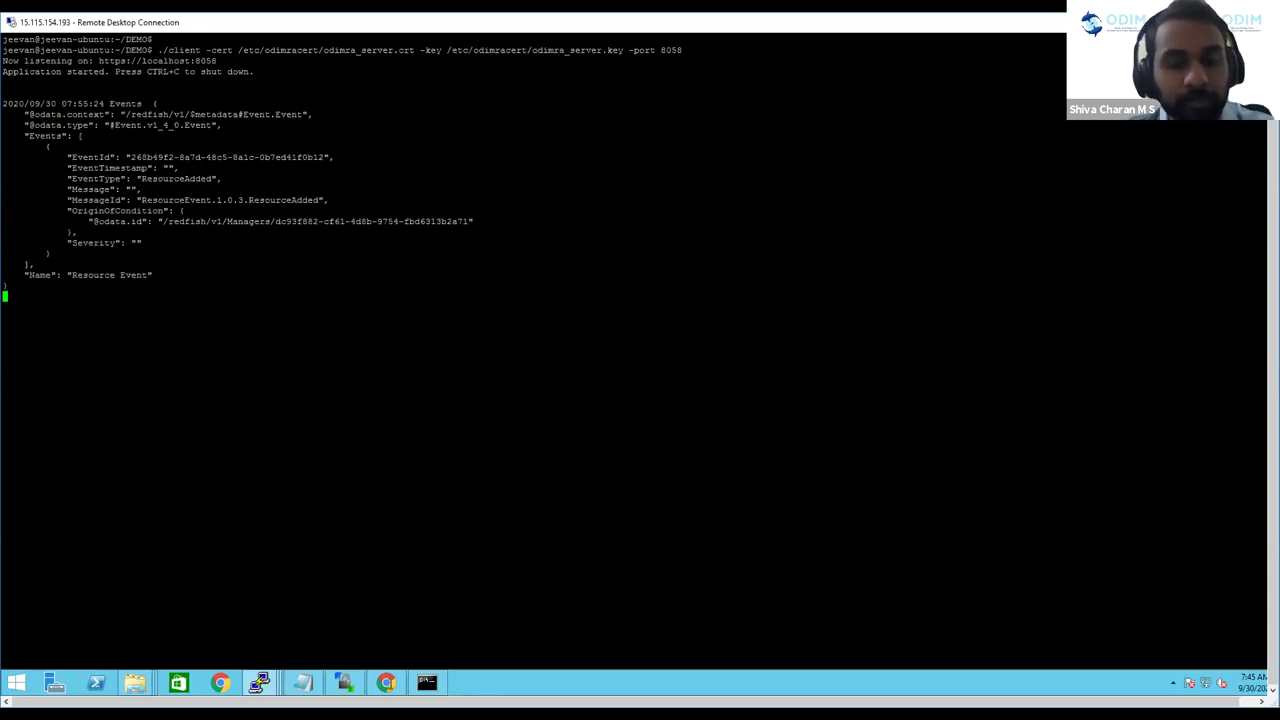
Step: Switch back to Talend API Tester, discard the unsaved changes, and examine the Add BMC request's host, credential and PluginID fields
left_click(386, 684)
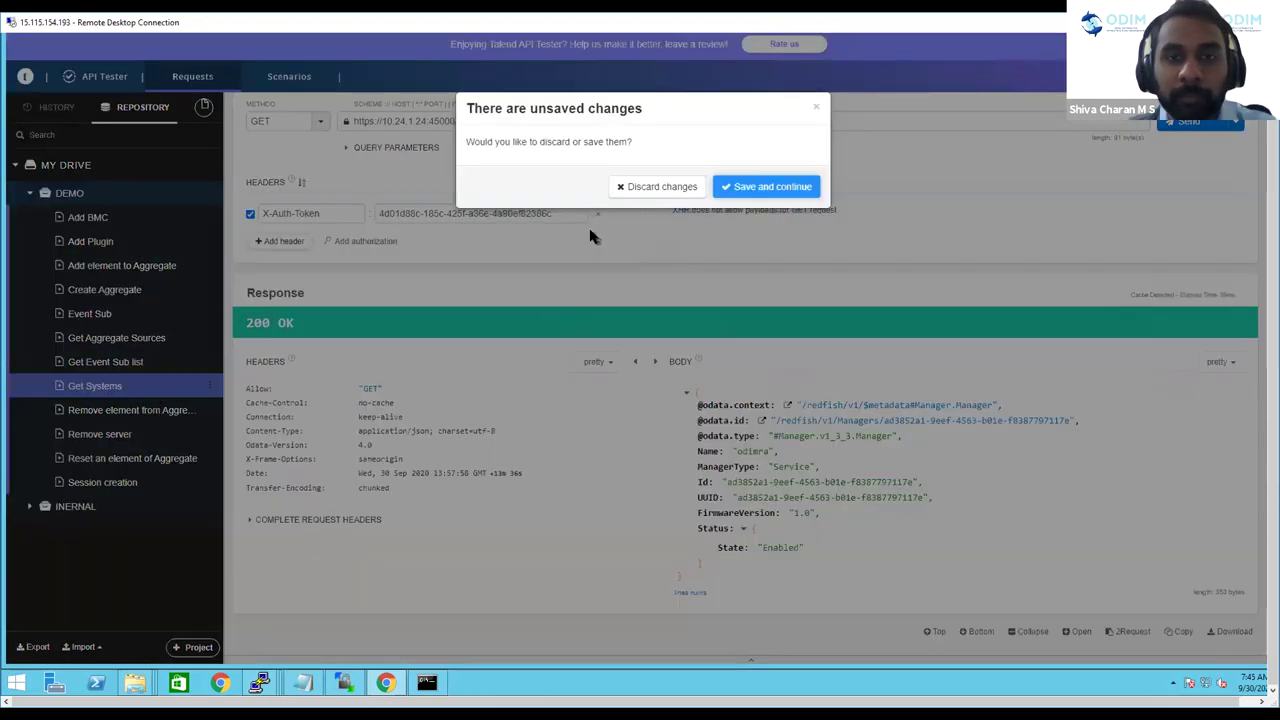
left_click(632, 187)
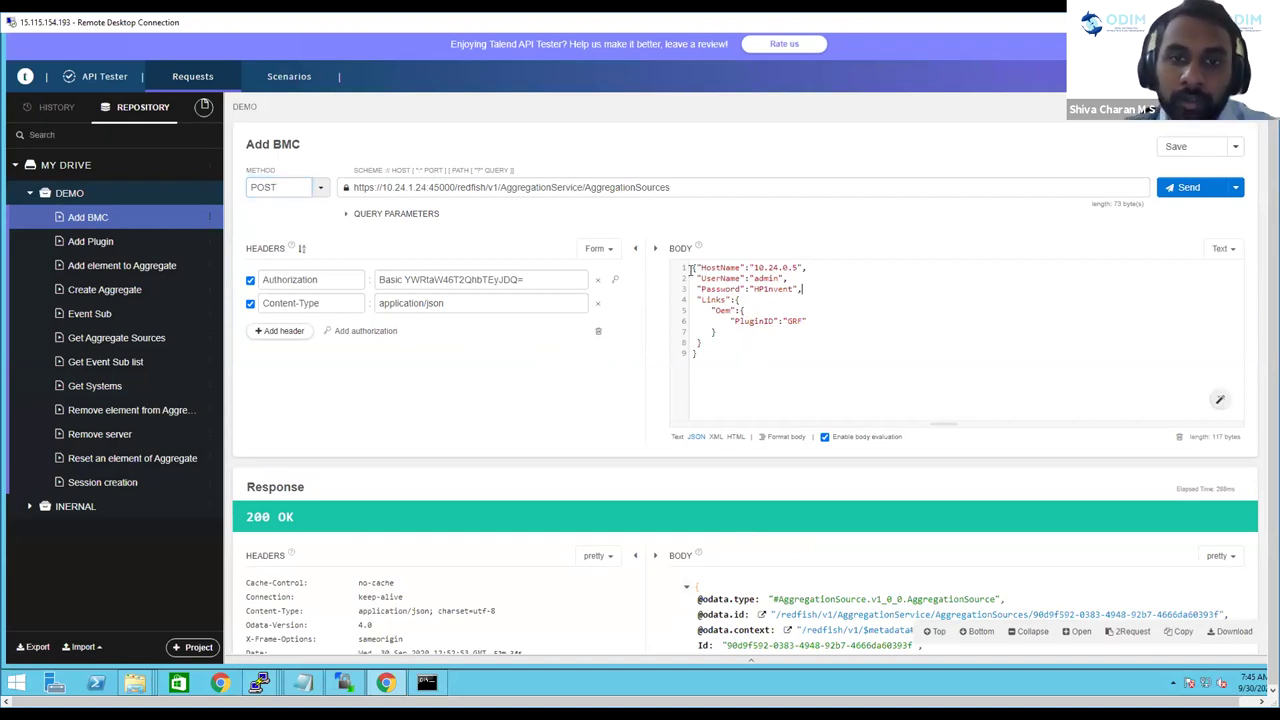
left_click_drag(802, 288, 688, 268)
left_click(818, 321)
left_click_drag(808, 321, 730, 321)
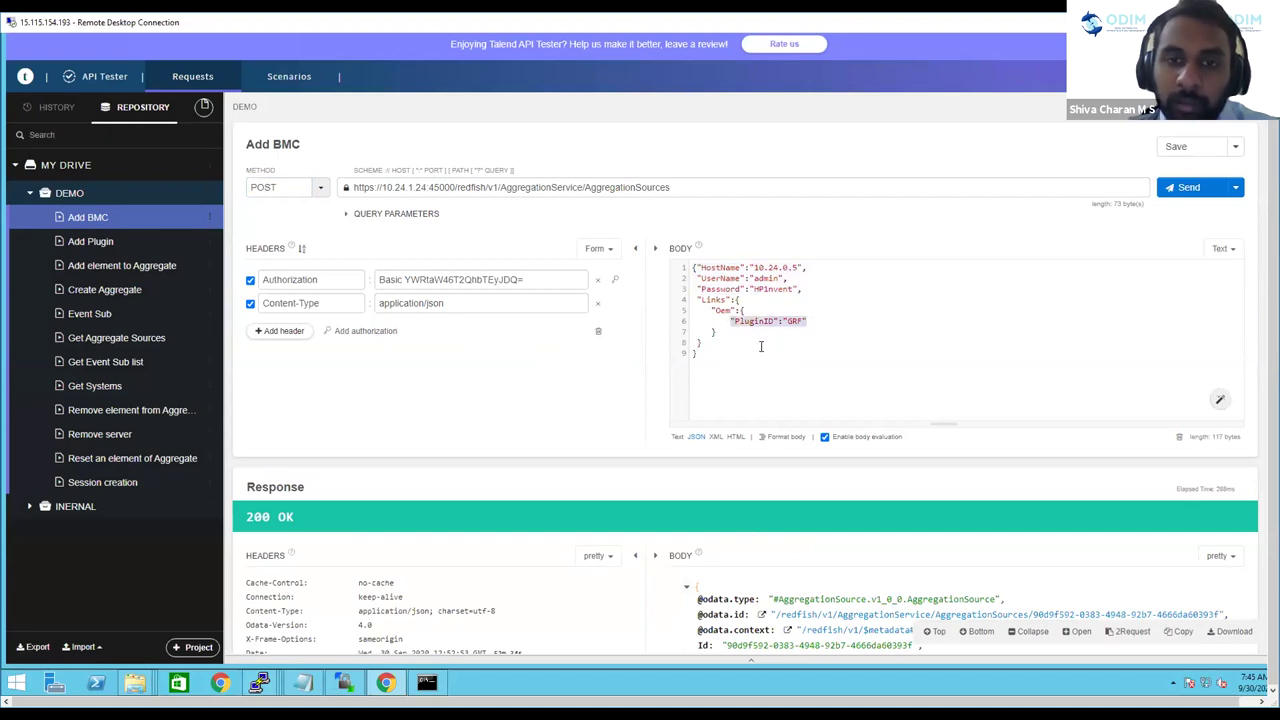
left_click(849, 362)
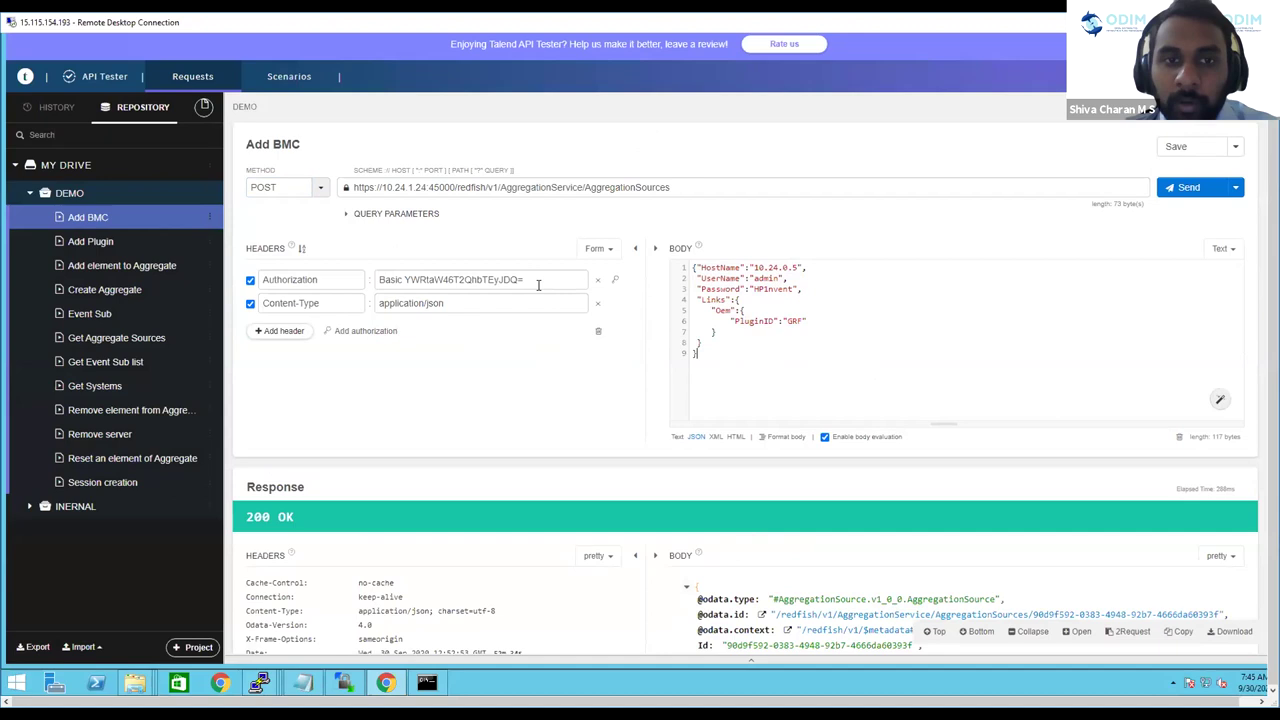
Step: Check the Authorization header of the Add BMC request and send the POST to AggregationSources
left_click_drag(524, 281, 360, 285)
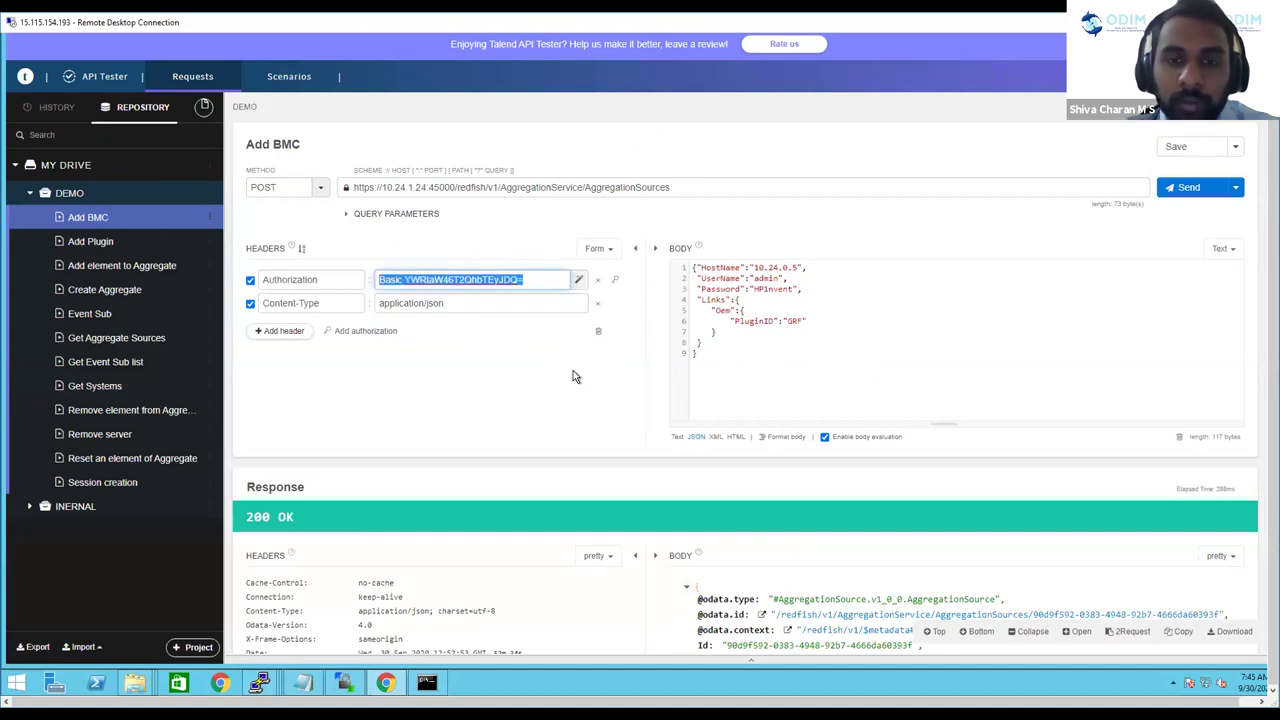
left_click(616, 397)
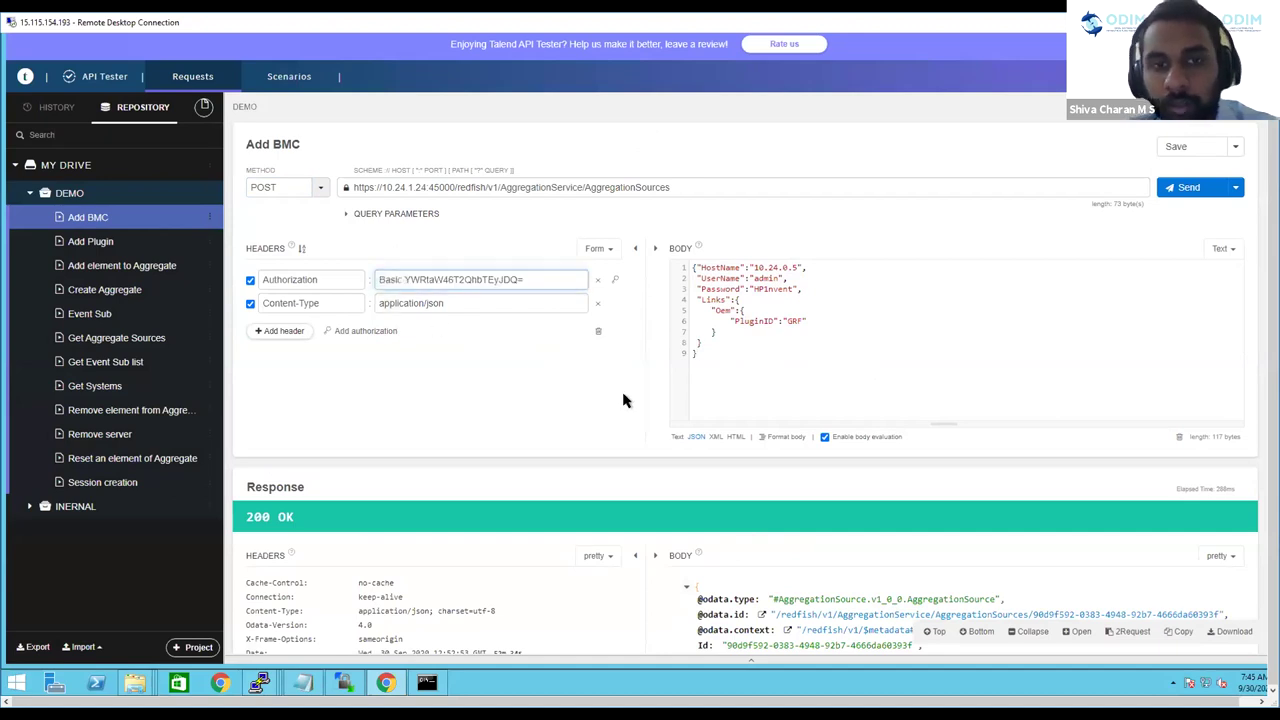
left_click(1183, 190)
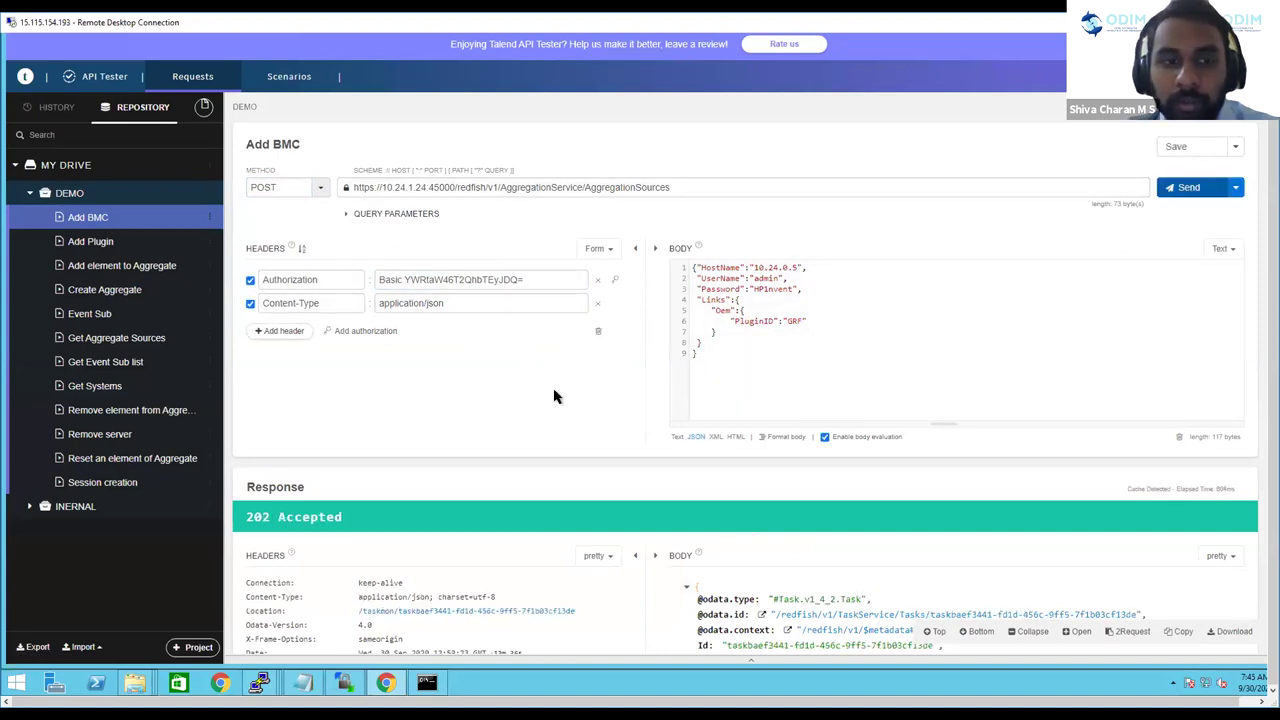
Step: Load the task link returned in the response body as a GET request and query the task
scroll(558, 400, "down", 1)
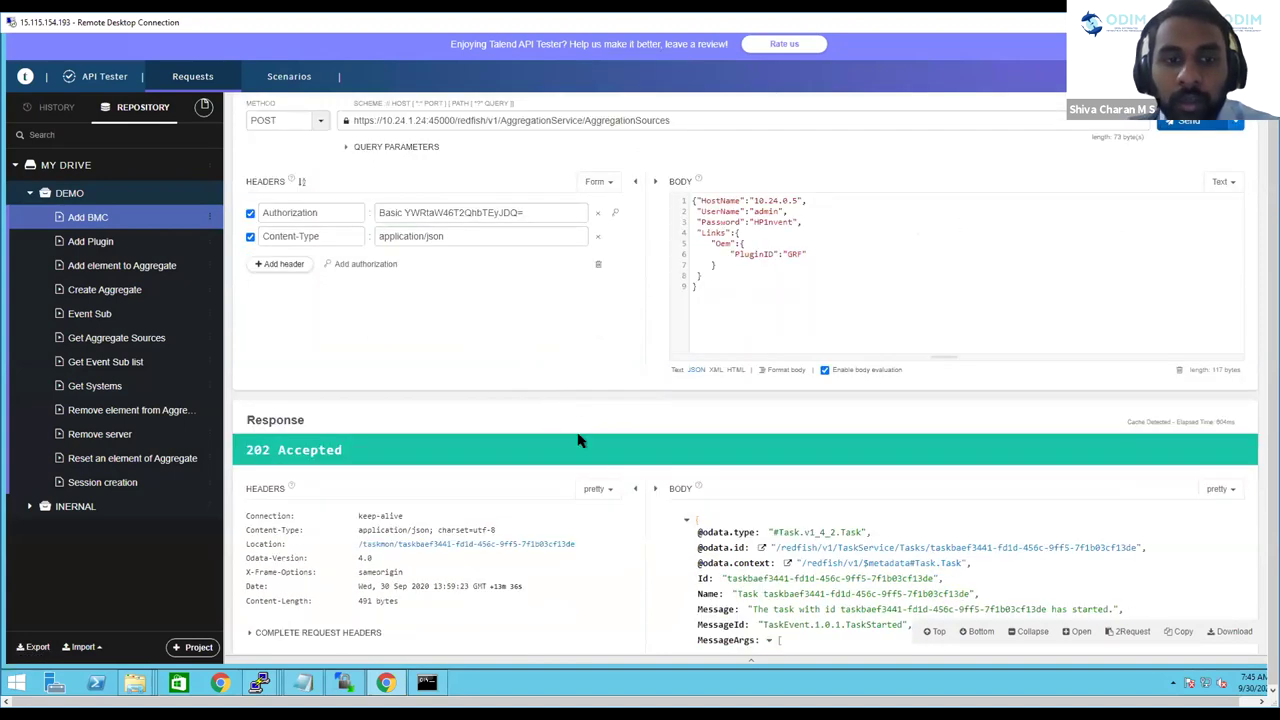
left_click(1035, 550)
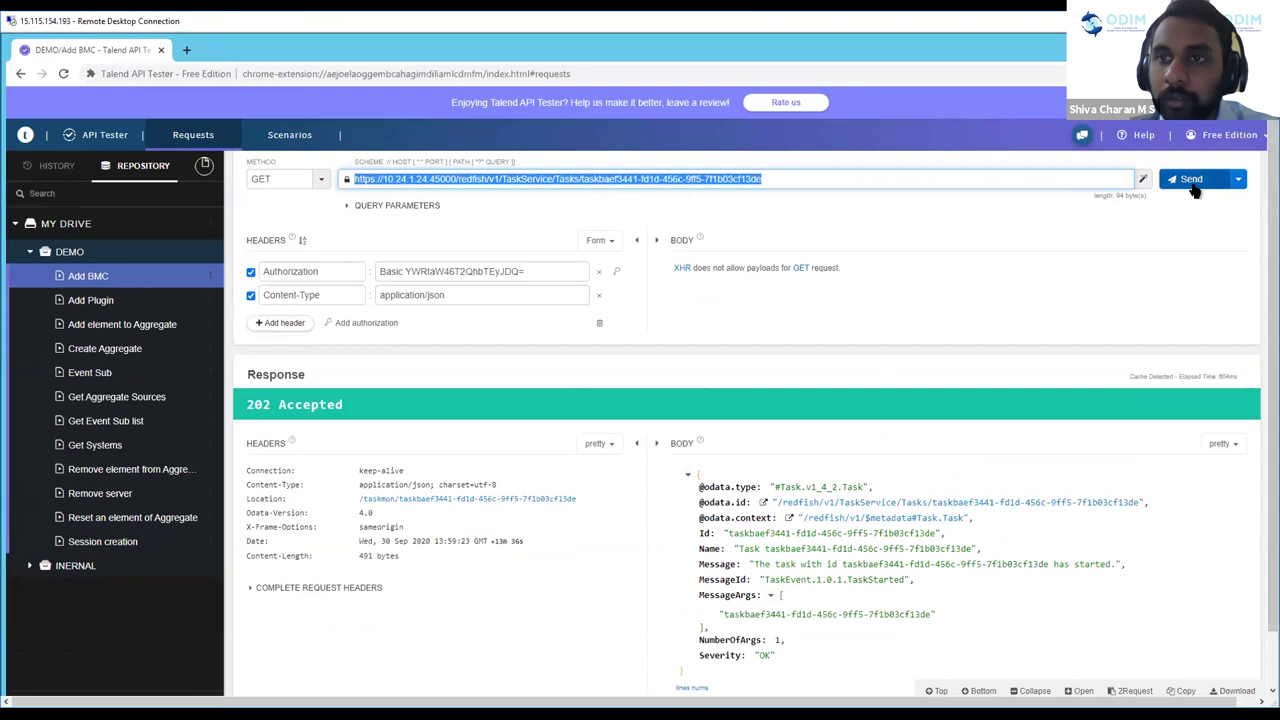
left_click(1190, 180)
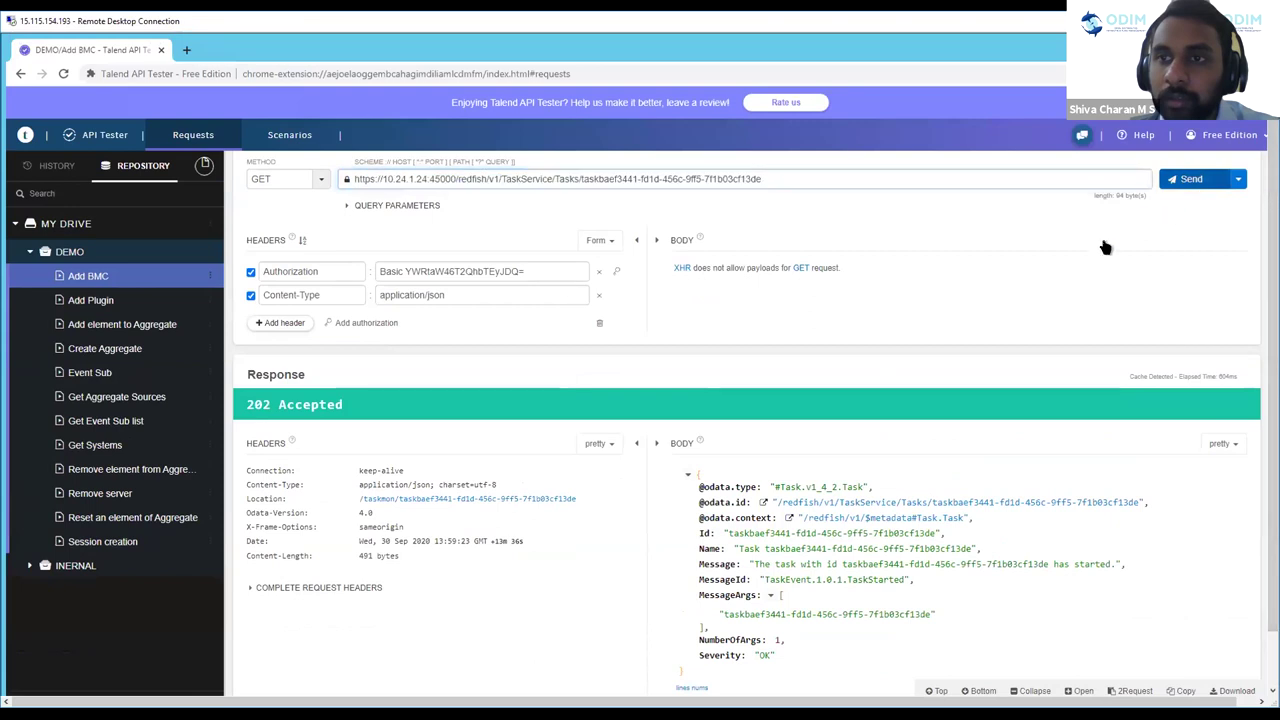
scroll(768, 466, "down", 2)
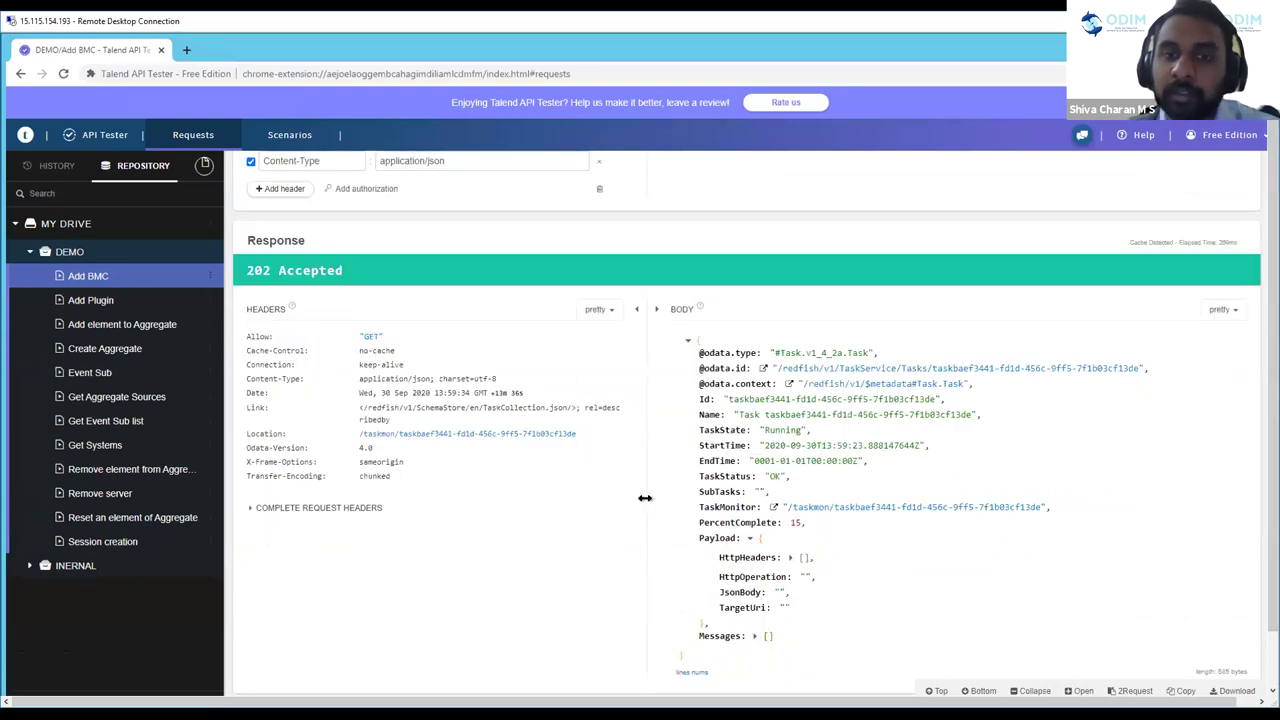
Step: Examine the task's PercentComplete value and resend the task request to refresh its progress
scroll(646, 497, "up", 1)
scroll(646, 497, "up", 2)
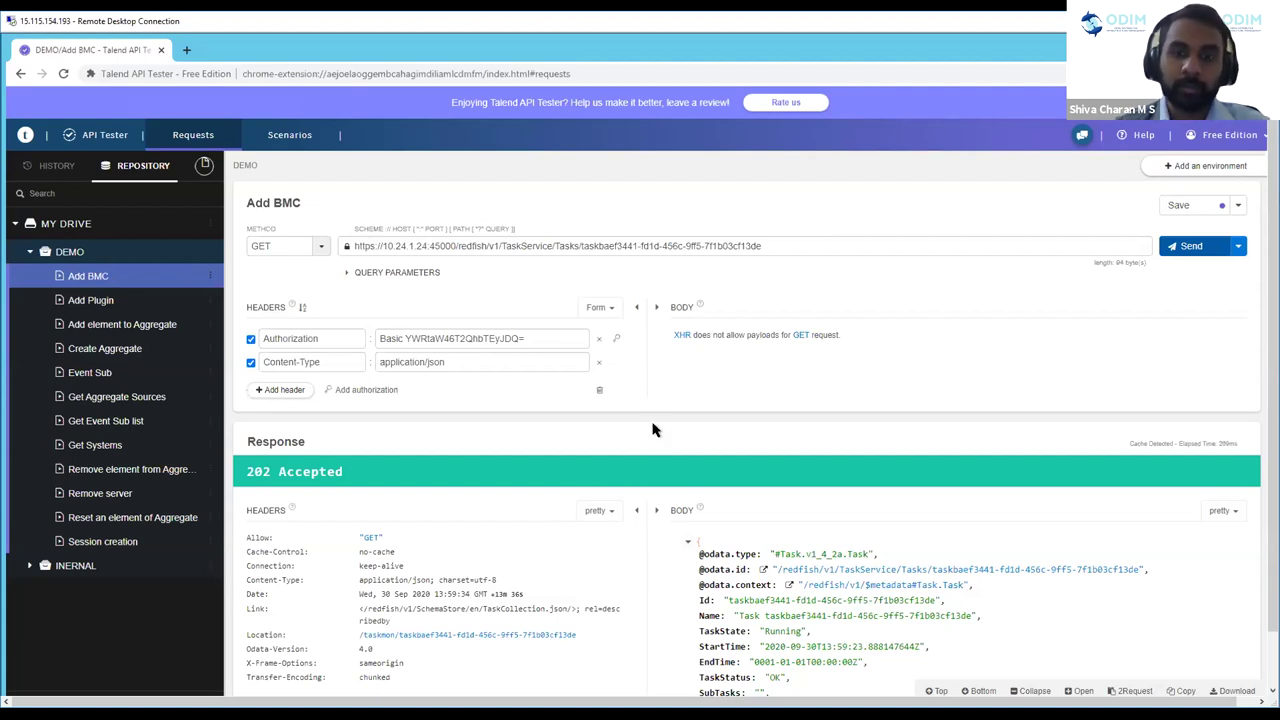
scroll(657, 438, "down", 1)
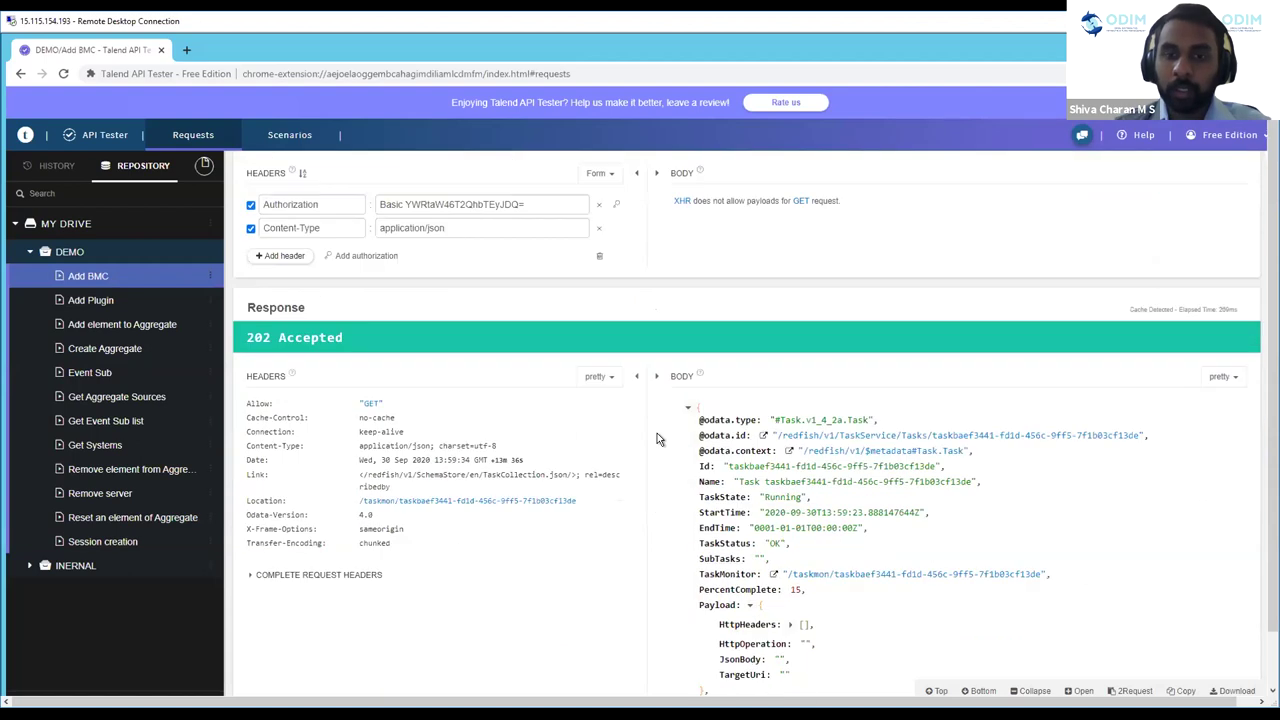
left_click_drag(700, 590, 802, 591)
left_click(1126, 262)
scroll(1152, 254, "up", 1)
key("ctrl+Return")
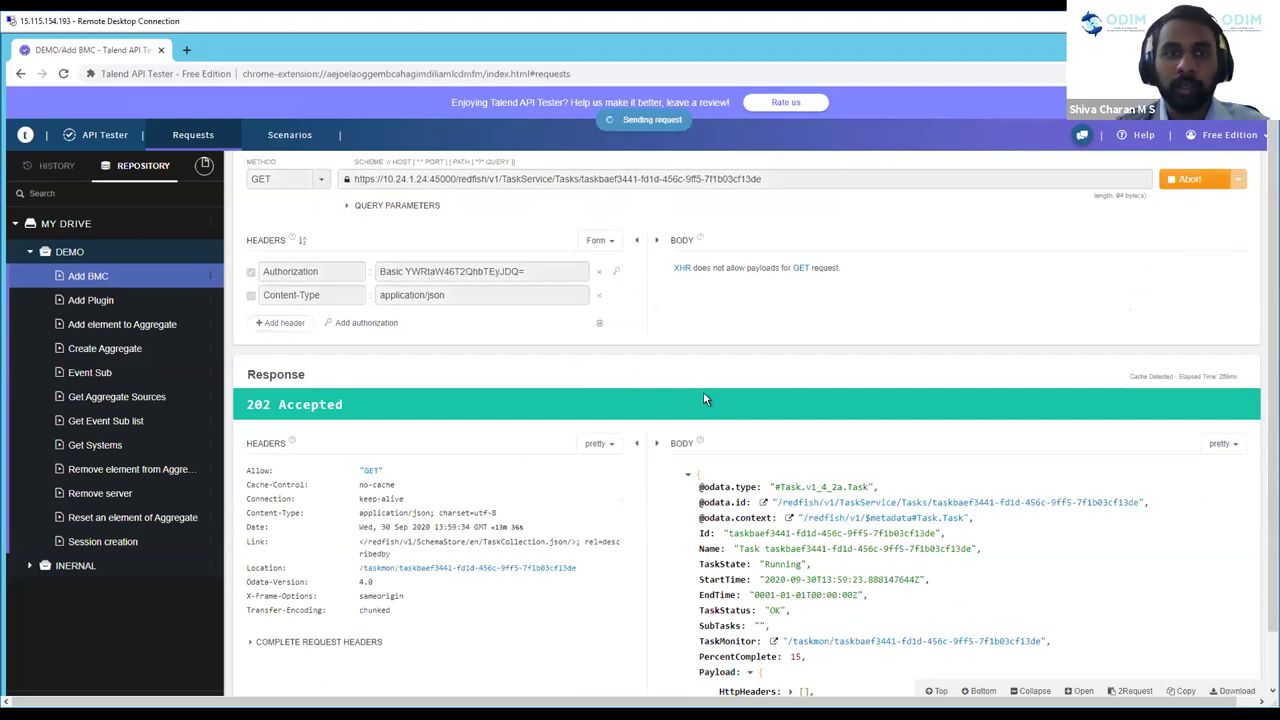
Step: Examine the TaskStatus and PercentComplete fields in the refreshed task response
scroll(680, 480, "down", 1)
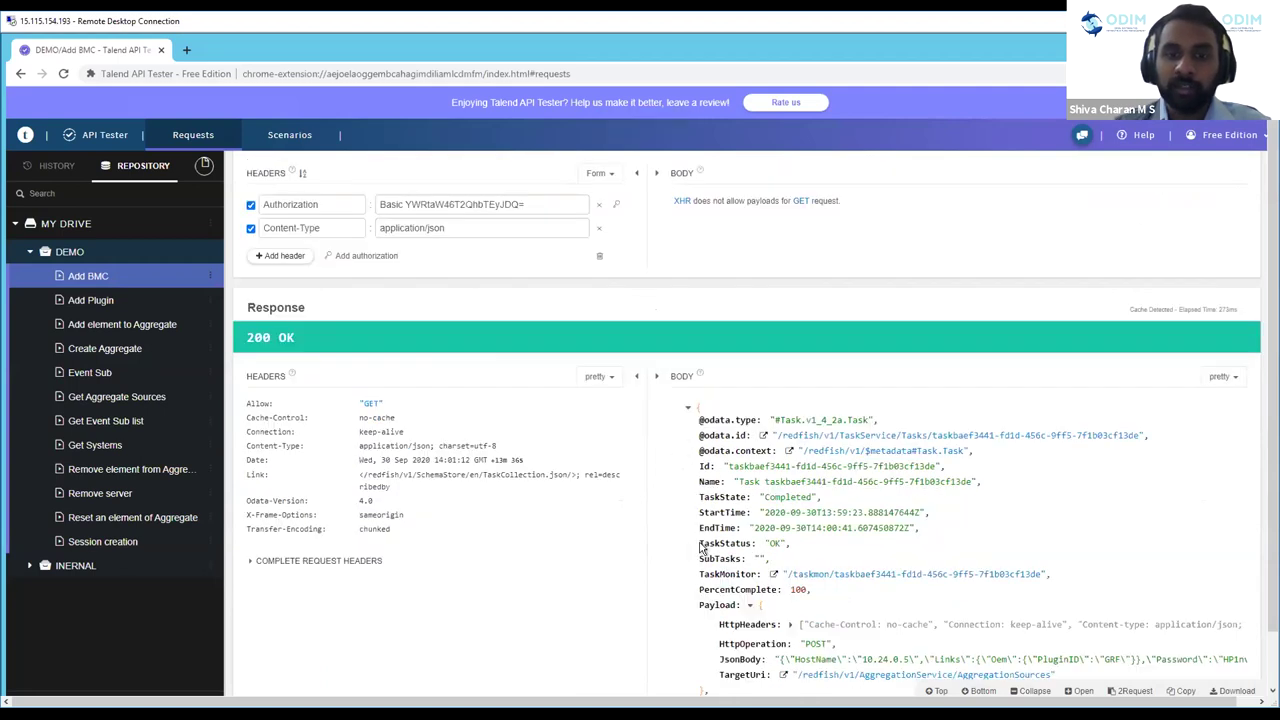
left_click_drag(699, 543, 760, 544)
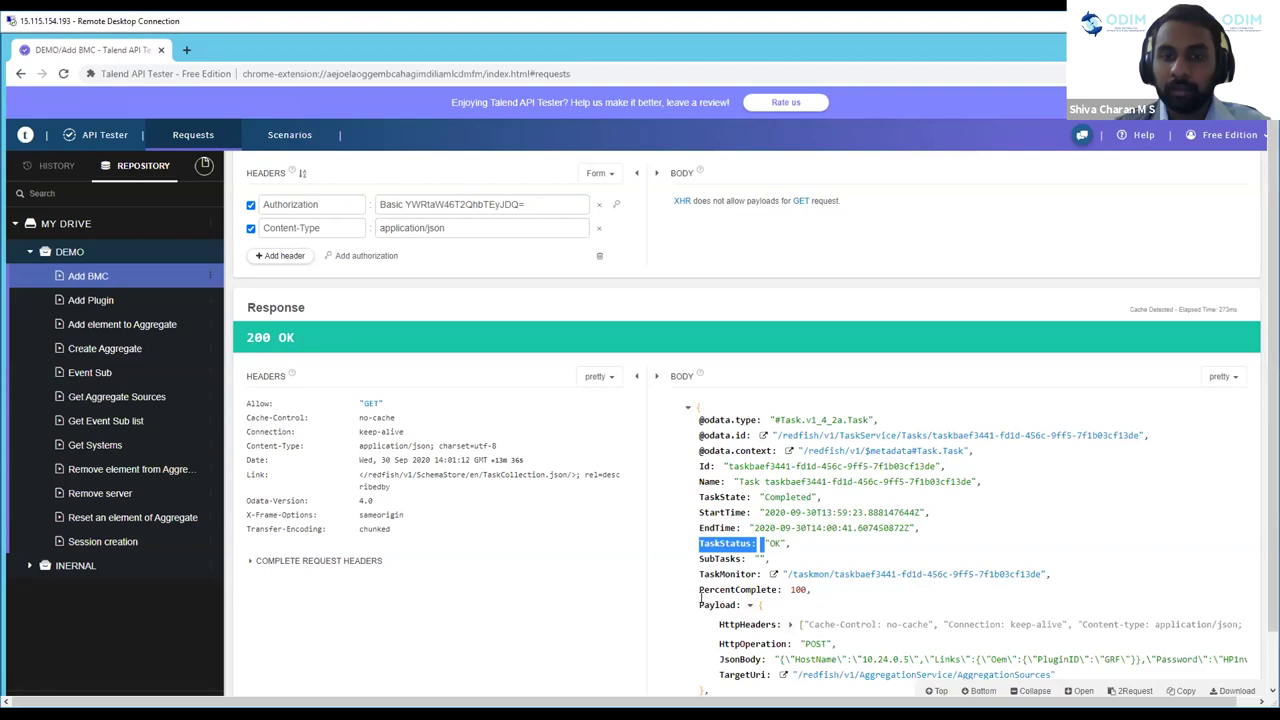
left_click_drag(699, 590, 806, 588)
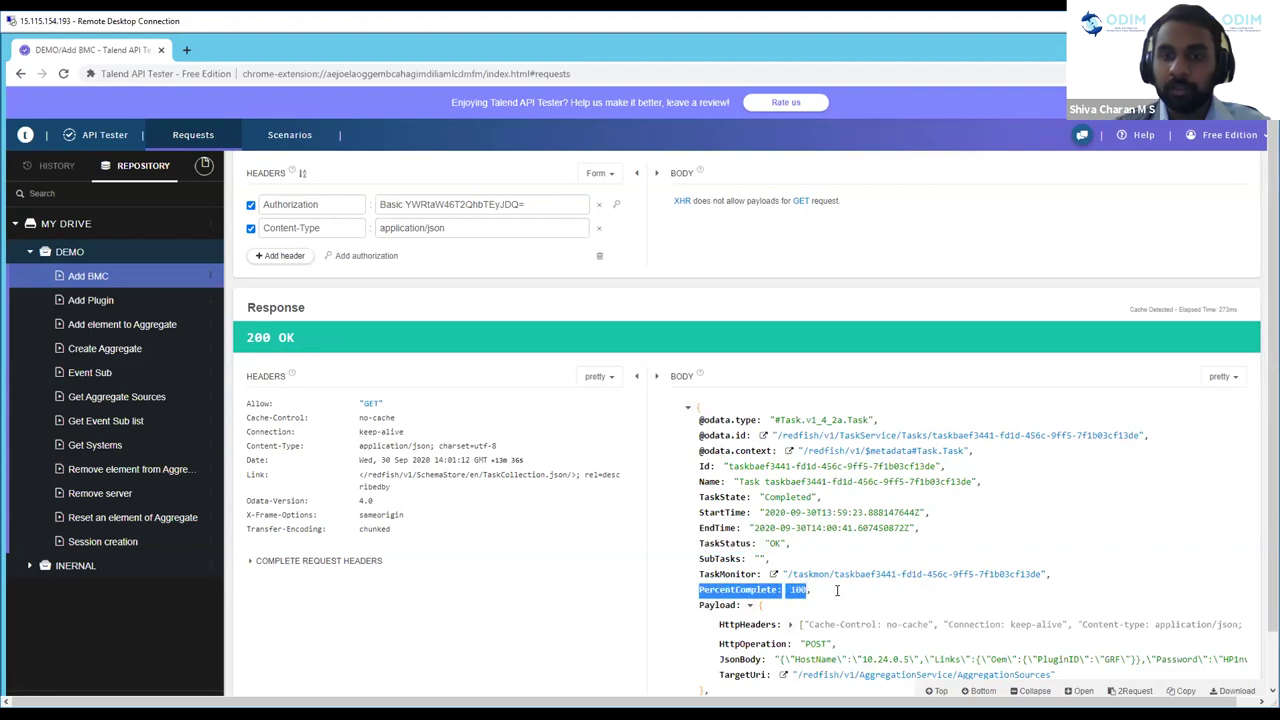
left_click(845, 597)
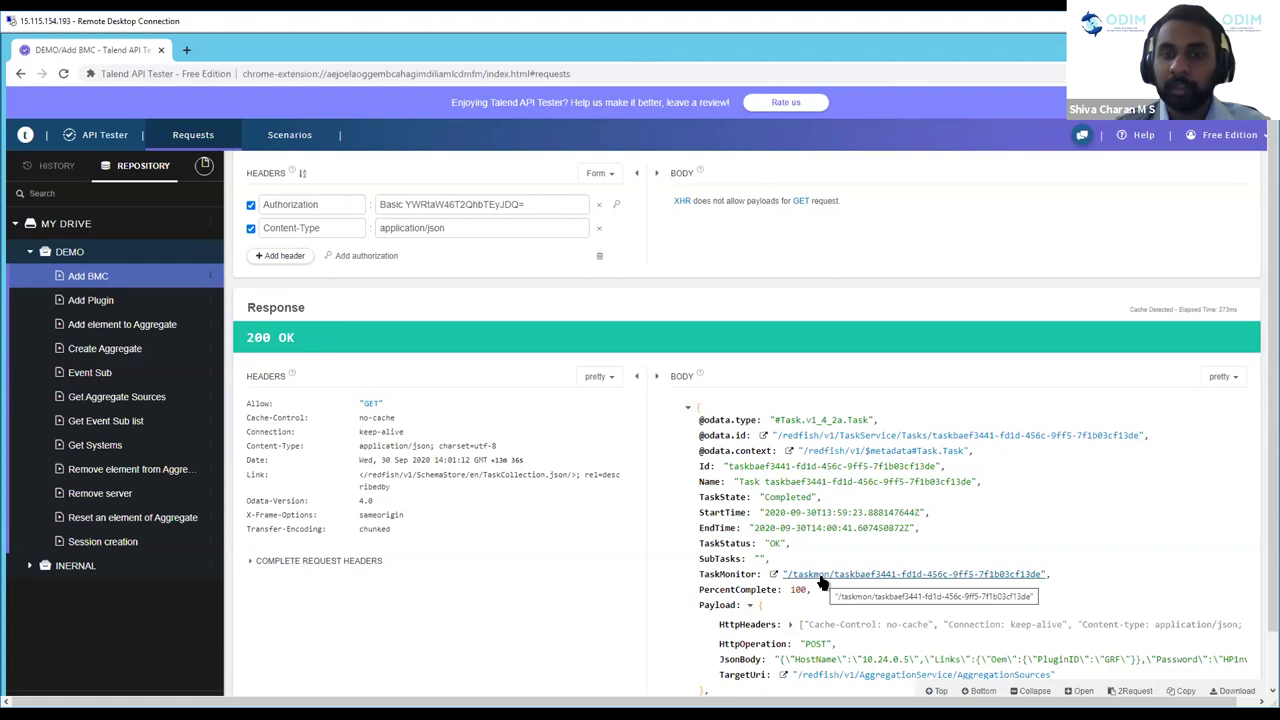
Step: Query the task's TaskMonitor link and examine the response status and the aggregation source body
left_click(820, 580)
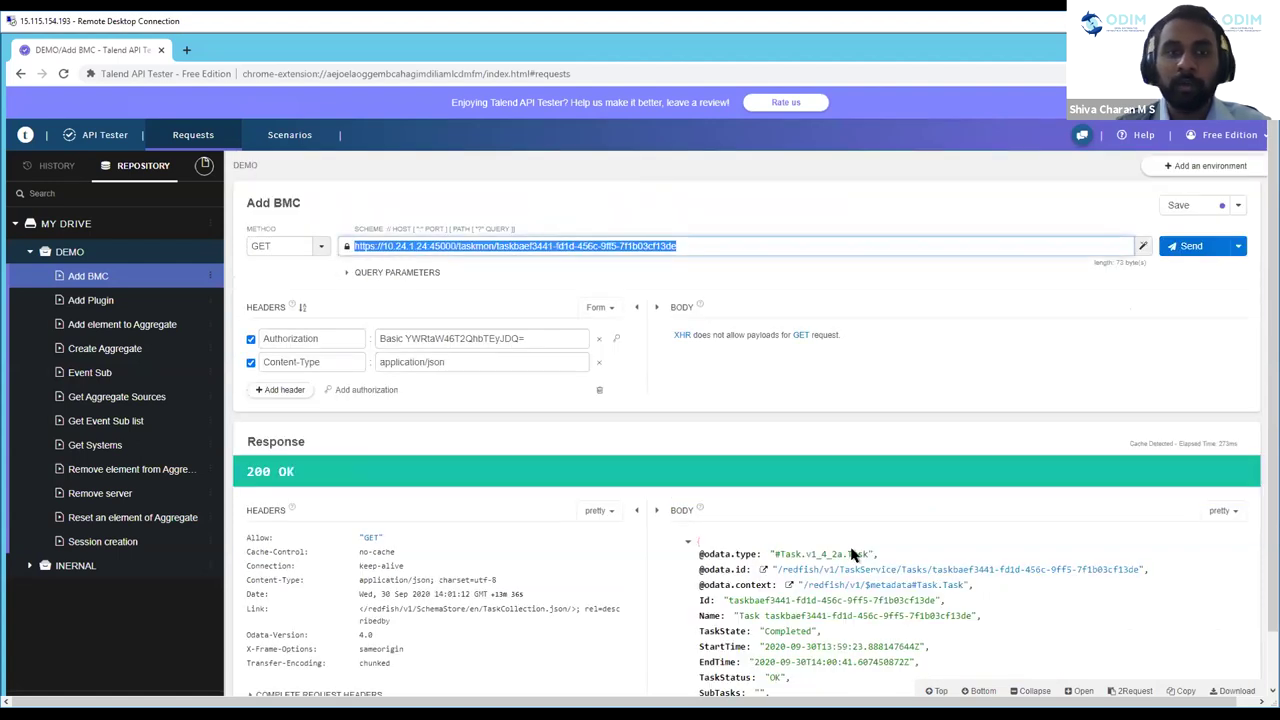
left_click(1188, 247)
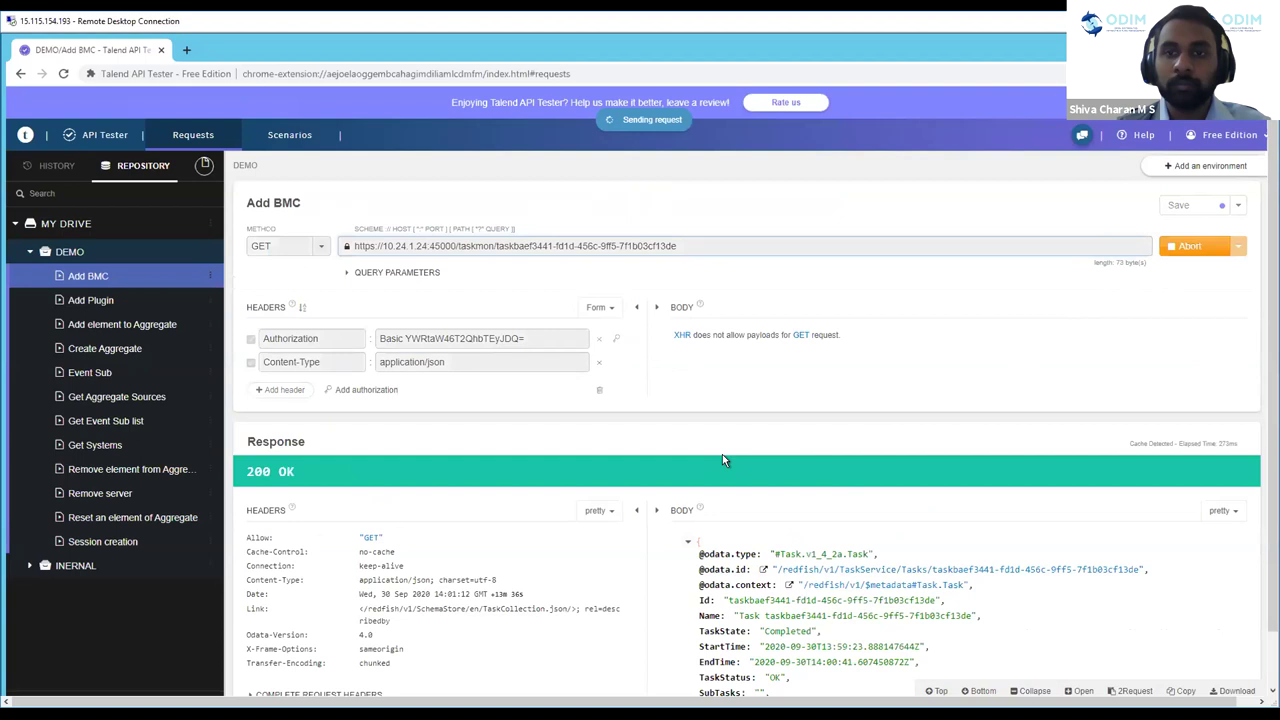
scroll(646, 498, "down", 1)
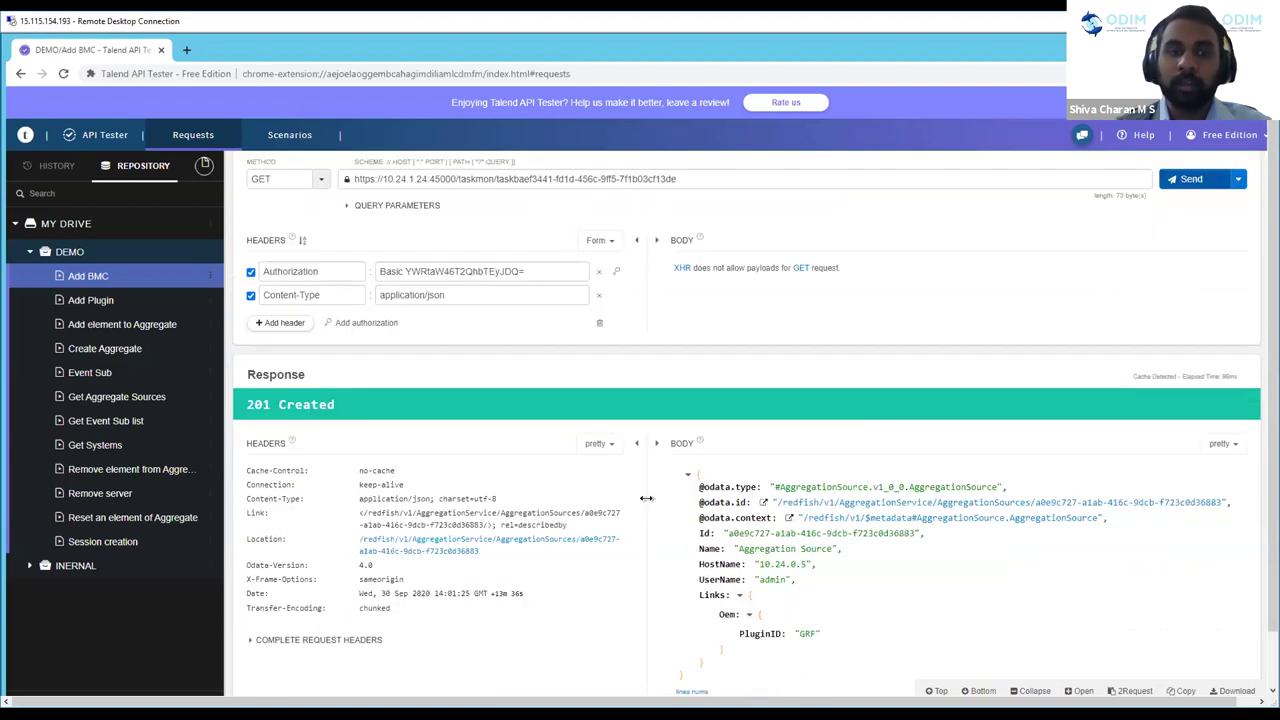
double_click(281, 406)
left_click_drag(714, 672, 661, 572)
left_click(540, 588)
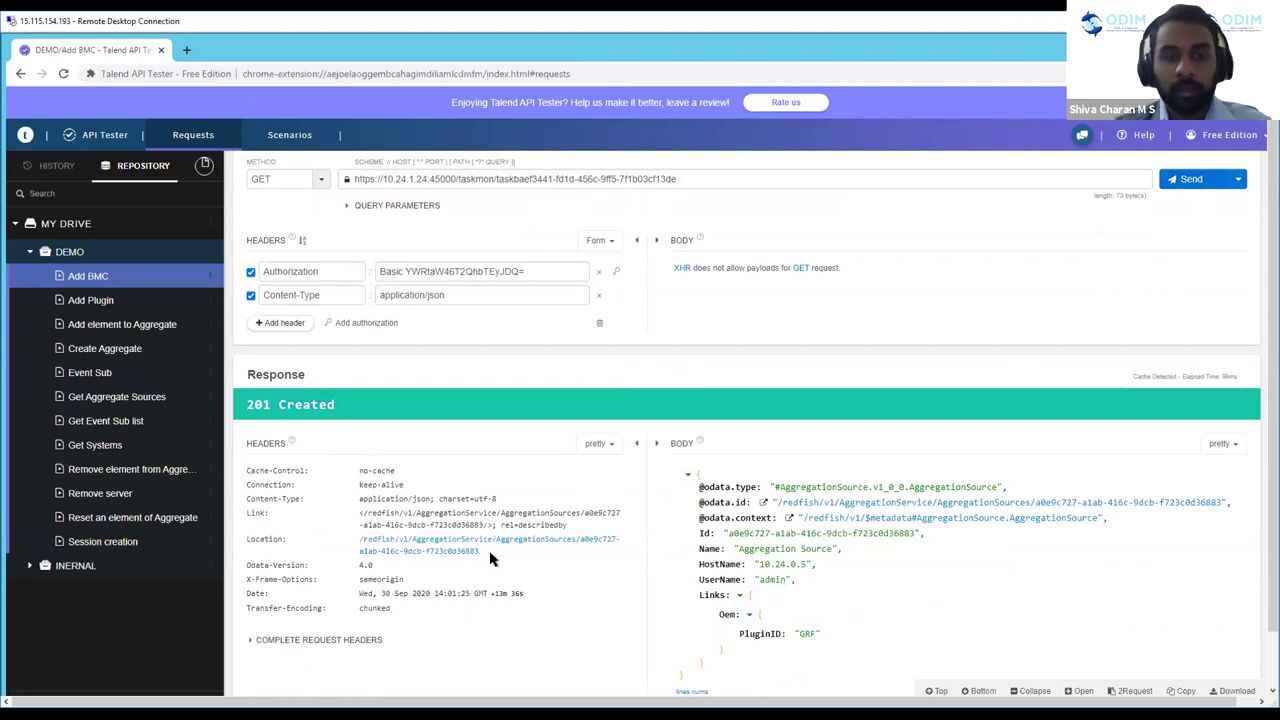
Step: Query the new aggregation source from the Location header link and examine its HostName and UserName
left_click_drag(428, 552, 360, 541)
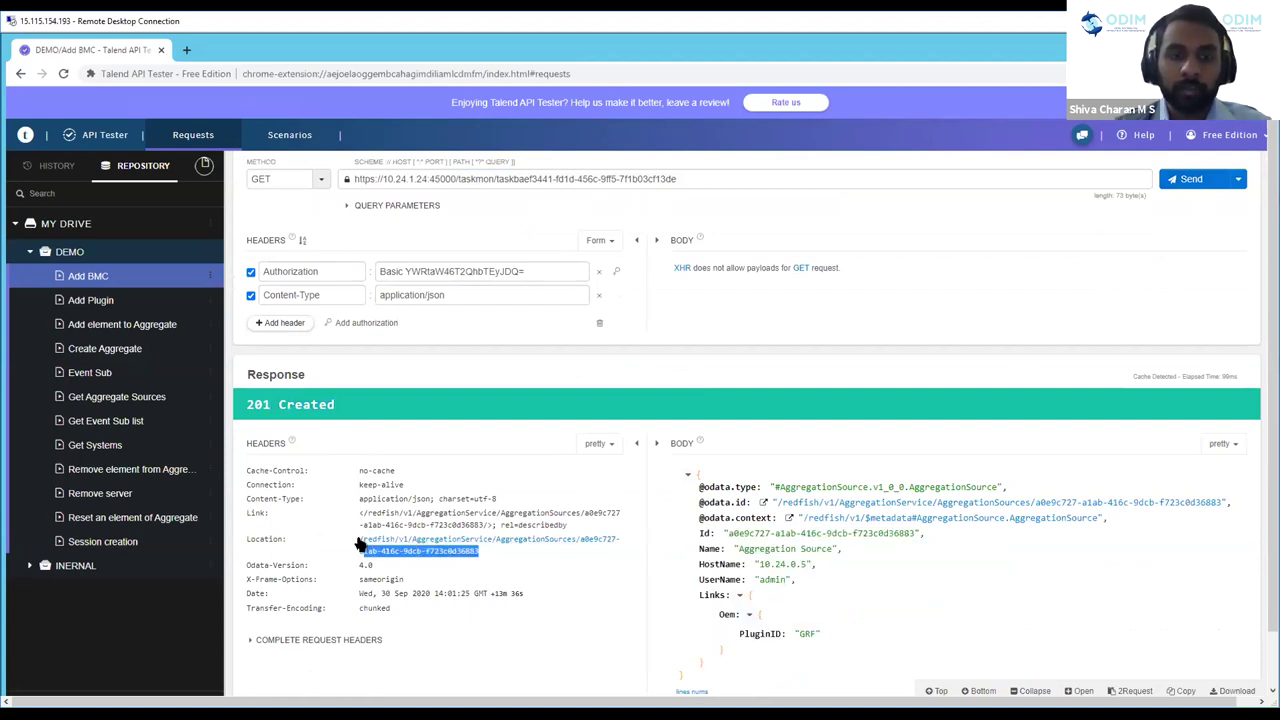
triple_click(403, 557)
left_click(506, 543)
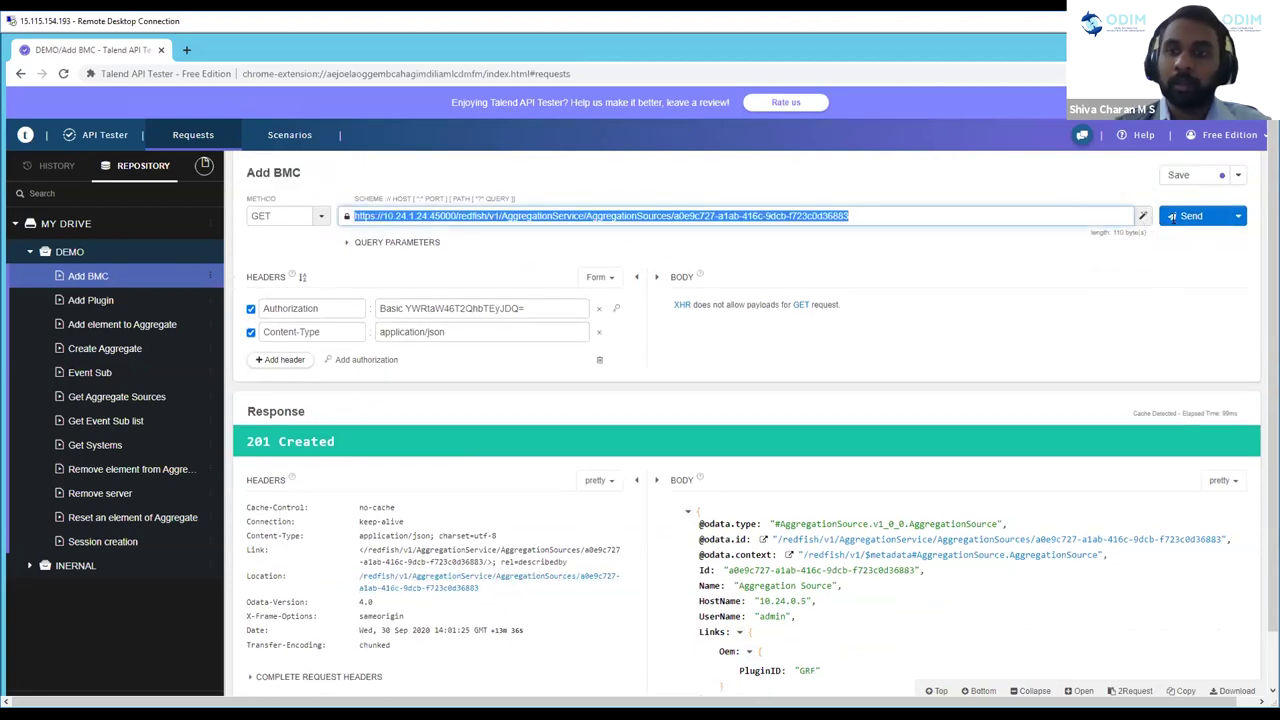
left_click(1188, 216)
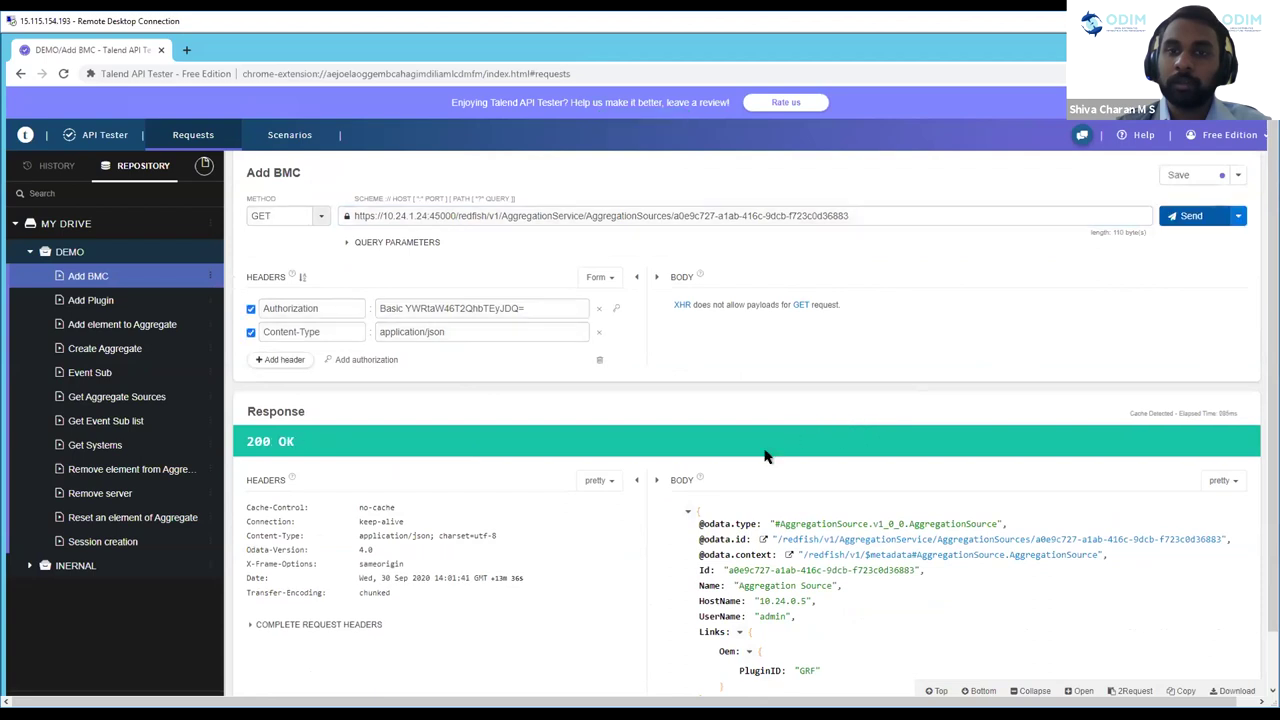
scroll(703, 548, "down", 1)
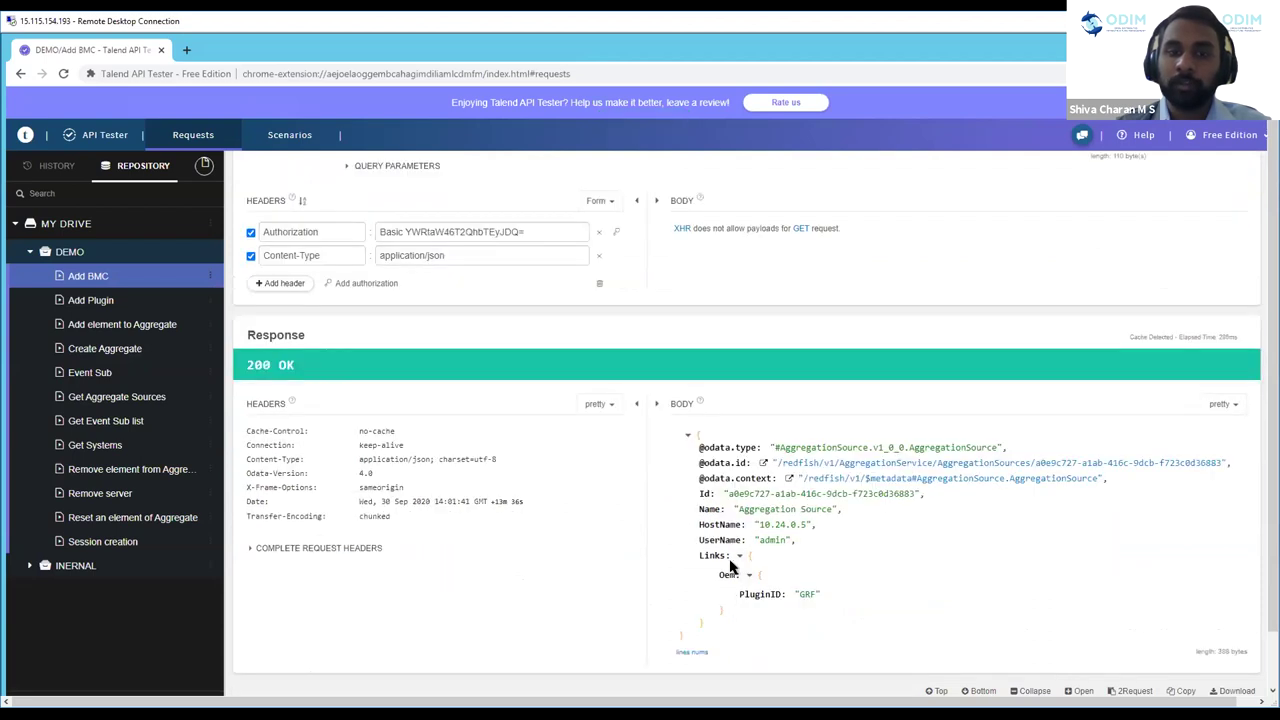
left_click_drag(731, 540, 699, 522)
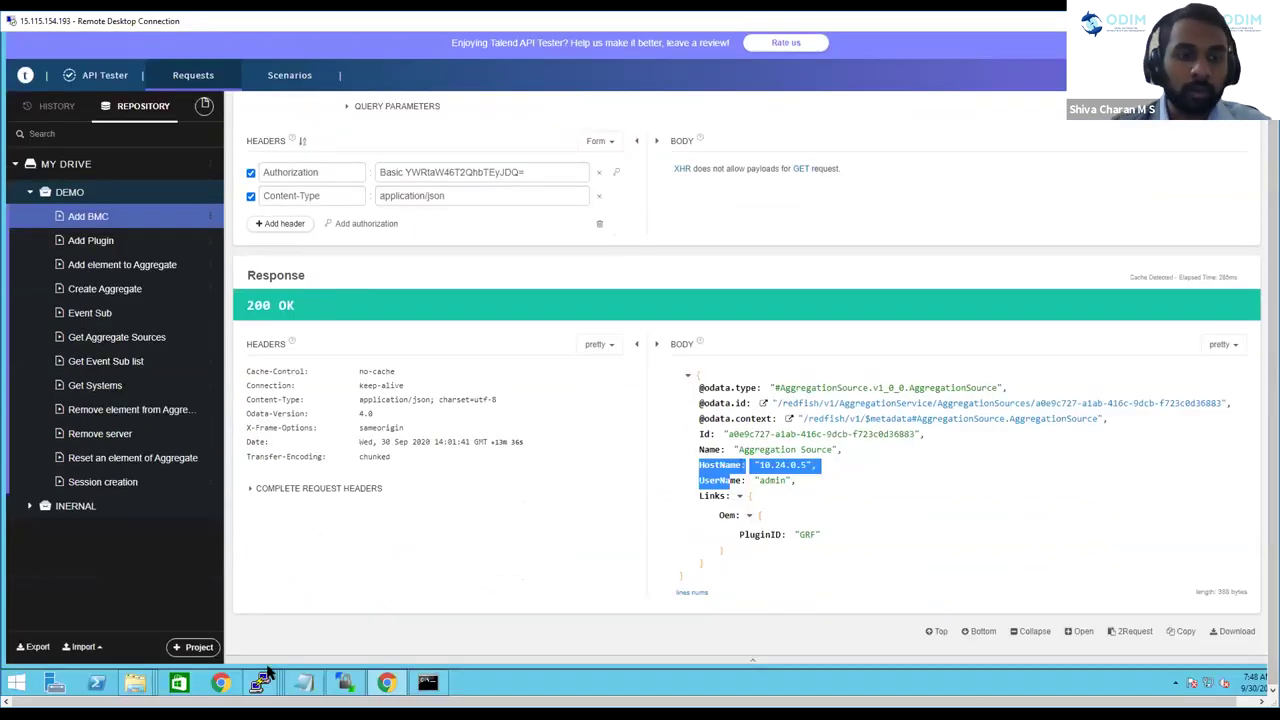
Step: Switch to the terminal running the event listener and examine the MessageId and OriginOfCondition of the Systems and Managers events
left_click(427, 682)
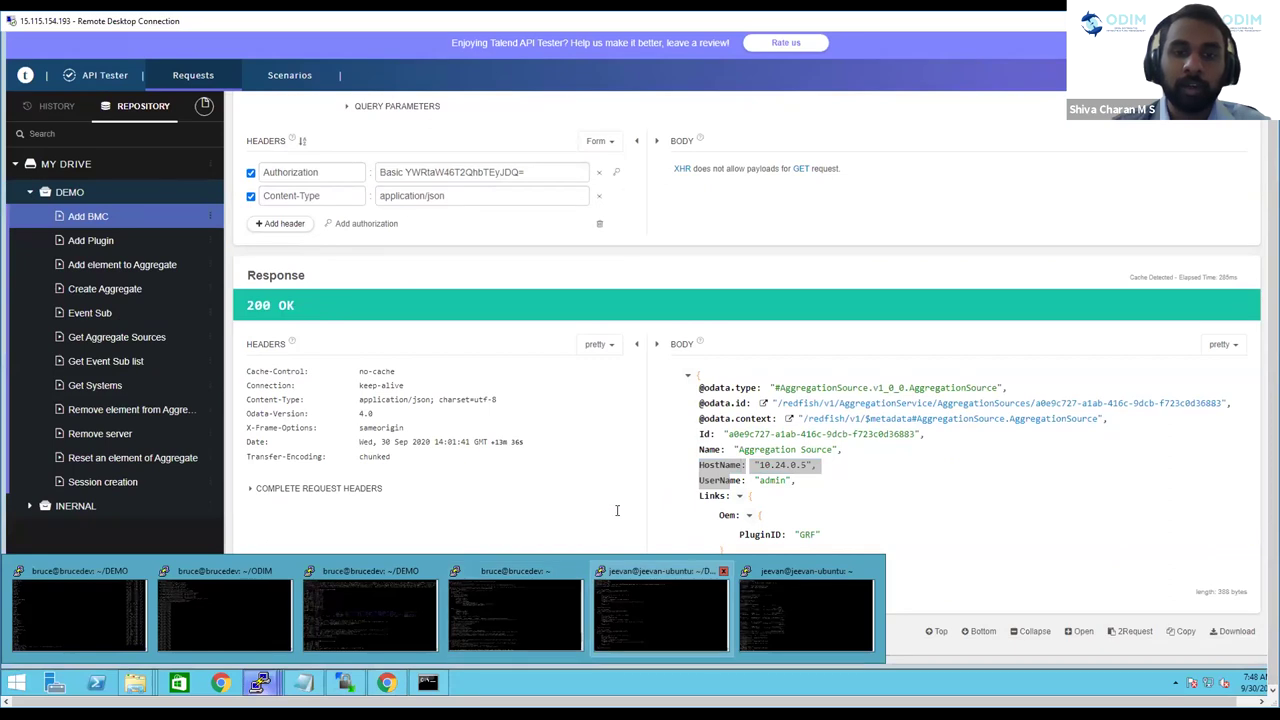
left_click(660, 610)
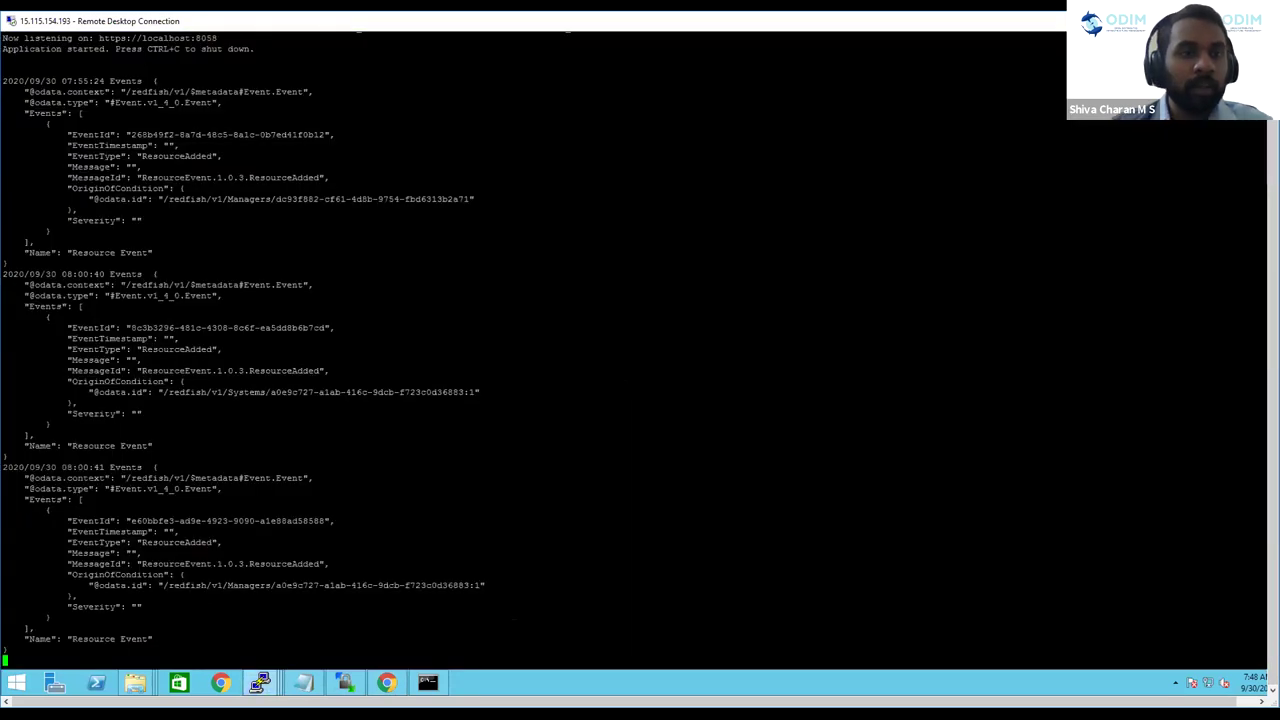
left_click_drag(3, 270, 153, 640)
left_click(214, 462)
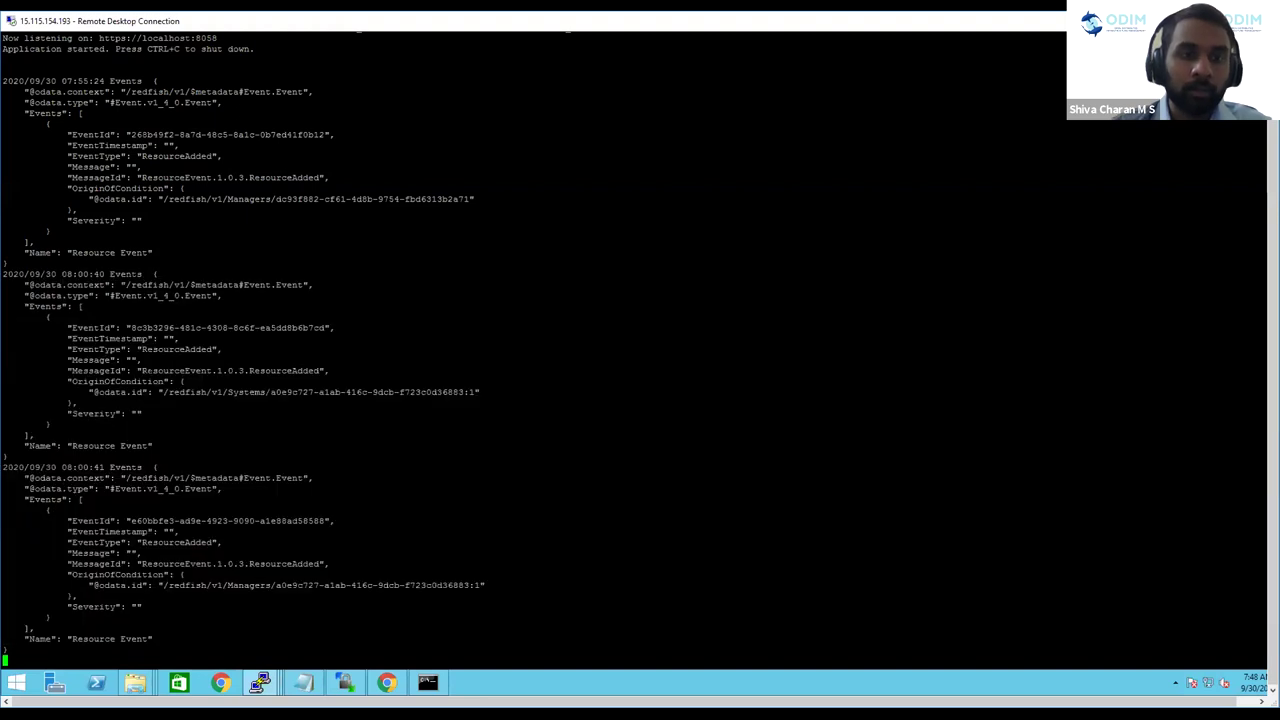
left_click_drag(146, 370, 282, 370)
left_click_drag(137, 564, 271, 564)
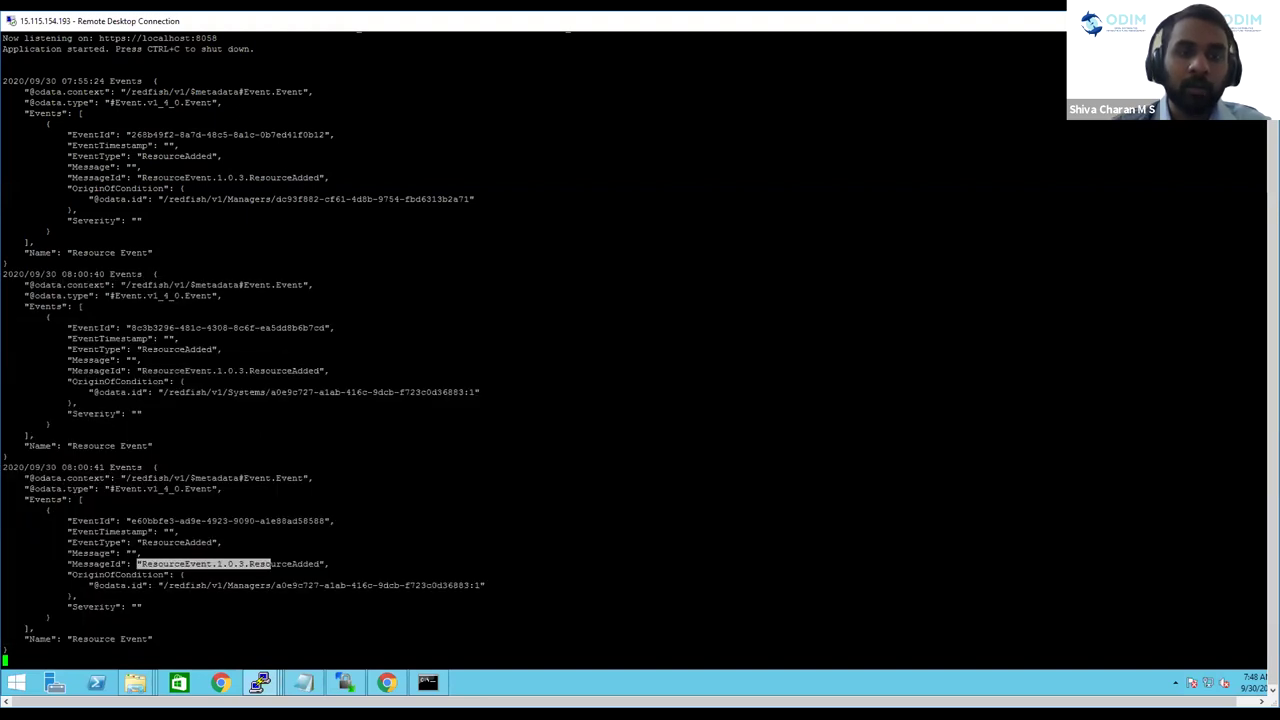
left_click_drag(162, 392, 476, 392)
left_click_drag(159, 585, 480, 585)
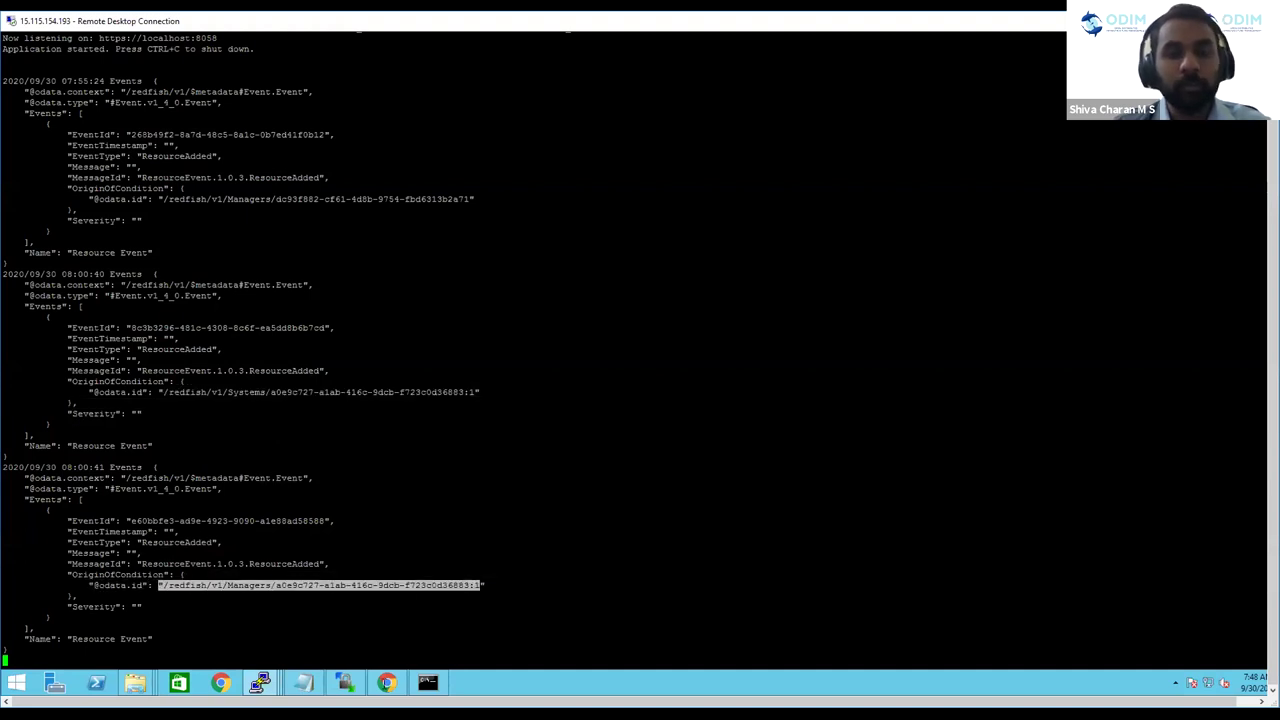
Step: Switch back to Talend API Tester and open the Get Systems request, discarding the unsaved changes to Add BMC
mouse_move(388, 684)
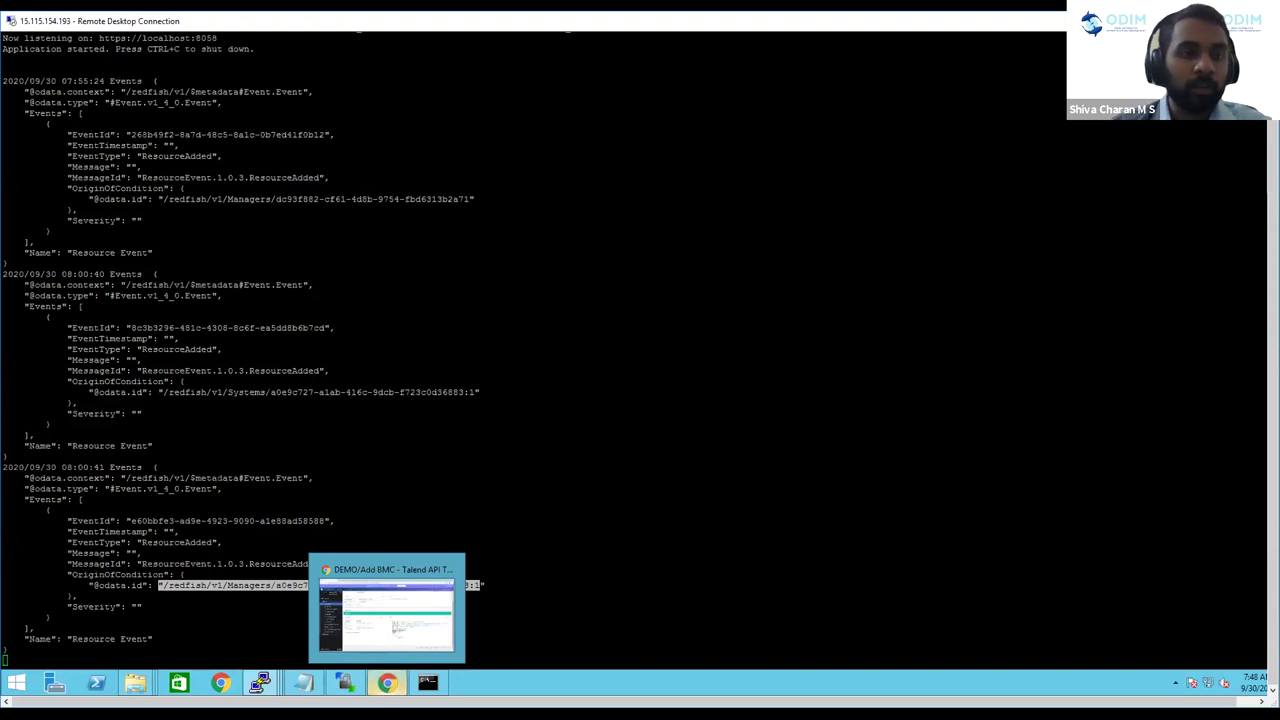
left_click(386, 612)
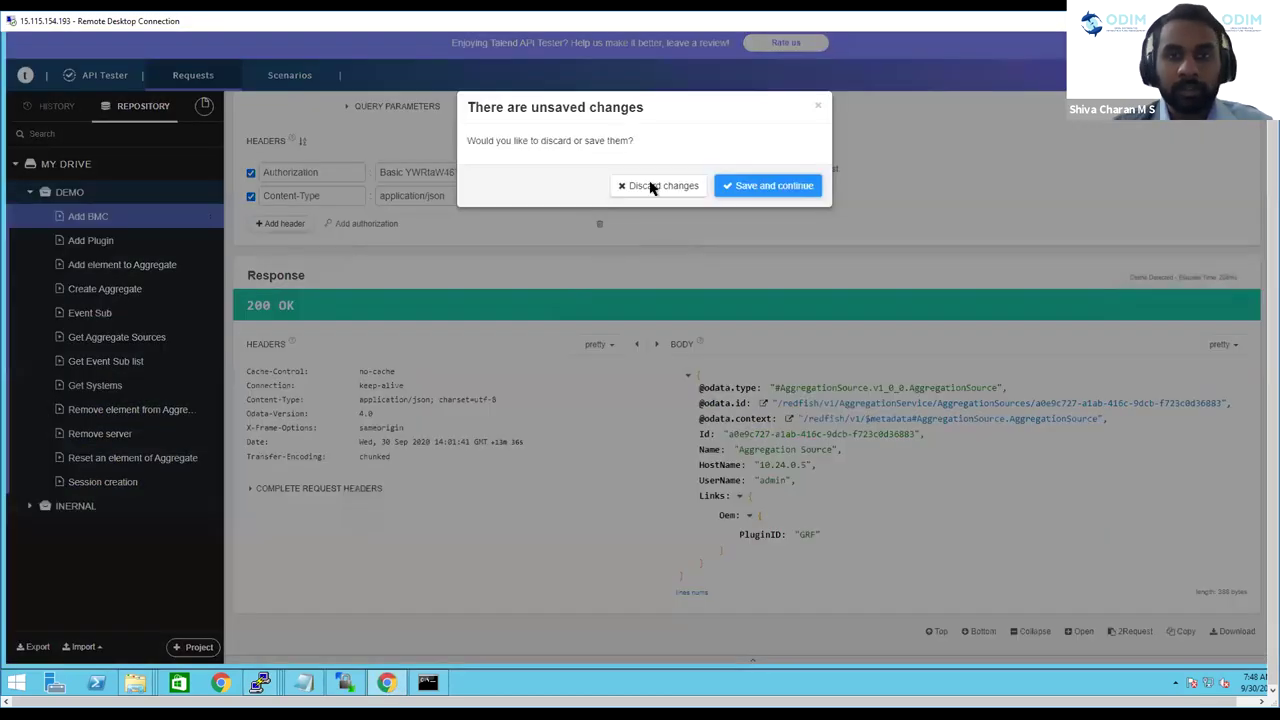
key("Return")
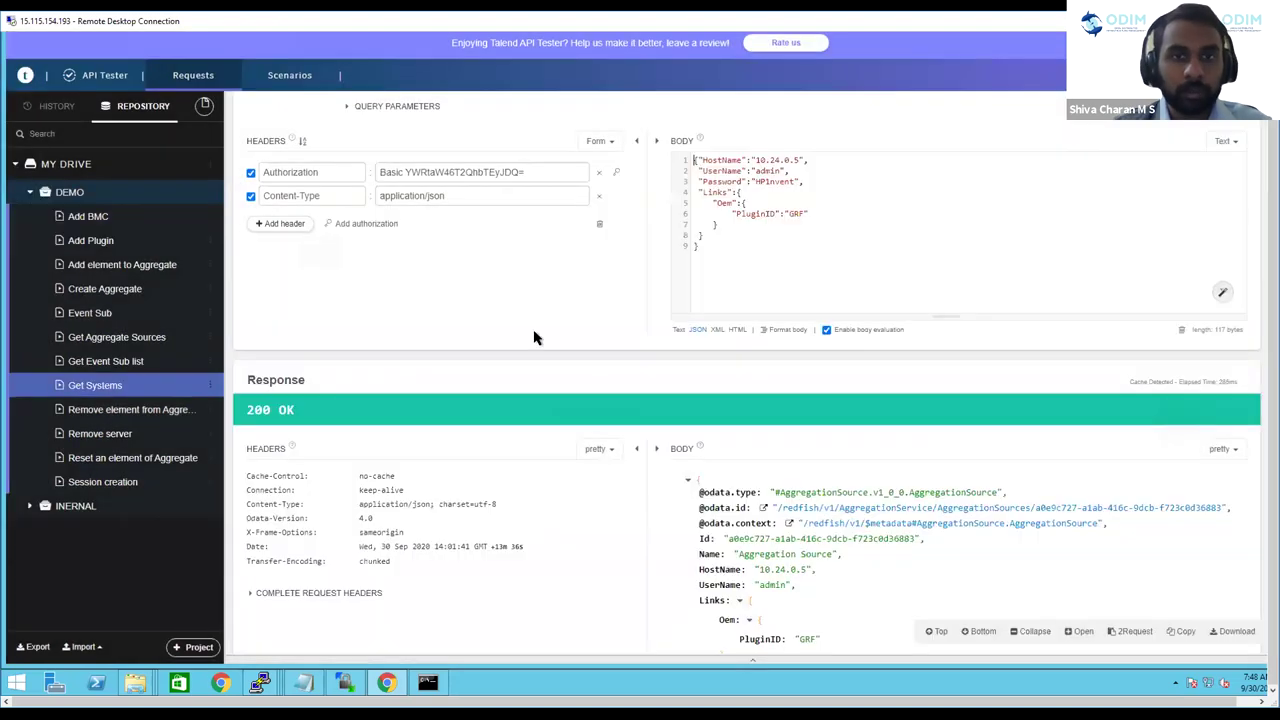
left_click(516, 187)
double_click(516, 187)
type("System")
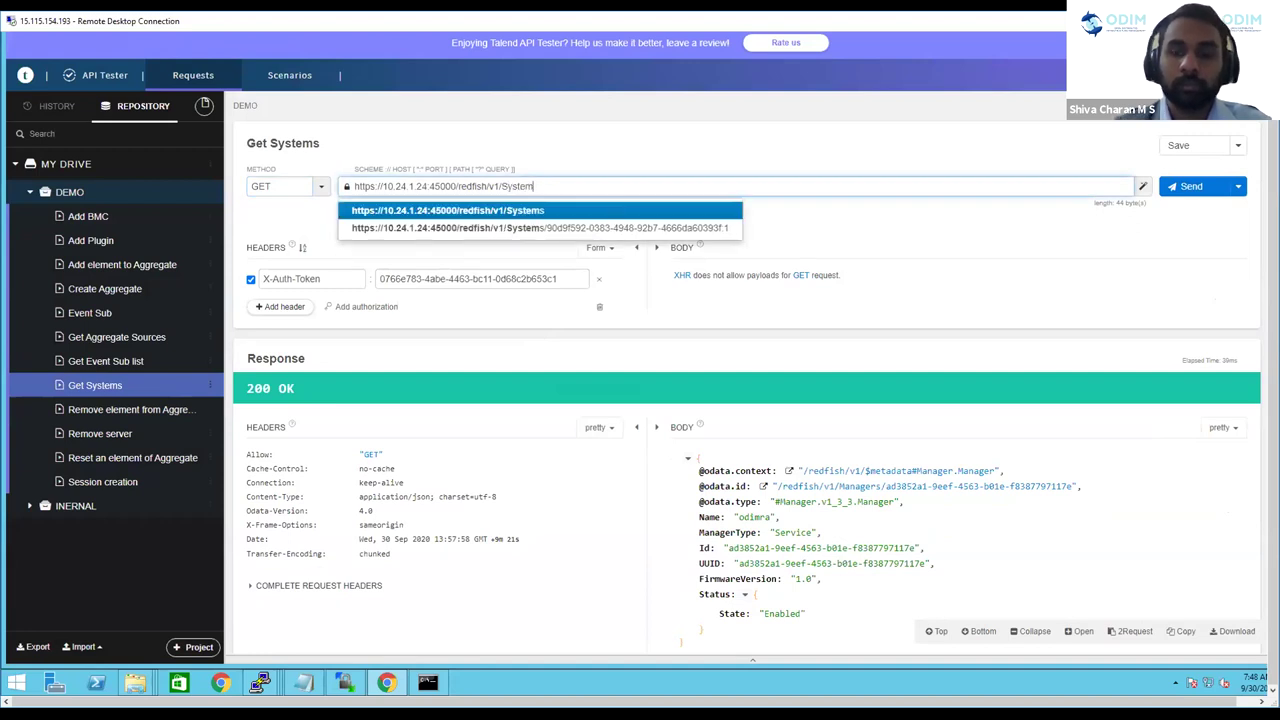
key("Return")
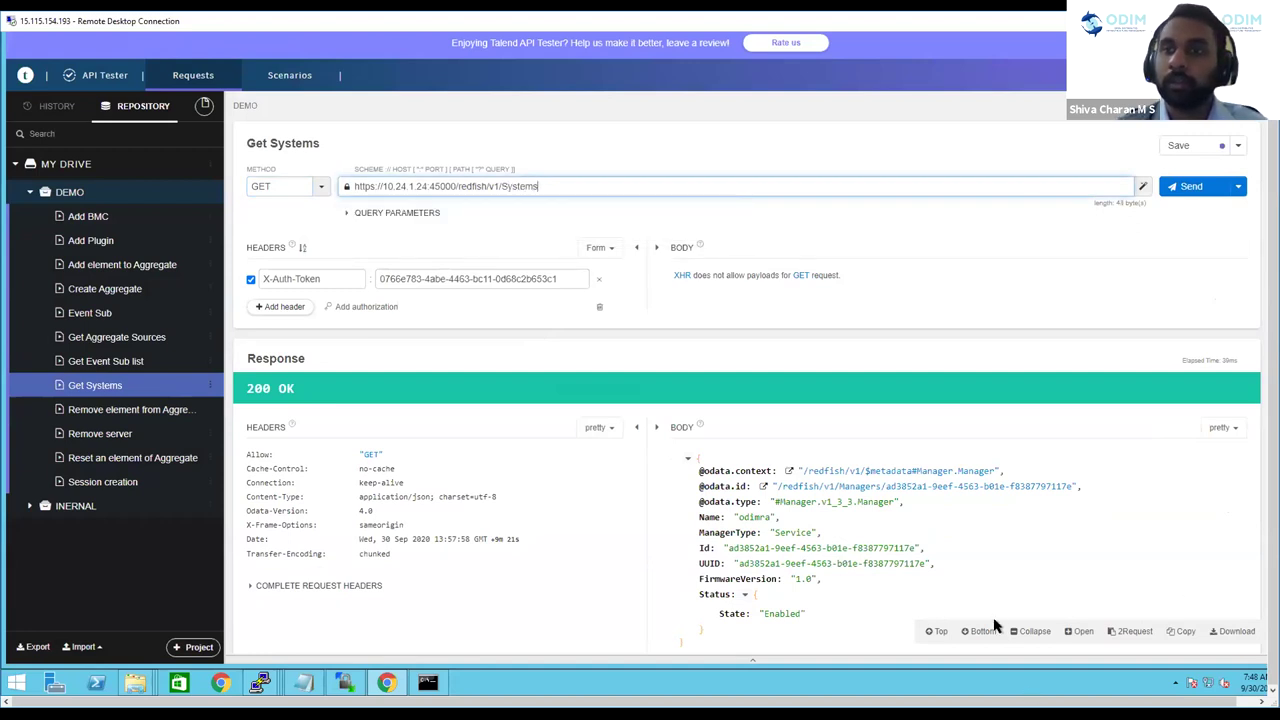
left_click(1189, 190)
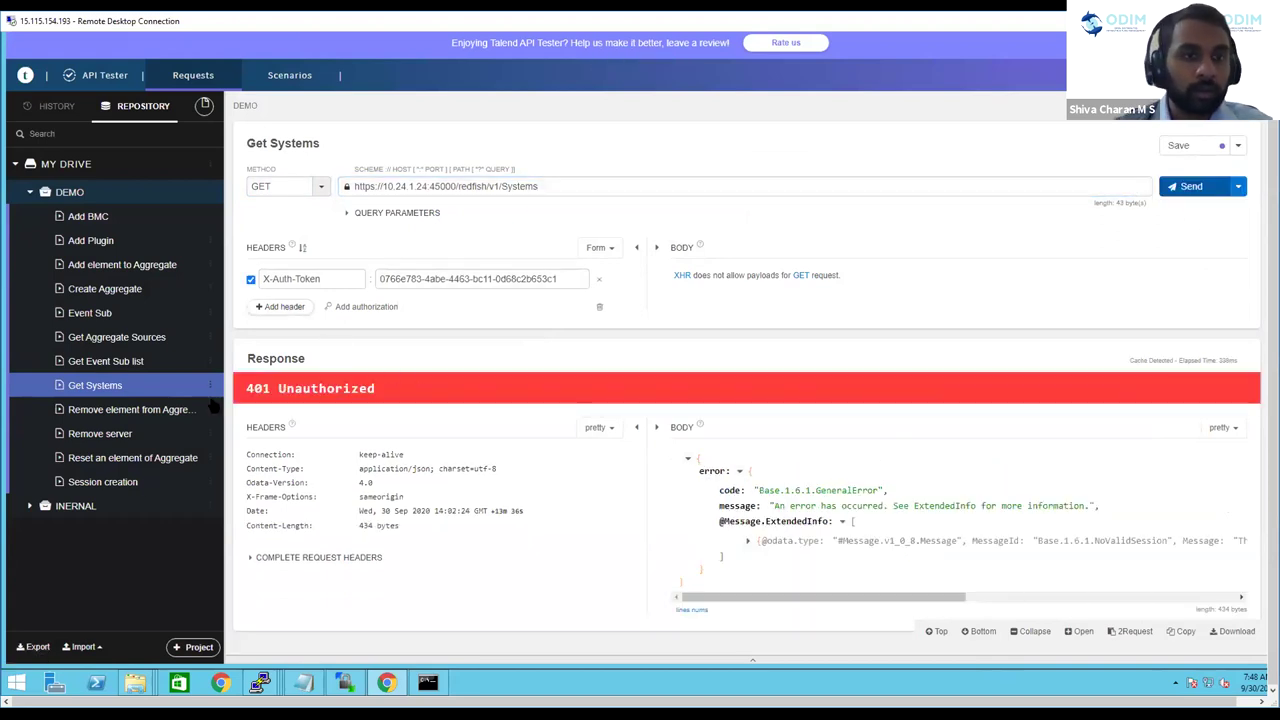
Step: Create a new session with the Session creation request, saving the Get Systems changes, and copy the returned X-Auth-Token
left_click(112, 481)
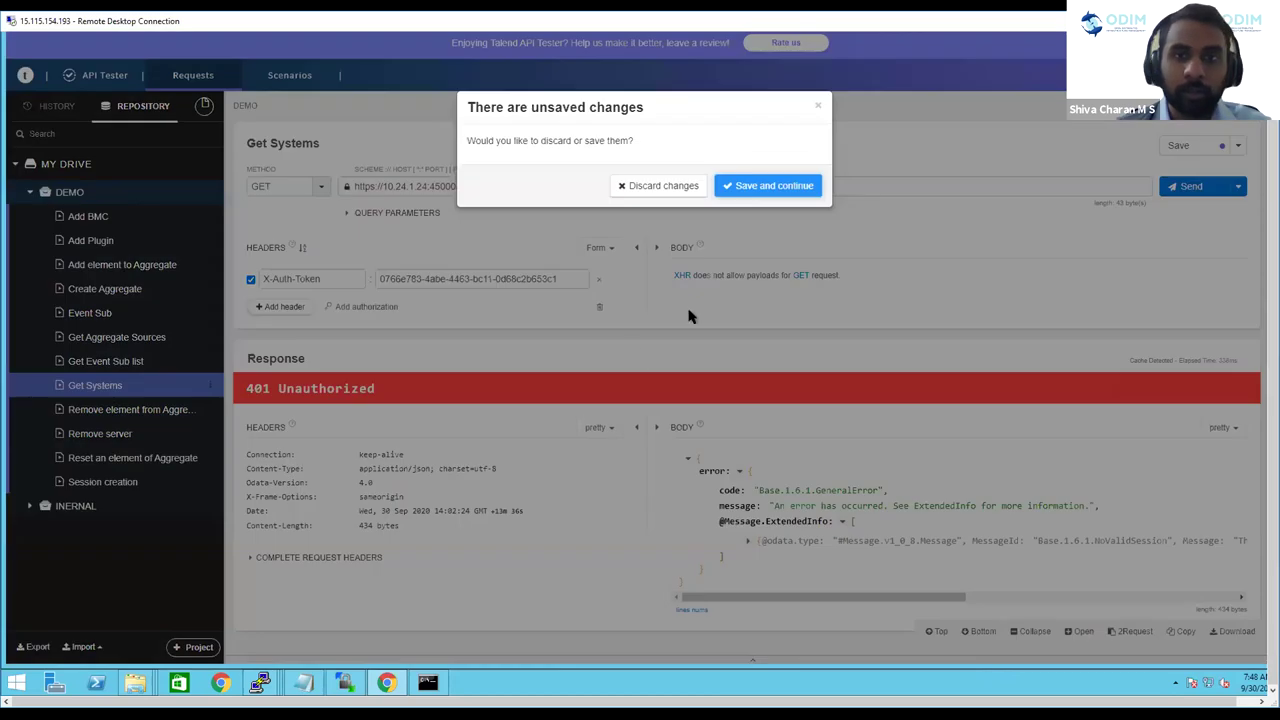
left_click(753, 188)
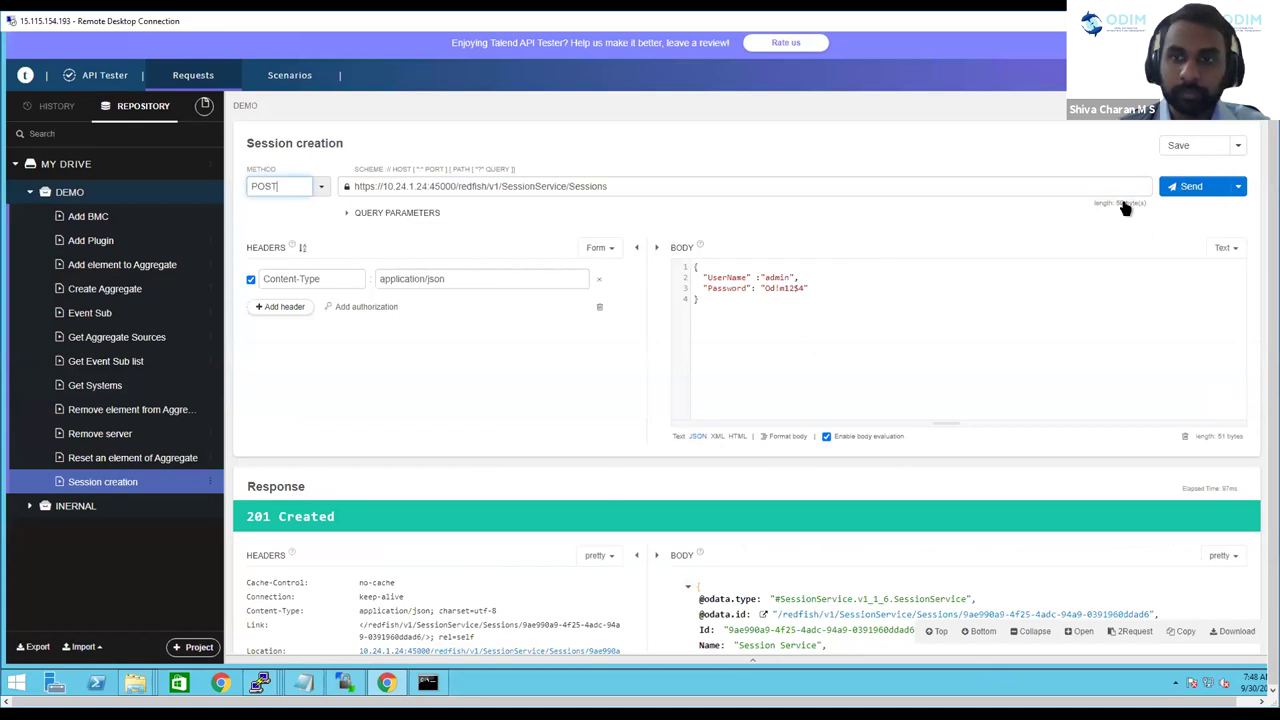
left_click(1190, 186)
scroll(471, 540, "down", 1)
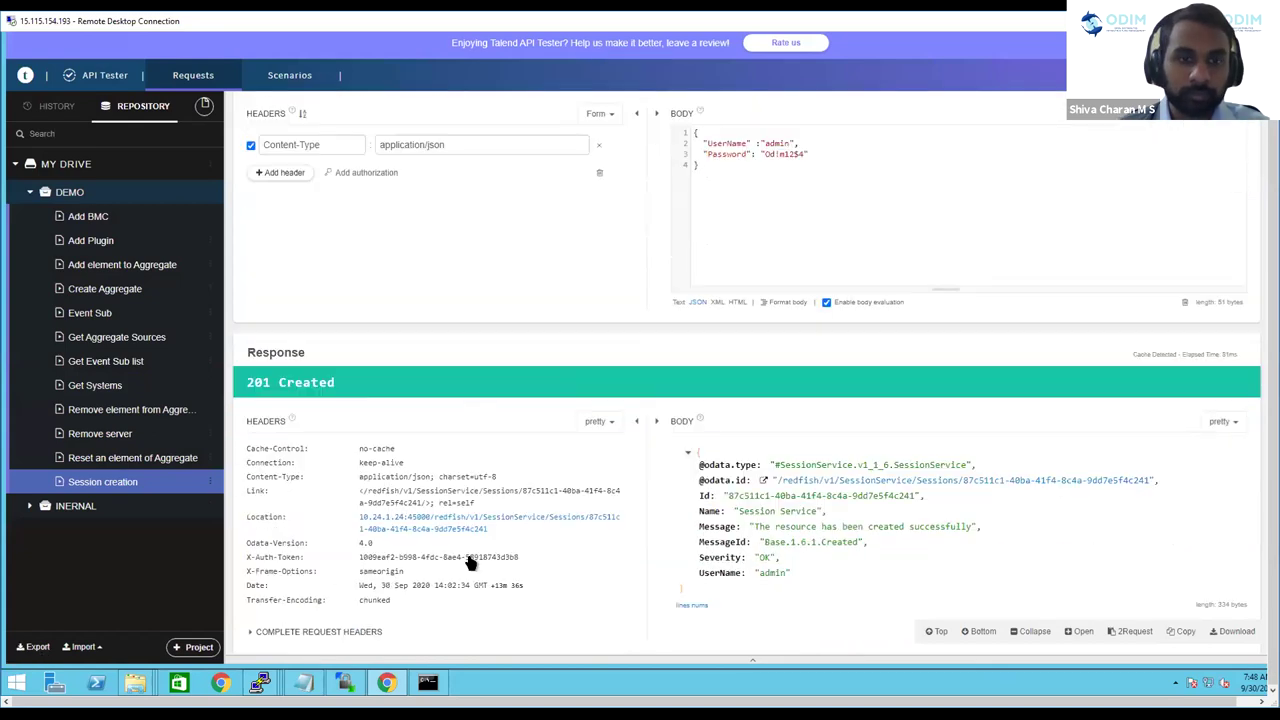
triple_click(467, 558)
key("ctrl+c")
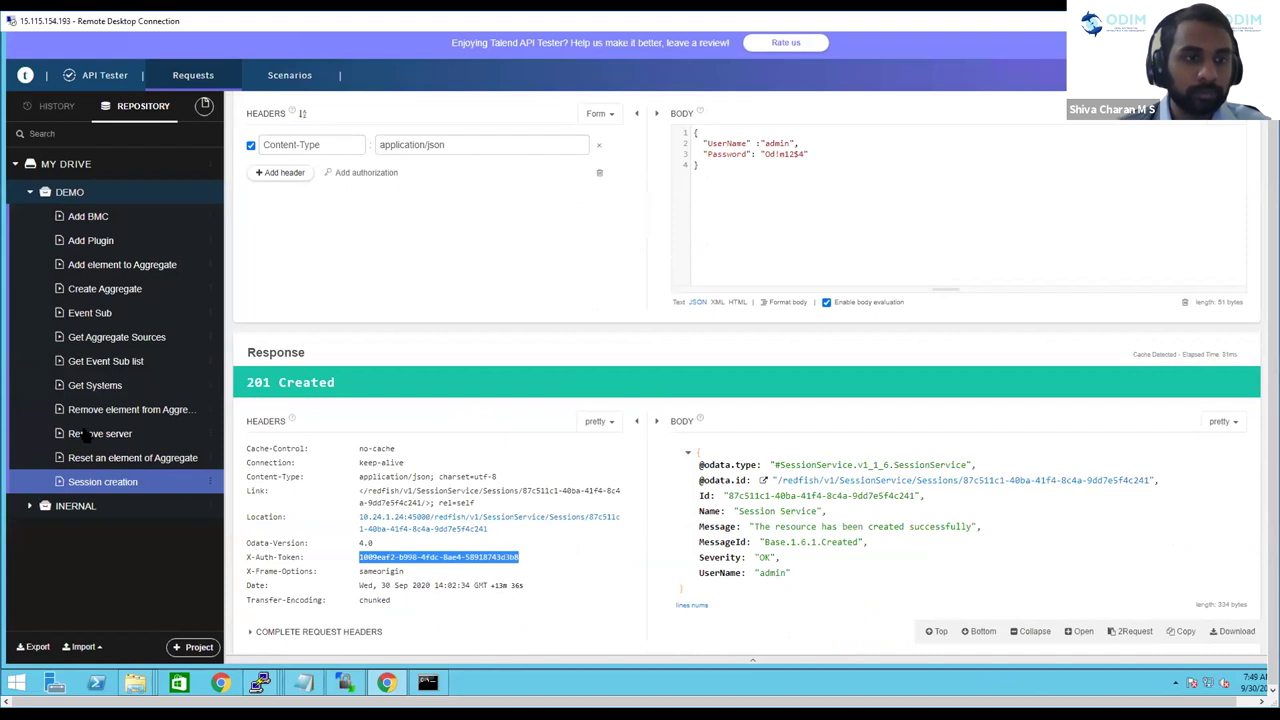
Step: Replace the X-Auth-Token header value in the Get Systems request with the copied session token and resend the request
left_click(90, 385)
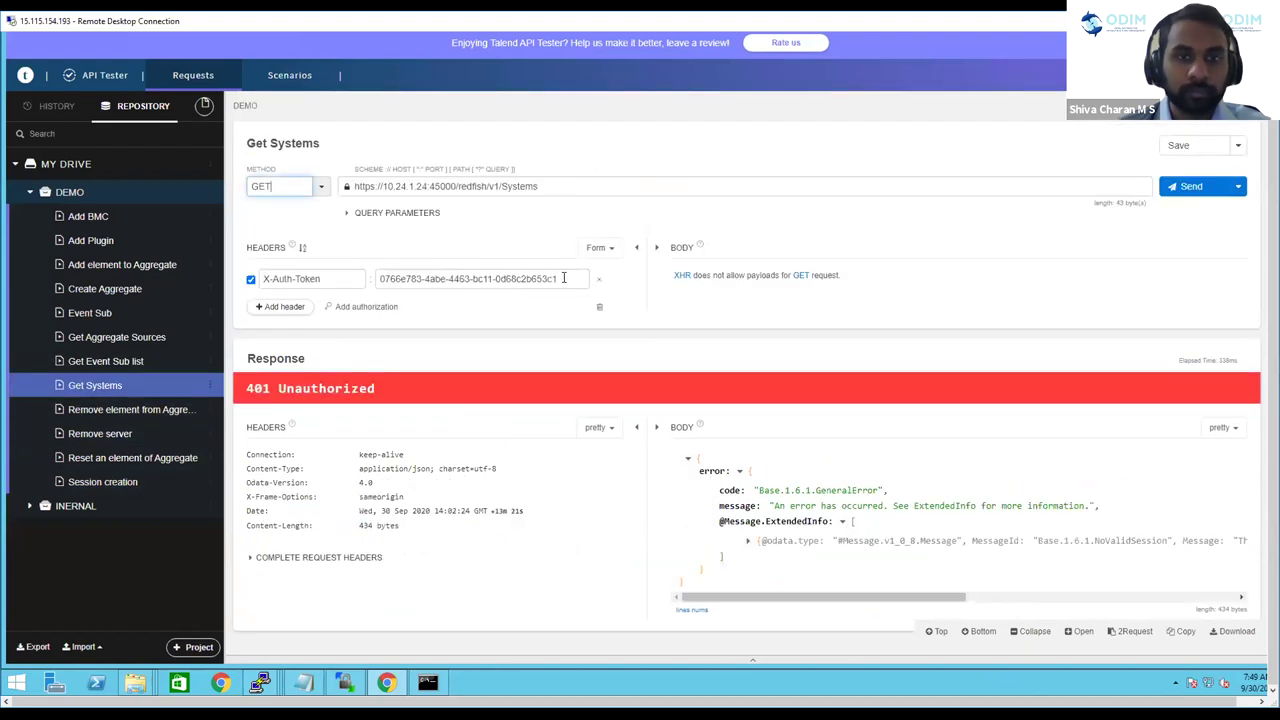
left_click(384, 280)
triple_click(377, 279)
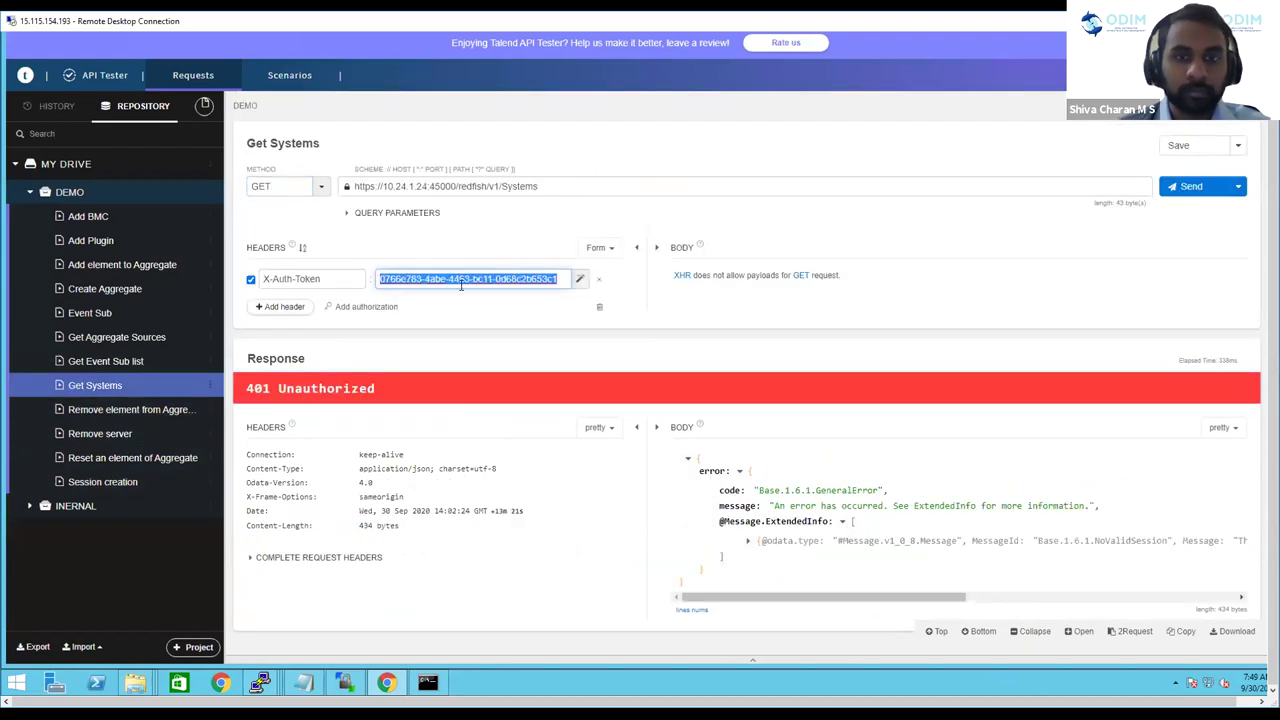
key("ctrl+v")
left_click(1186, 188)
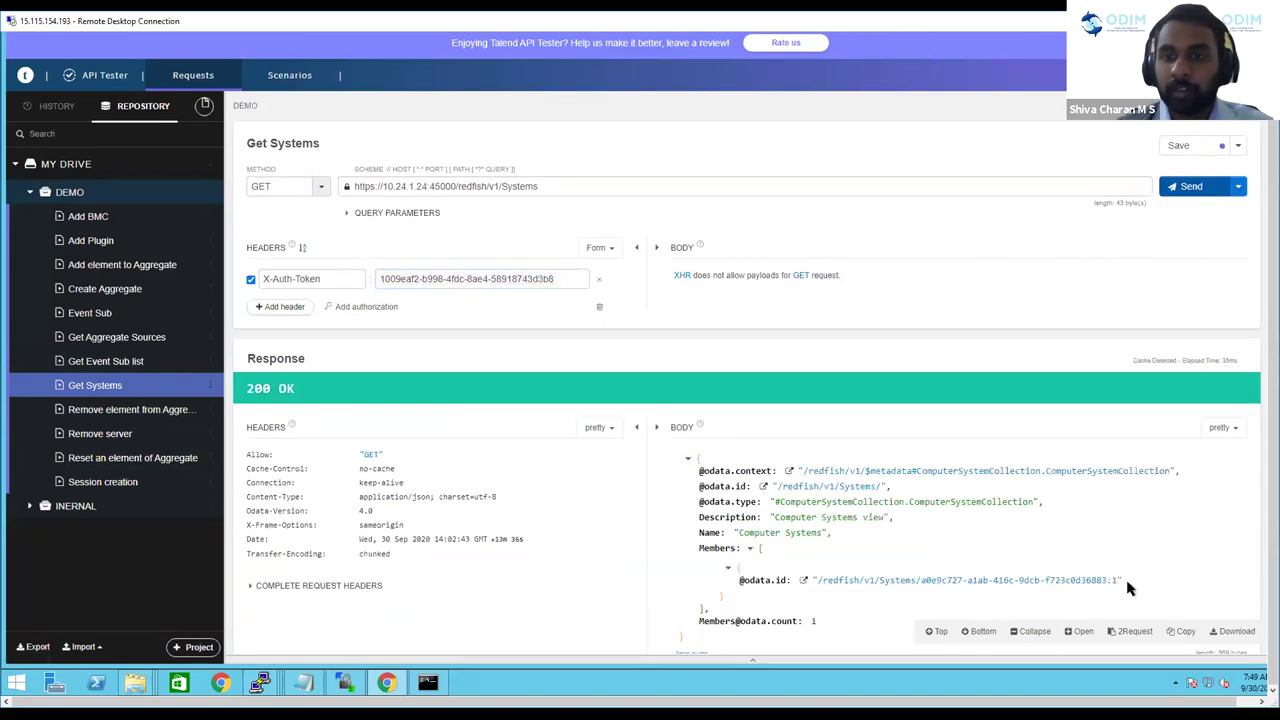
Step: Query the member linked in the Systems collection and examine the computer system's properties in the response body
double_click(822, 580)
left_click_drag(727, 580, 854, 605)
left_click(861, 606)
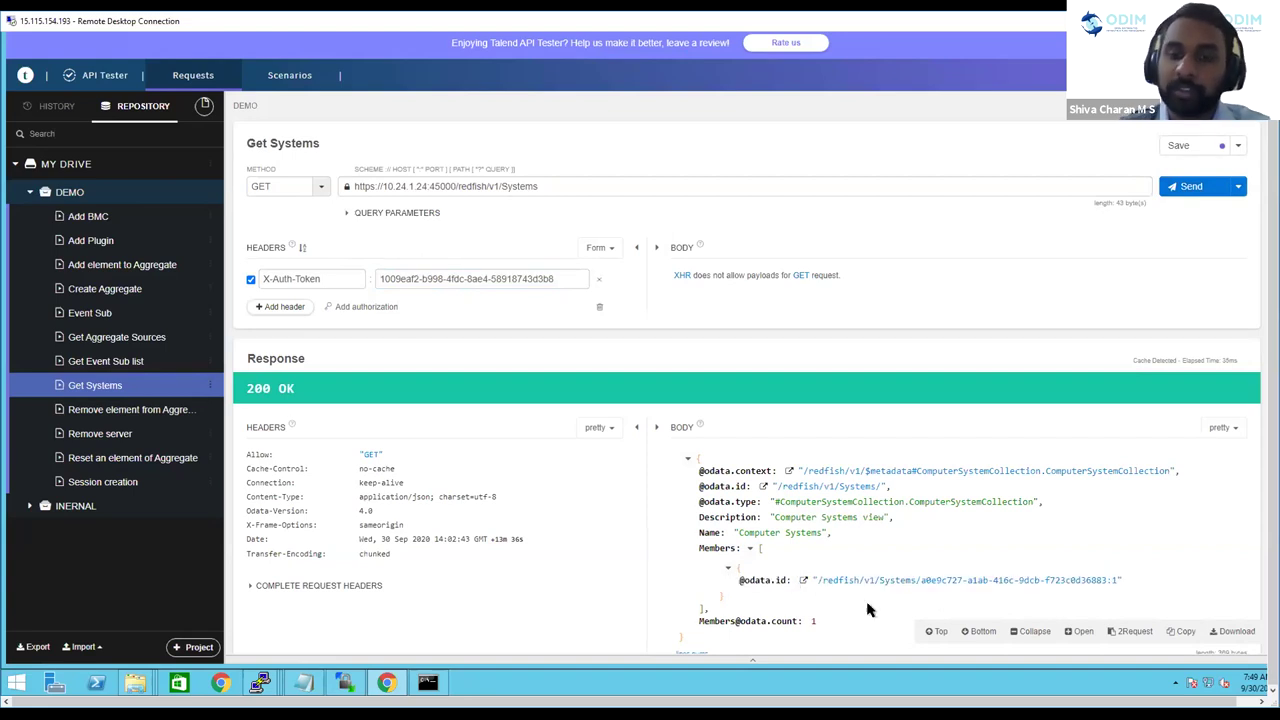
left_click(899, 582)
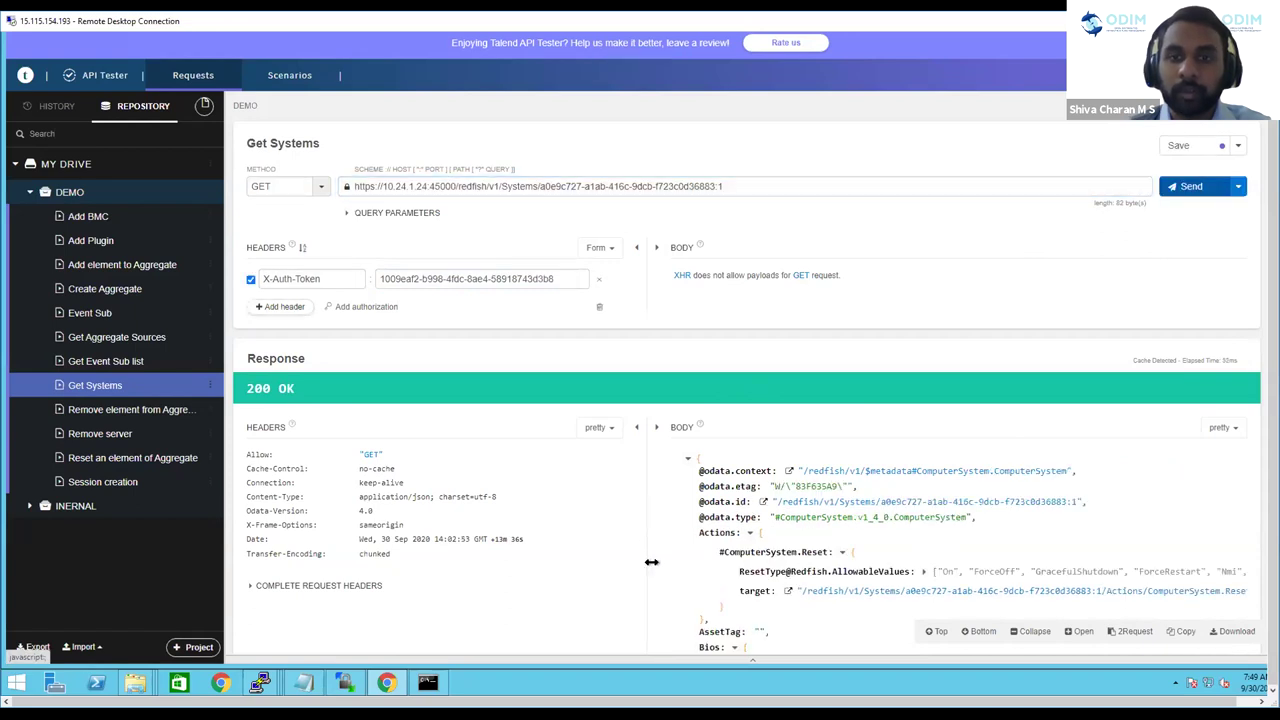
scroll(651, 568, "down", 1)
scroll(660, 509, "down", 7)
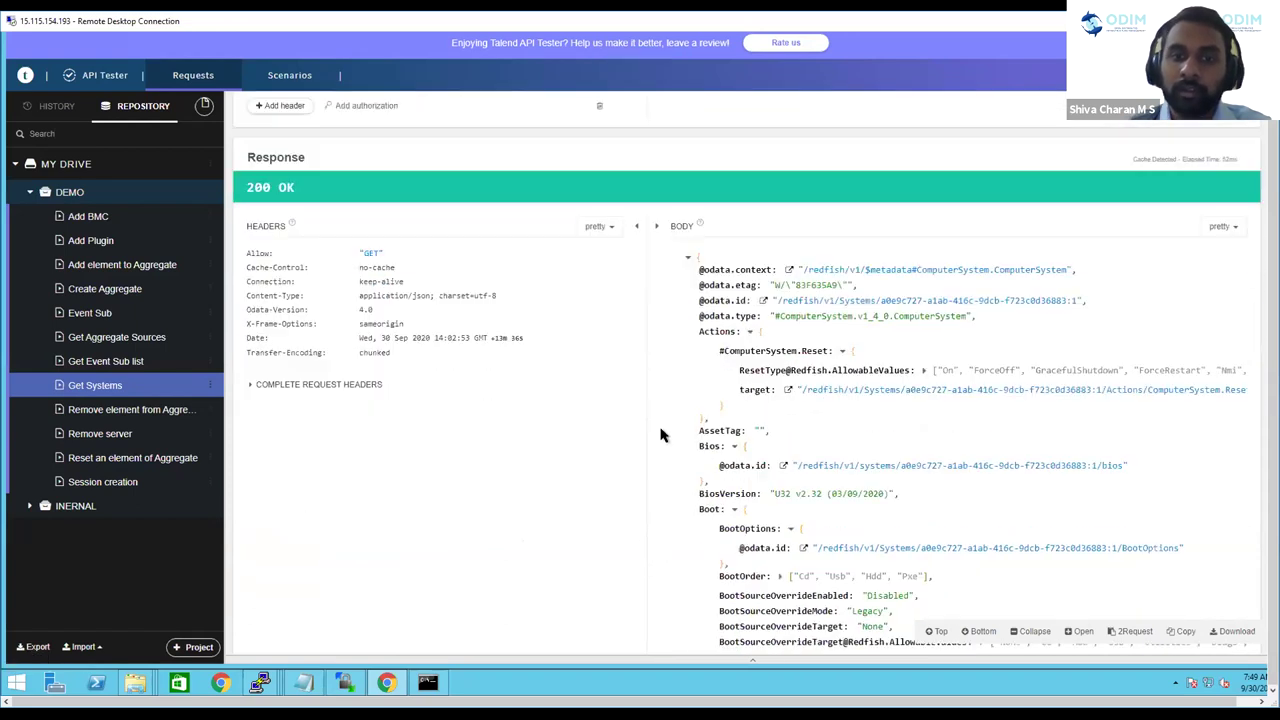
scroll(658, 520, "down", 5)
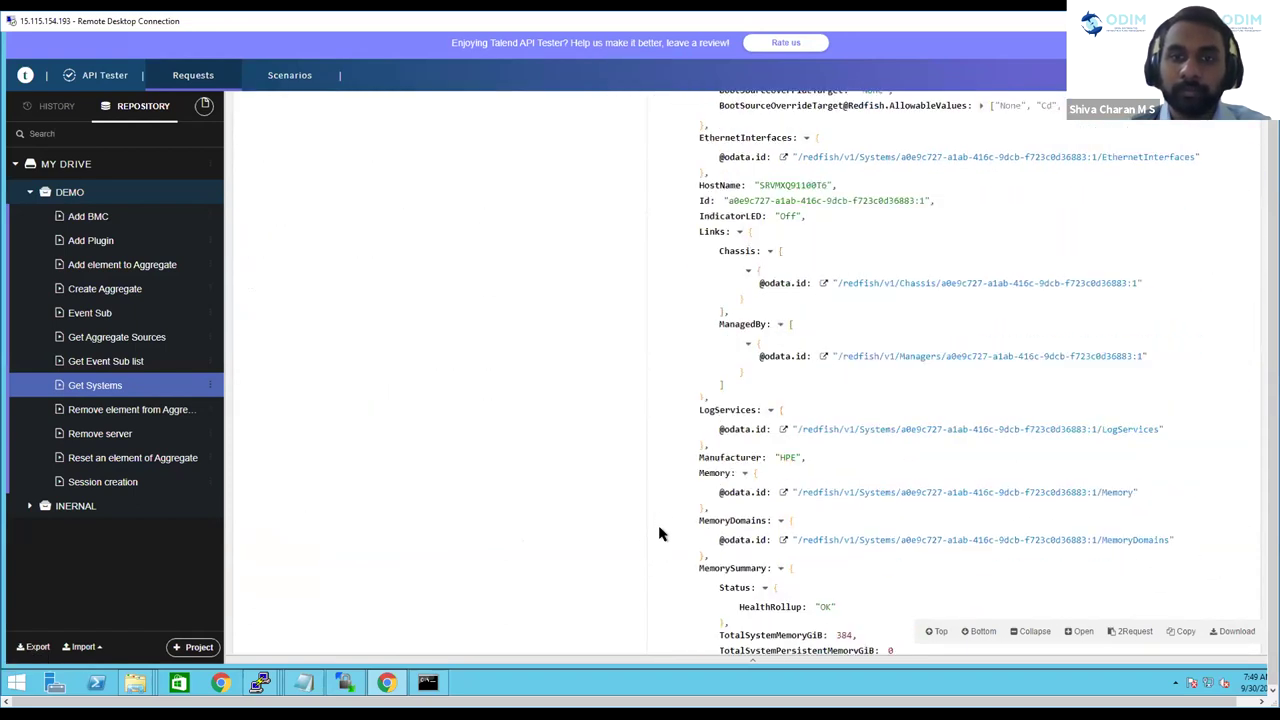
scroll(659, 534, "up", 13)
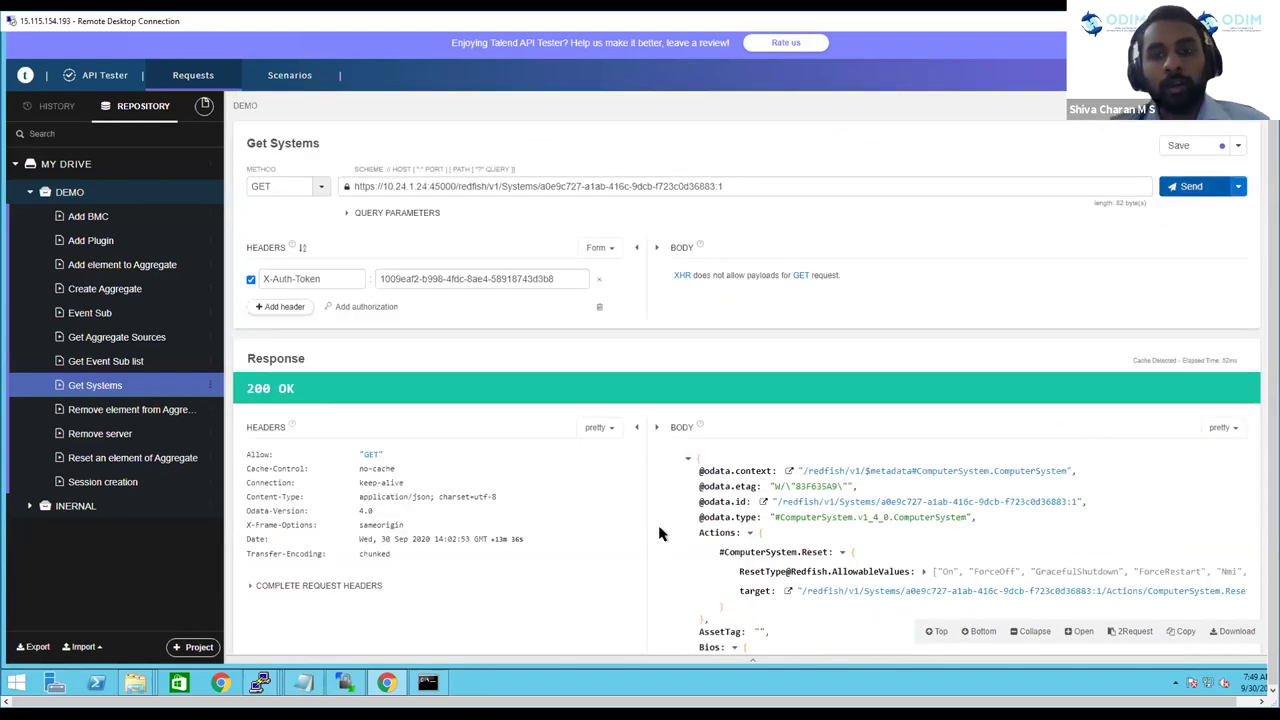
scroll(805, 560, "down", 3)
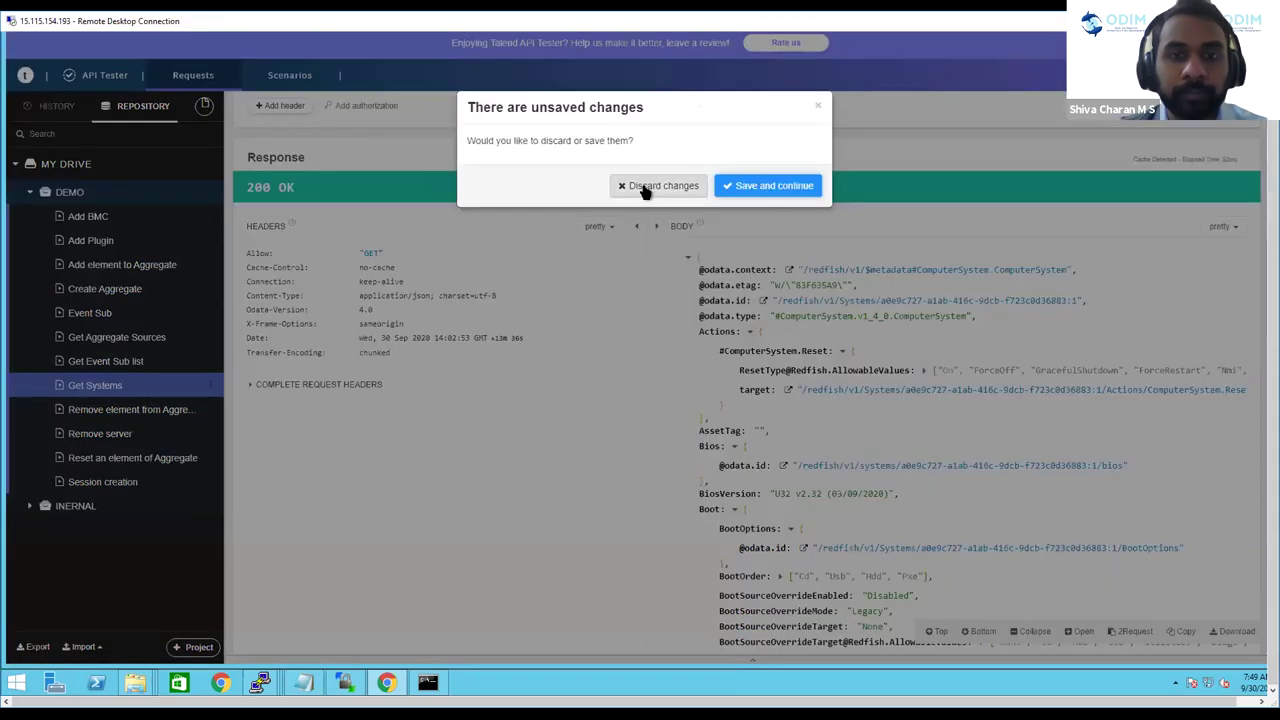
Step: Run the Get Aggregate Sources request, discarding the Get Systems changes, and query the first member for its HostName, UserName and PluginID
left_click(650, 186)
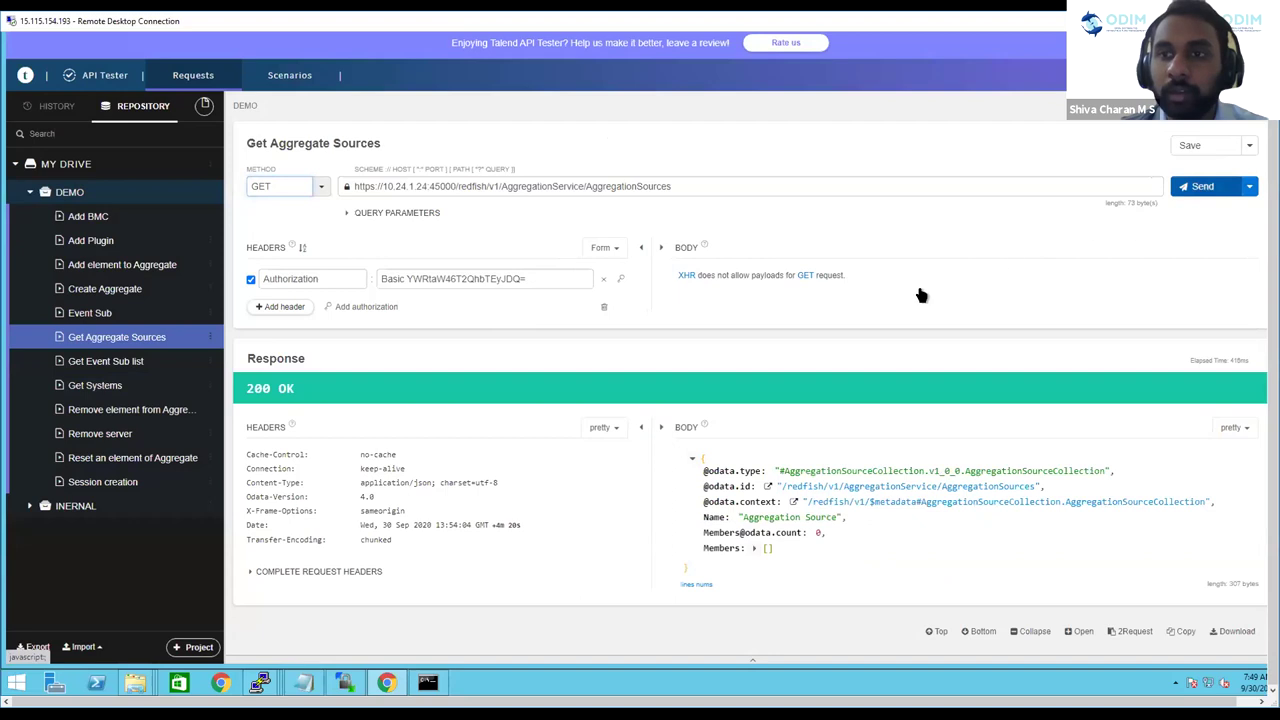
scroll(897, 437, "down", 1)
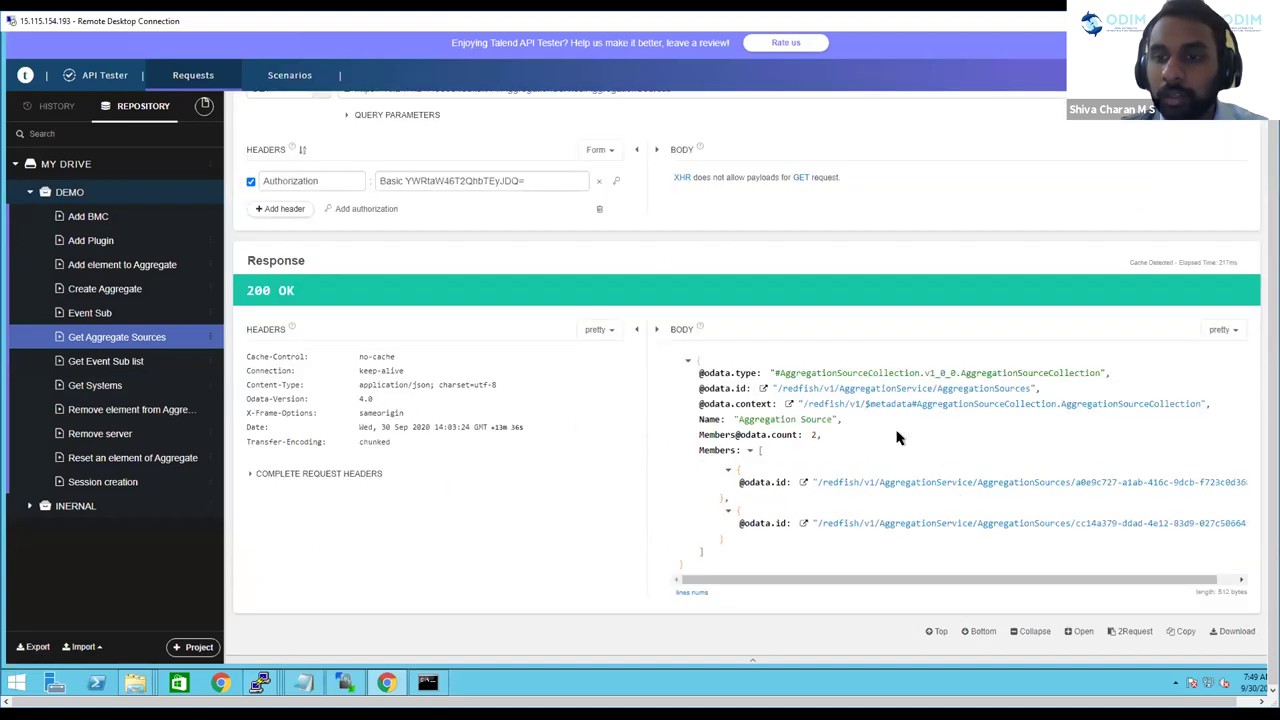
left_click(1070, 487)
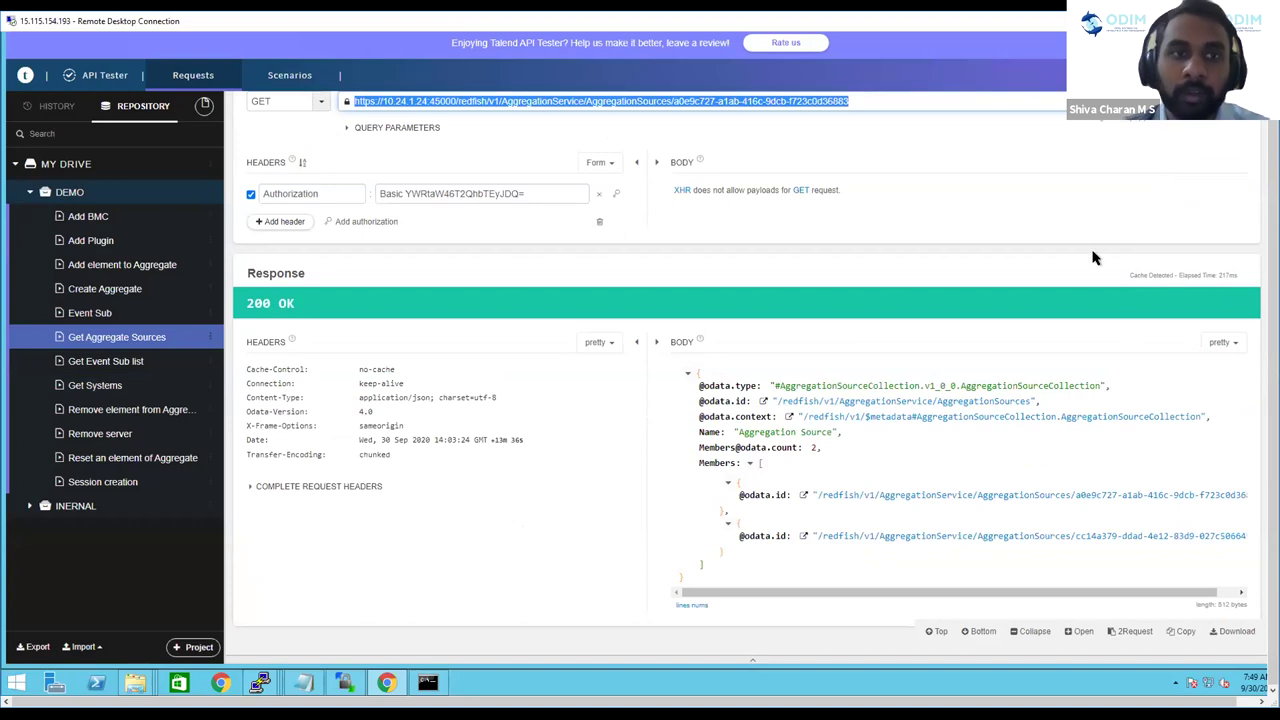
key("Return")
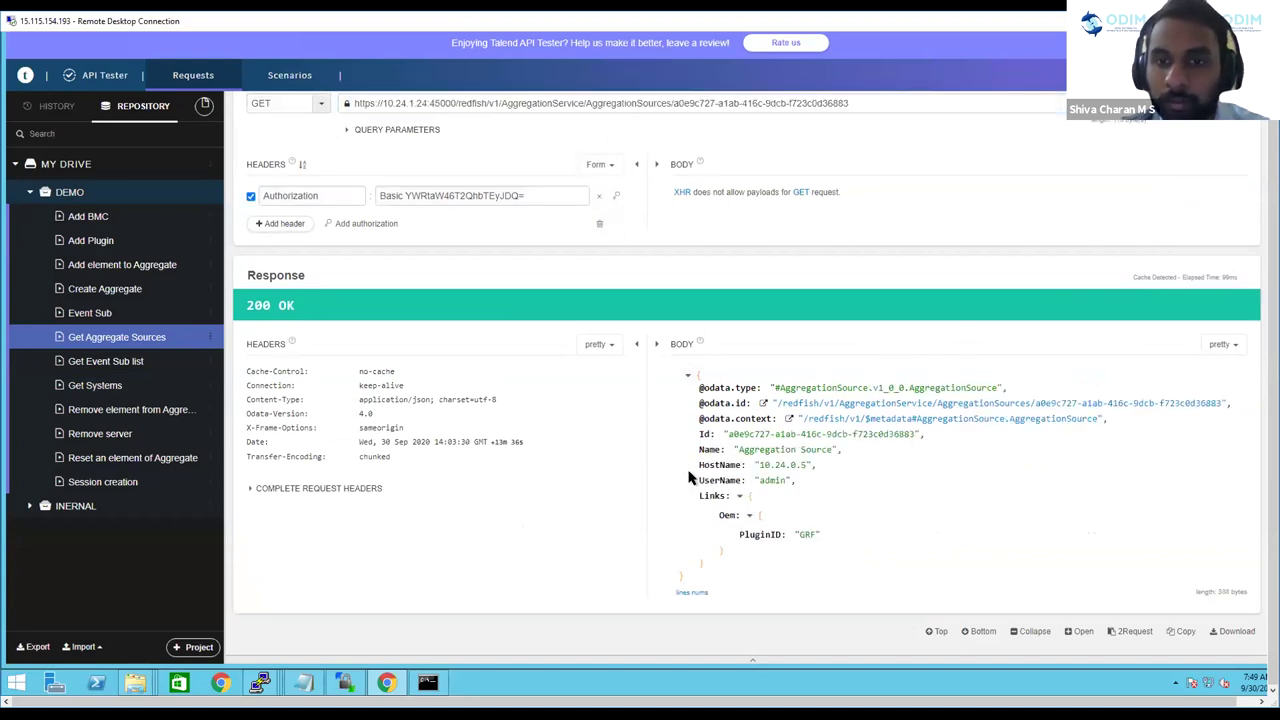
left_click_drag(825, 545, 631, 480)
left_click(348, 260)
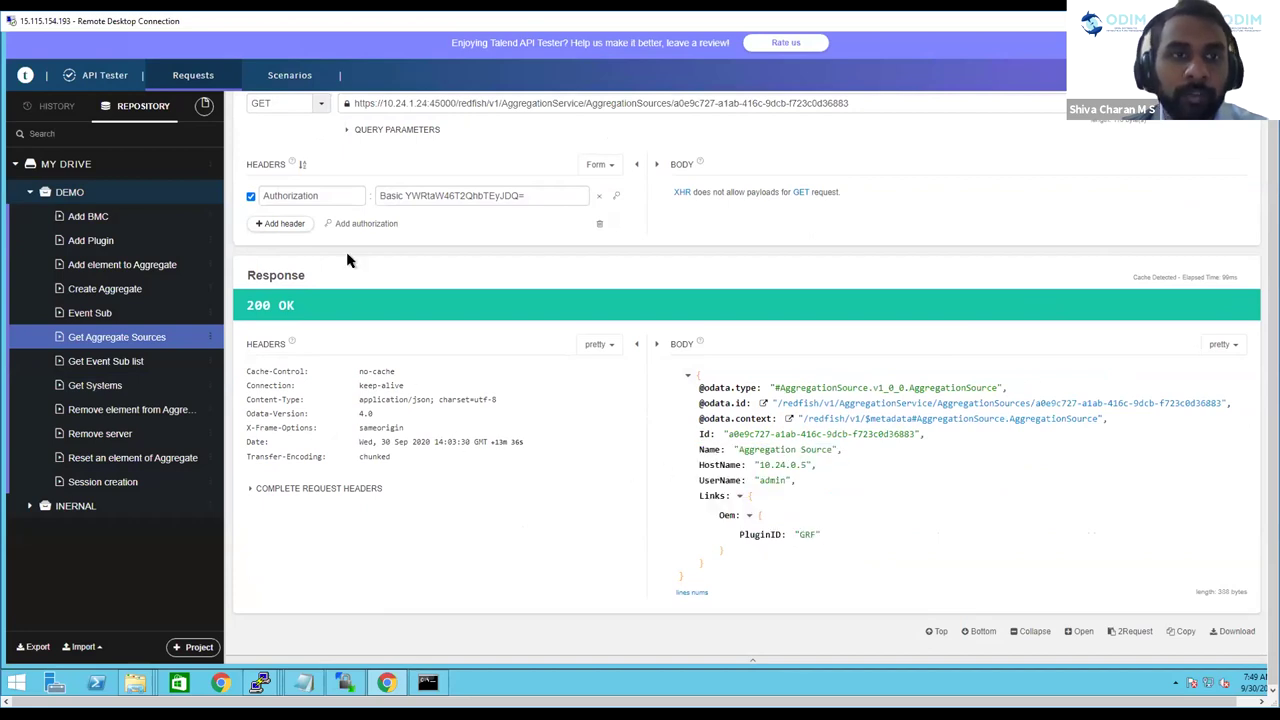
Step: Change the method to DELETE and send the request to remove the aggregation source with HostName 10.24.0.5
left_click(320, 110)
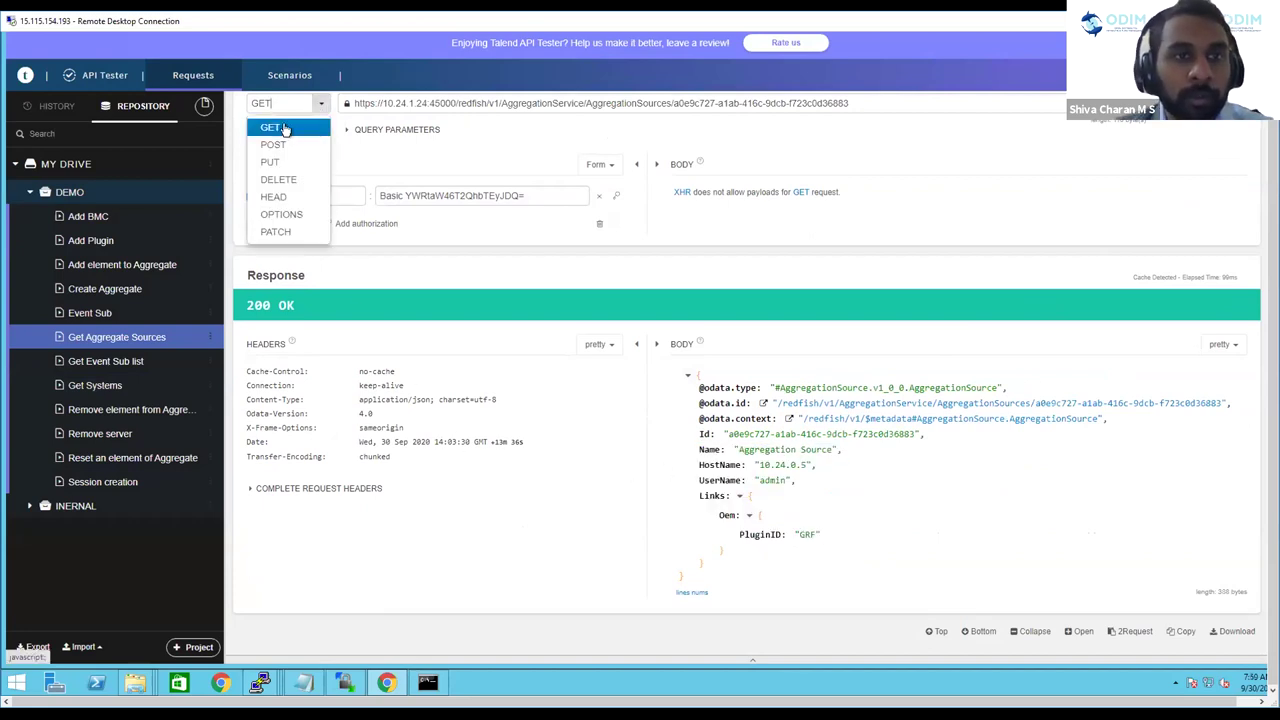
left_click(262, 179)
scroll(1163, 200, "up", 1)
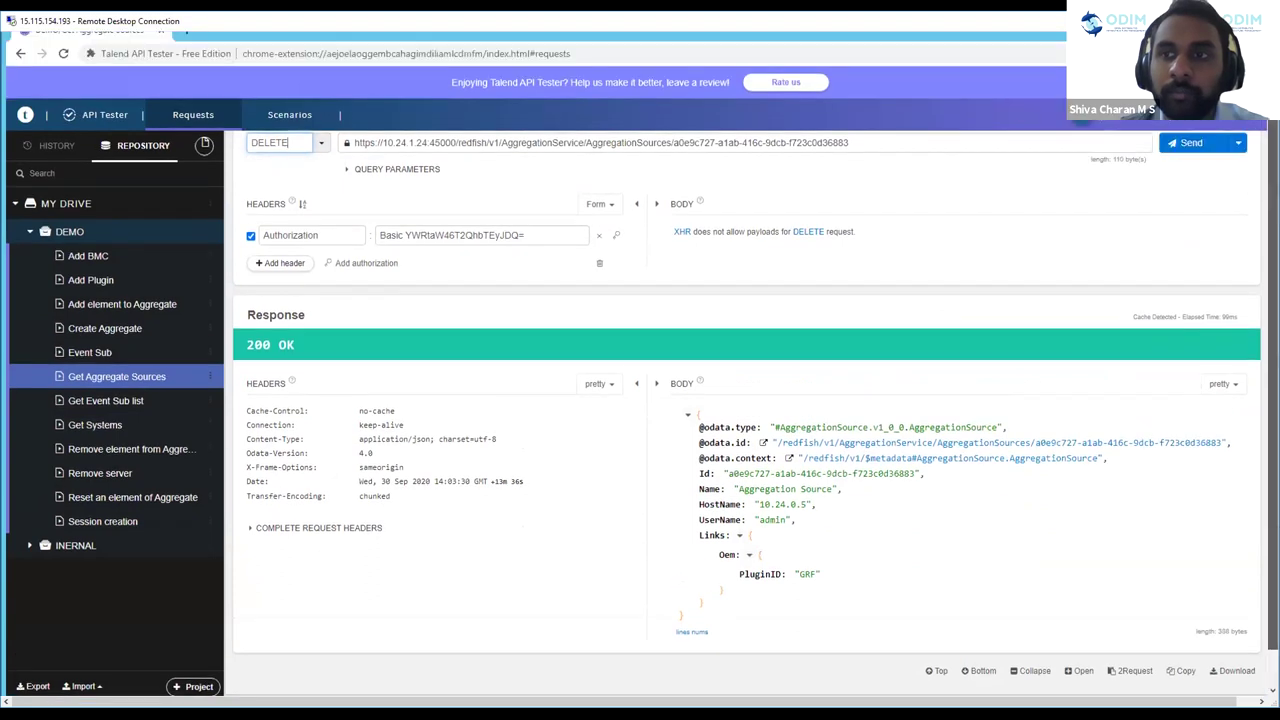
left_click_drag(673, 163, 897, 202)
scroll(955, 260, "up", 1)
left_click(1177, 251)
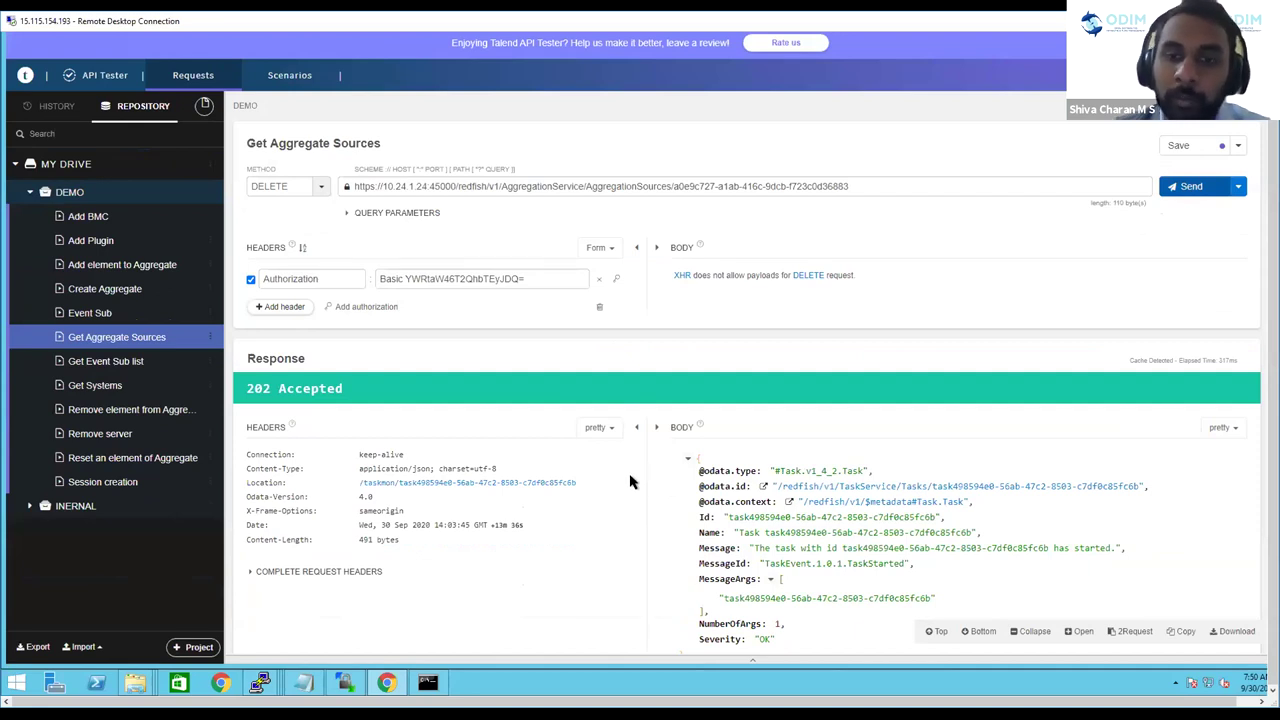
left_click(1056, 486)
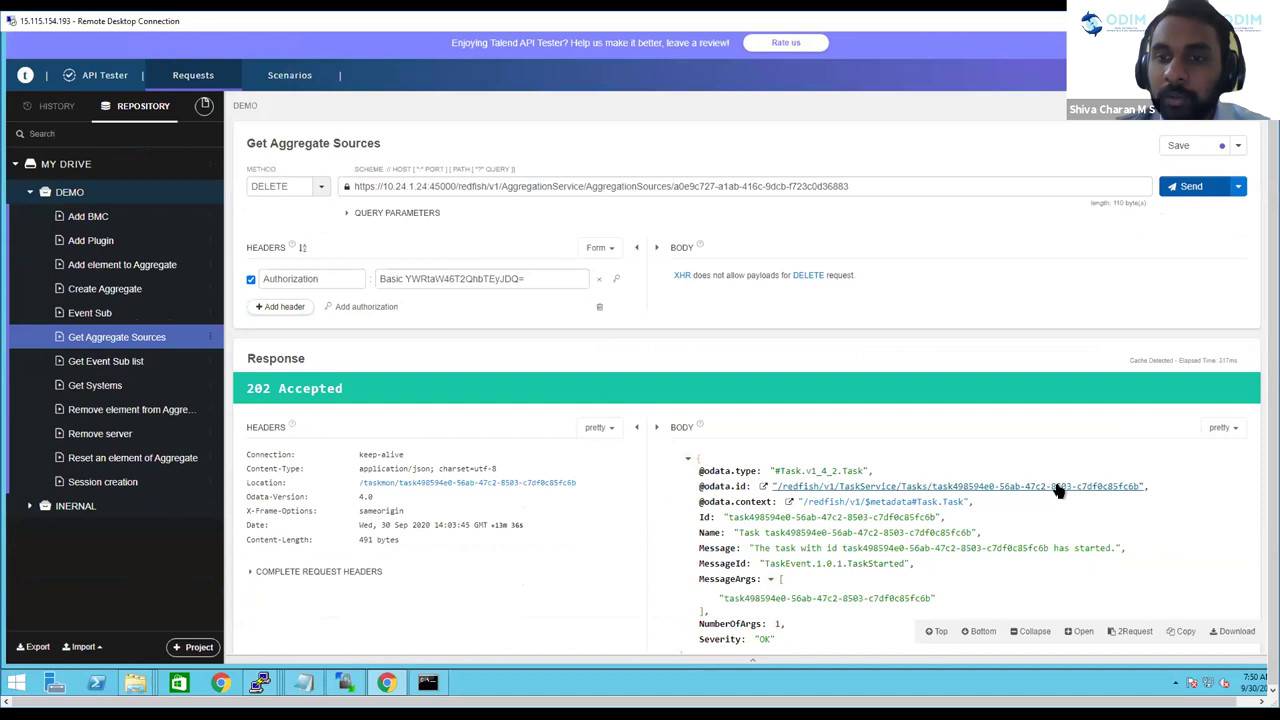
left_click(1186, 188)
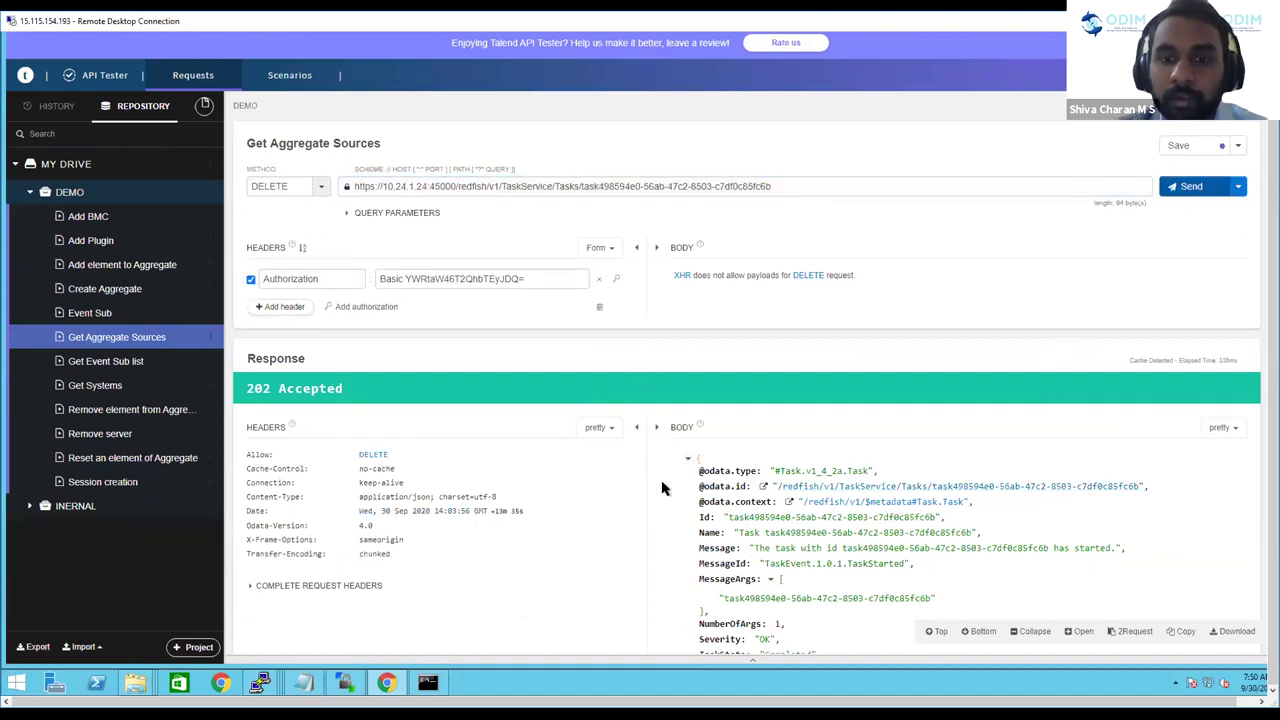
scroll(670, 505, "down", 2)
left_click_drag(812, 614, 698, 597)
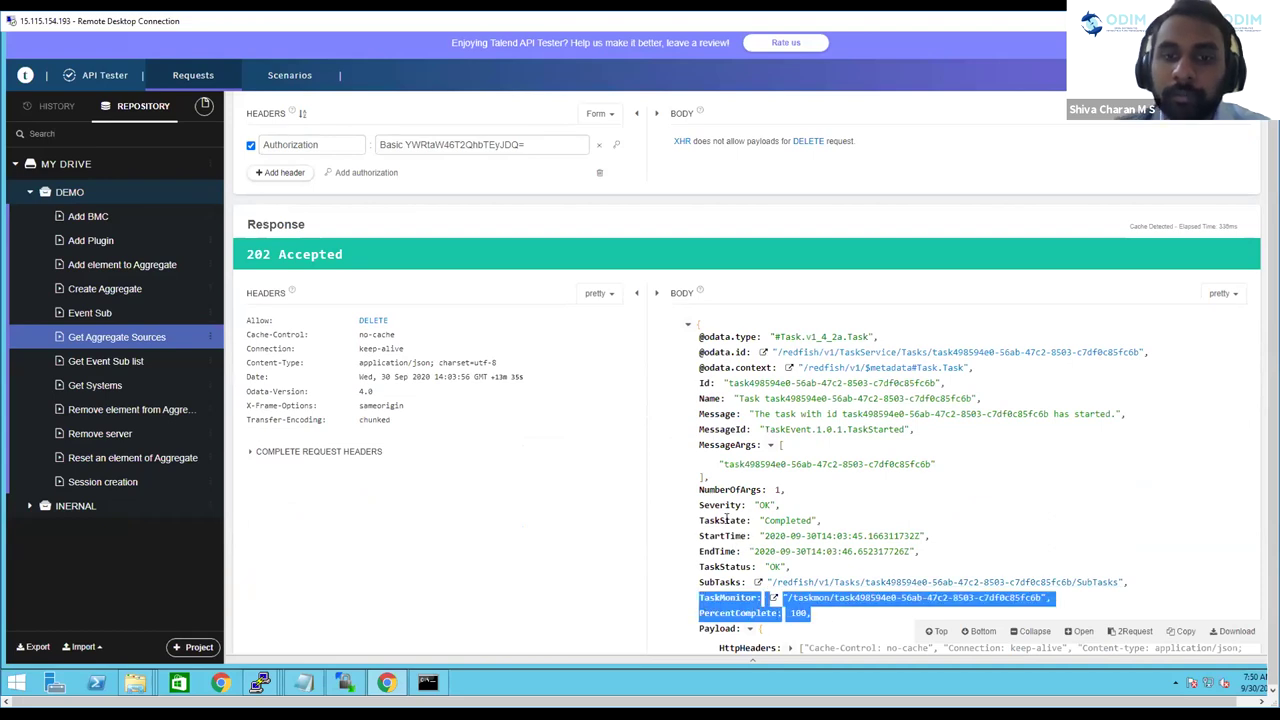
left_click_drag(726, 520, 819, 522)
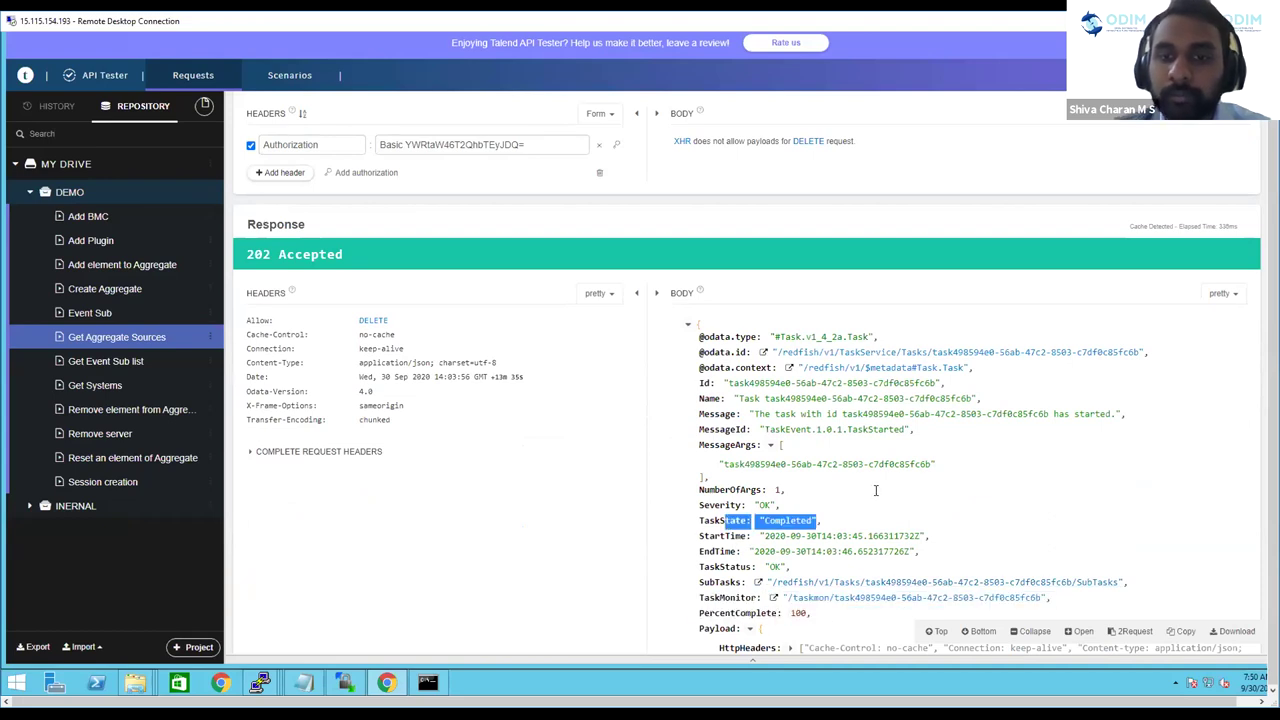
Step: Load the task's TaskMonitor link as the request URL and try sending it with the DELETE method
left_click(852, 606)
scroll(1110, 230, "up", 2)
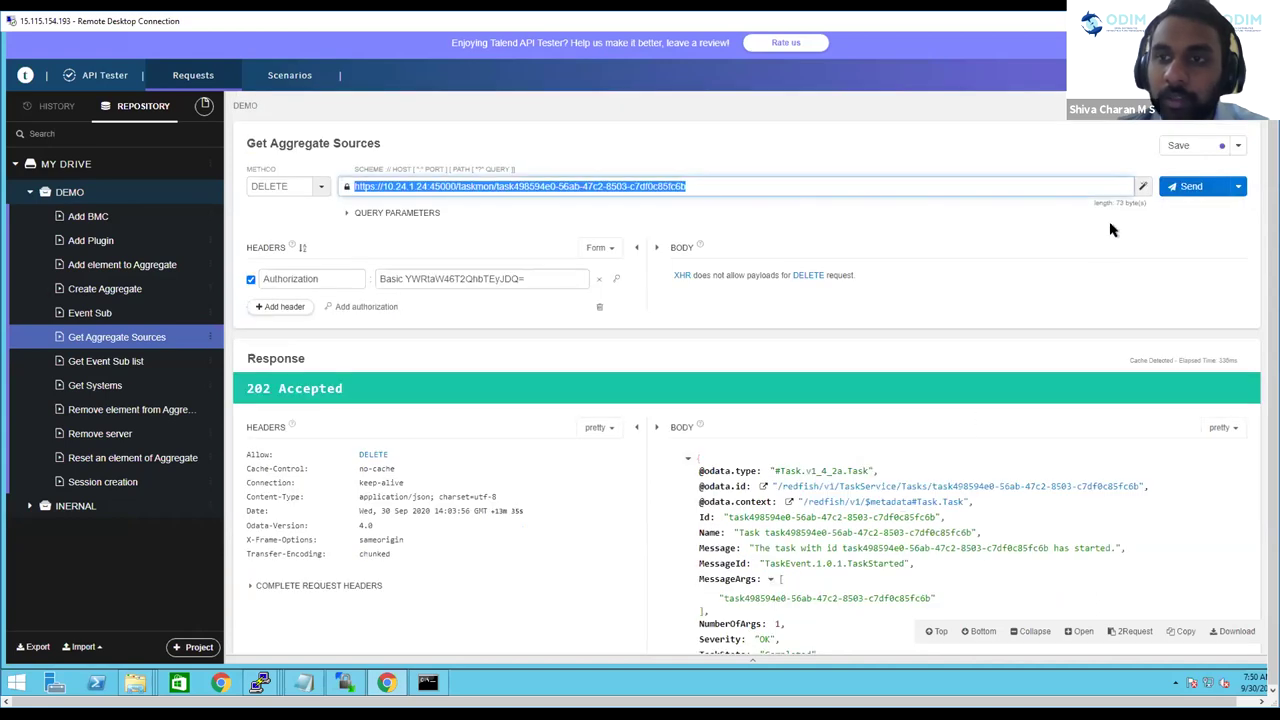
left_click(1187, 184)
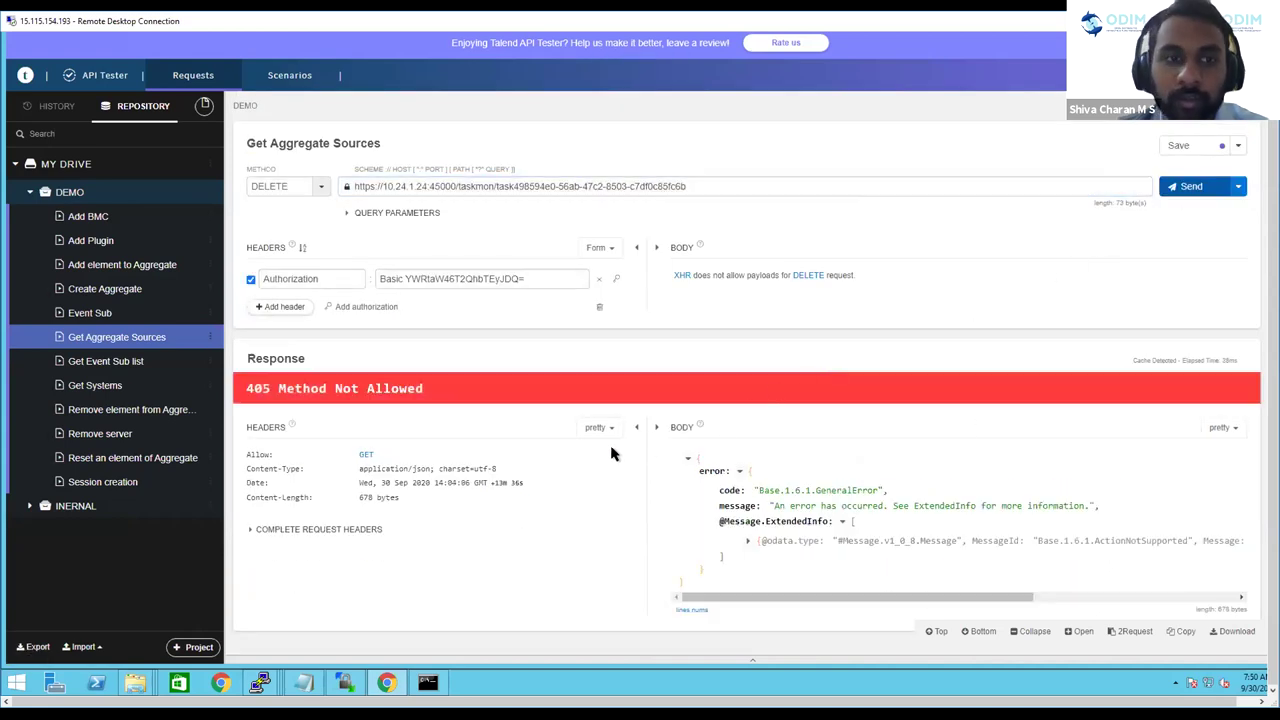
Step: Change the task monitor request's method to GET and resend it
left_click(322, 191)
left_click(266, 209)
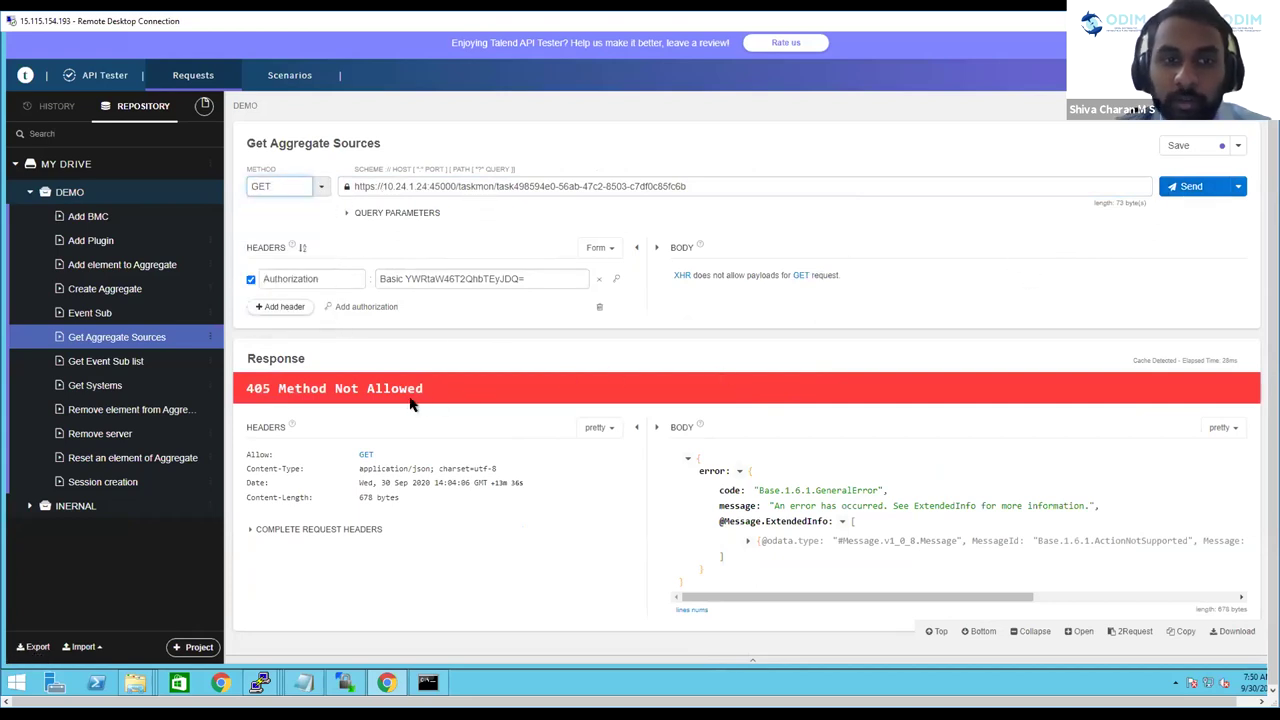
left_click(1190, 189)
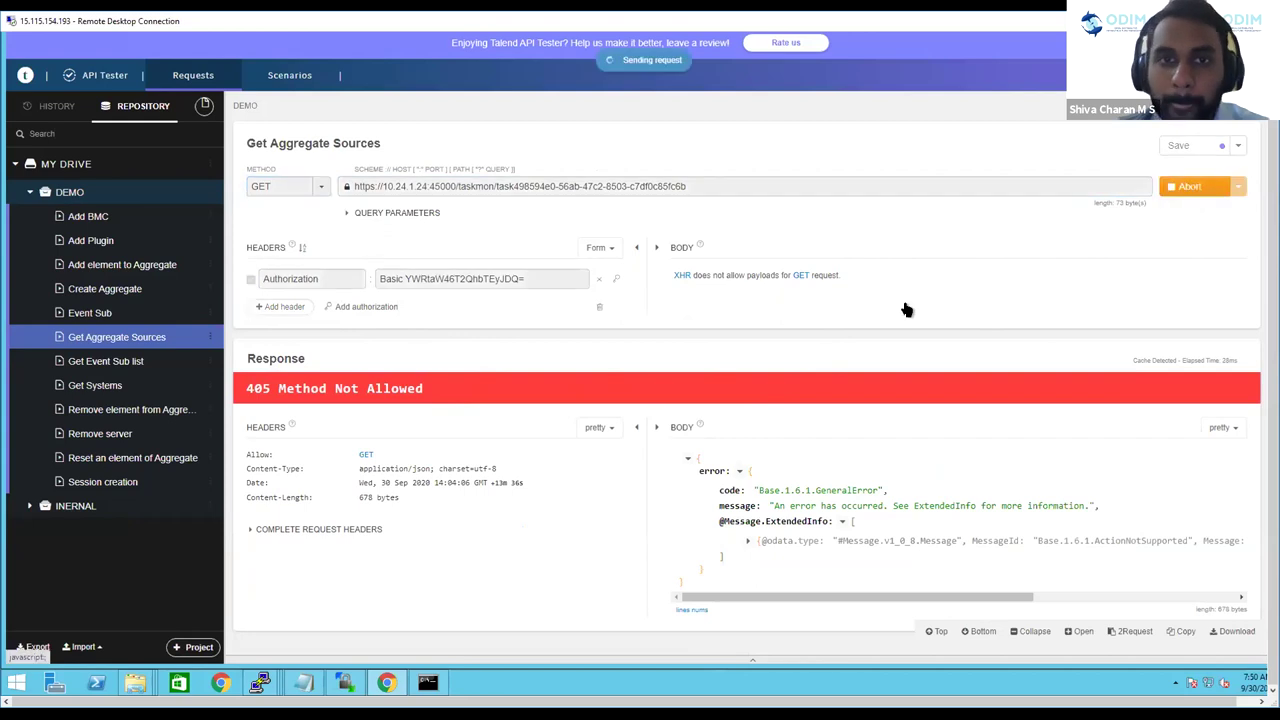